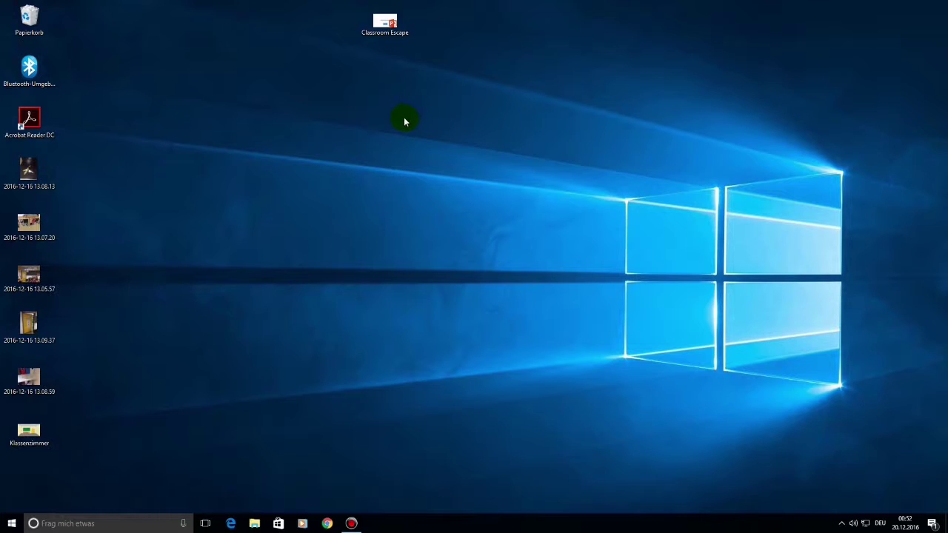
Step: Open Classroom Escape from the desktop and start the slide show from the first slide
double_click(376, 31)
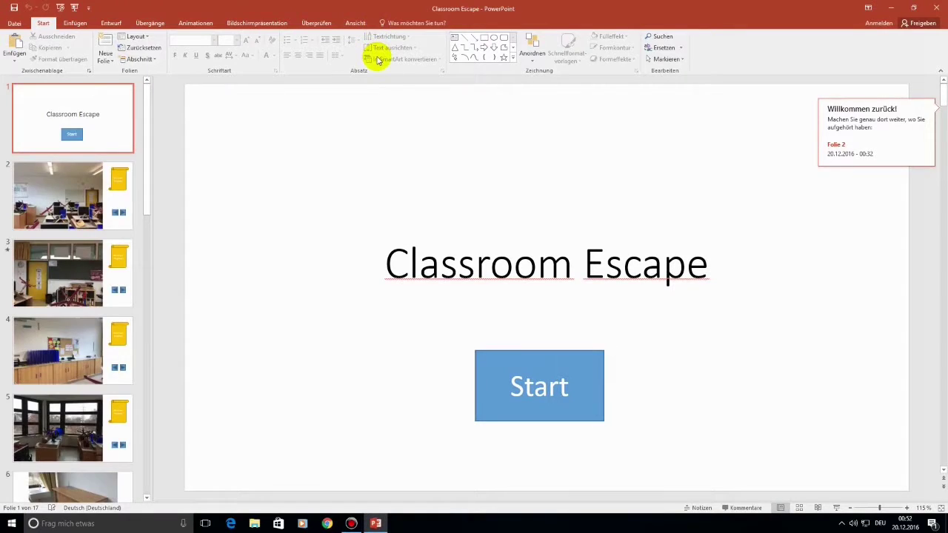
key(F5)
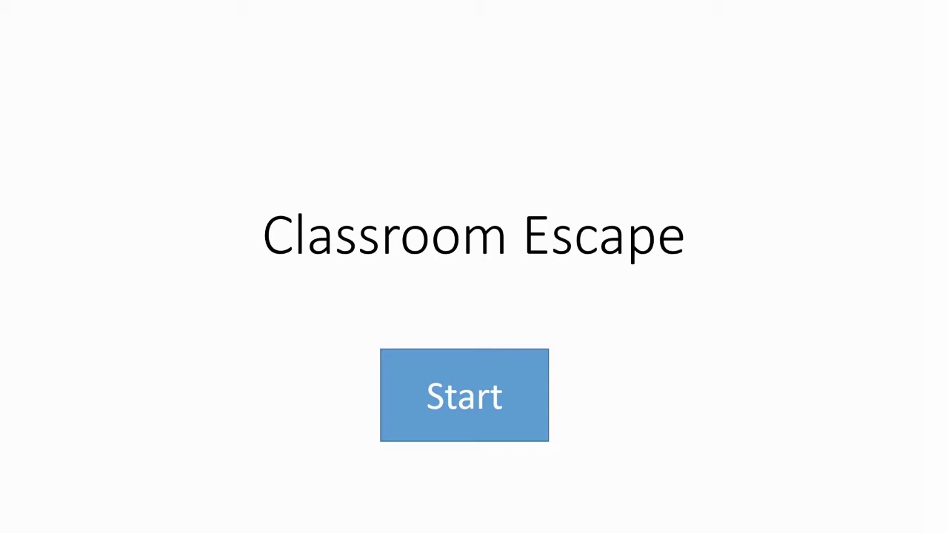
Step: Start the game and turn through the windows, bulletin board, yellow door and monitor views
click(470, 392)
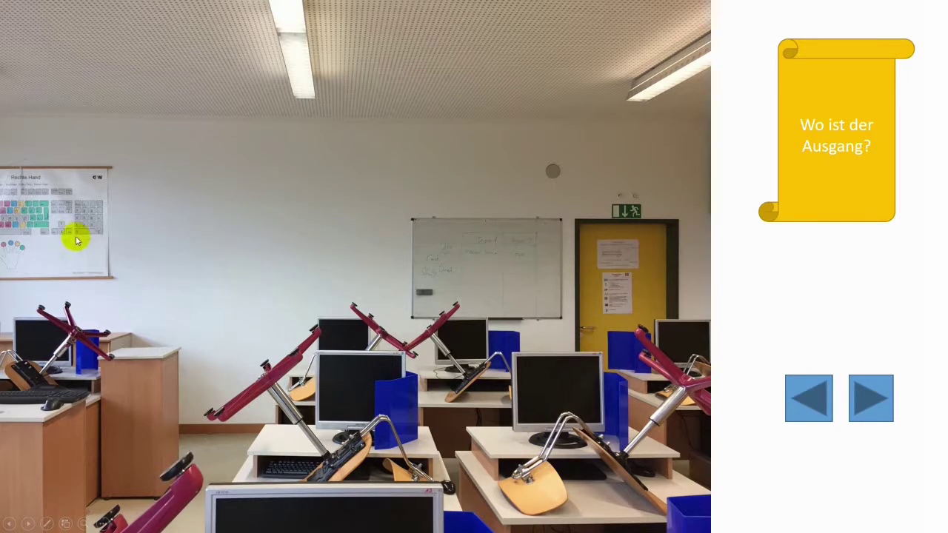
click(352, 432)
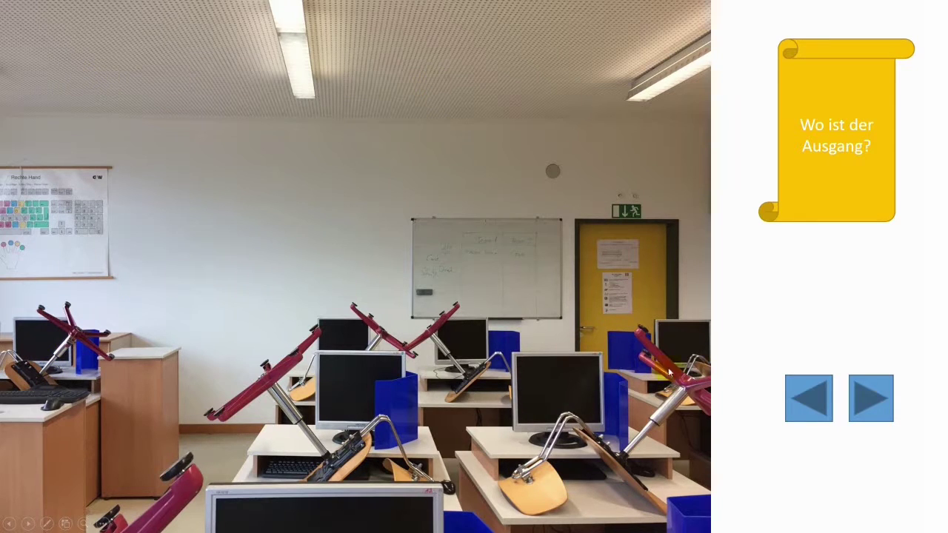
click(863, 396)
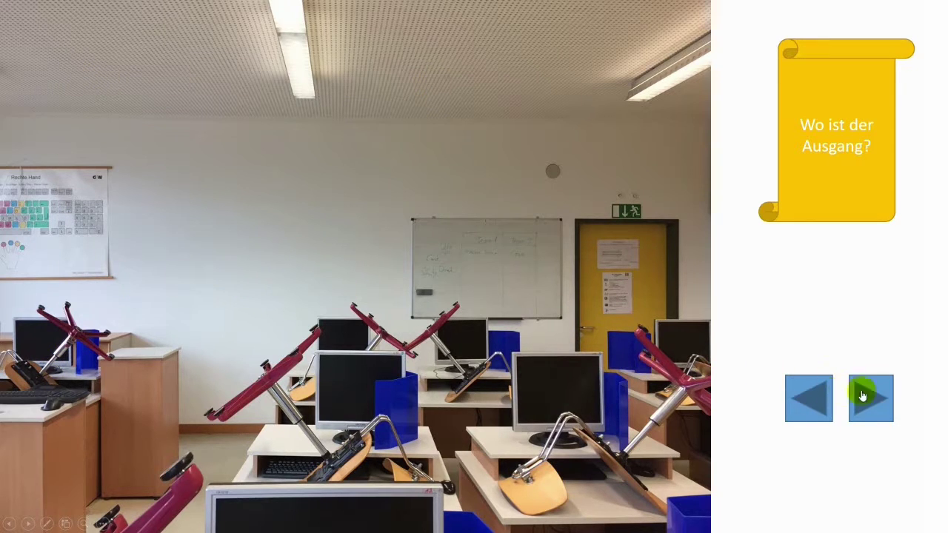
click(805, 399)
click(806, 400)
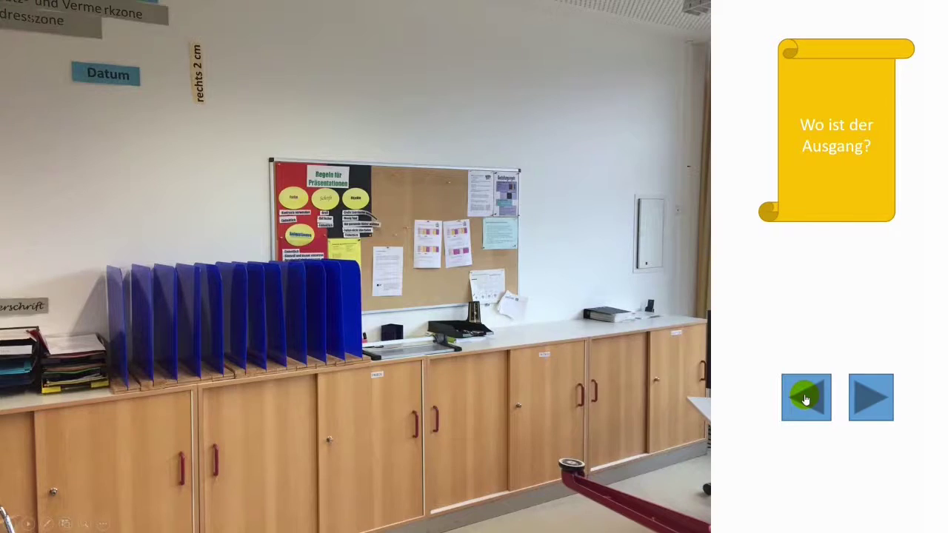
click(805, 400)
click(805, 400)
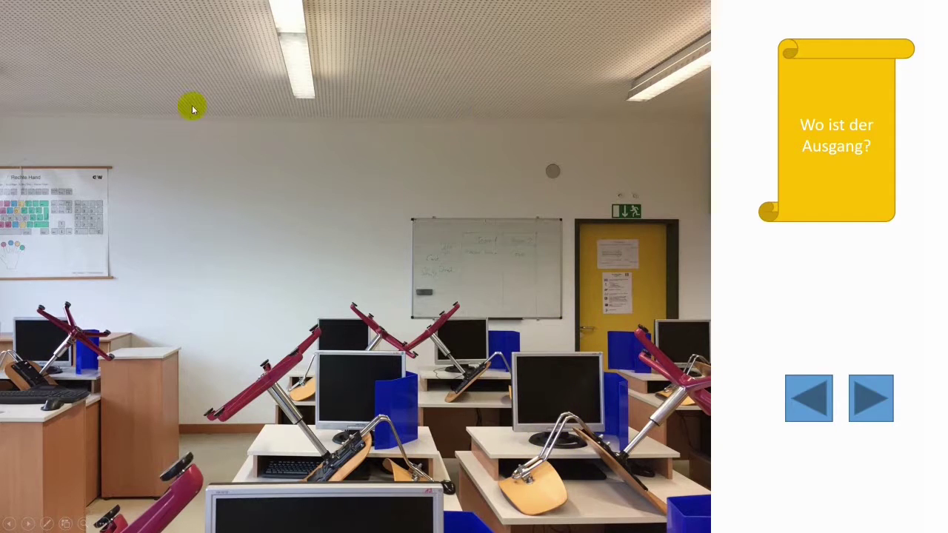
Step: Open the cabinet by the sink, look inside, and return to the classroom view
click(106, 352)
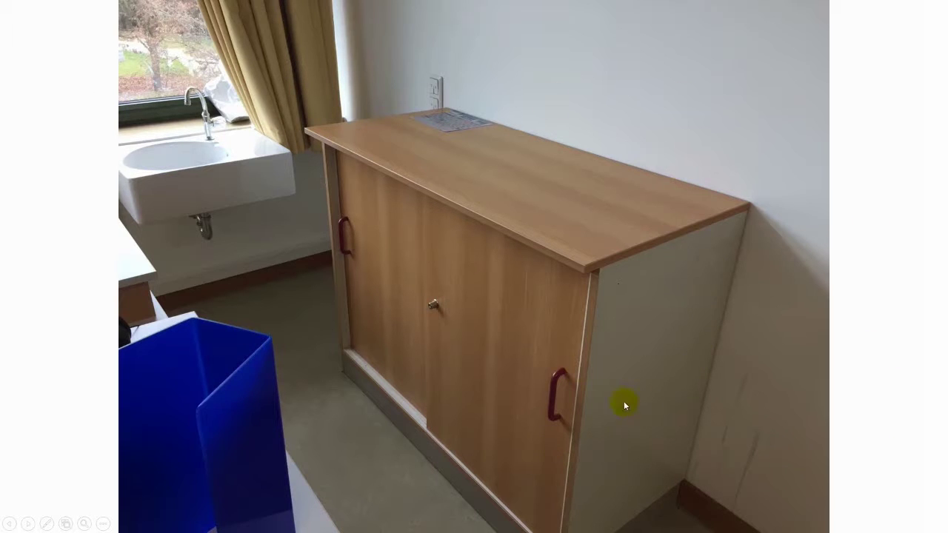
click(557, 396)
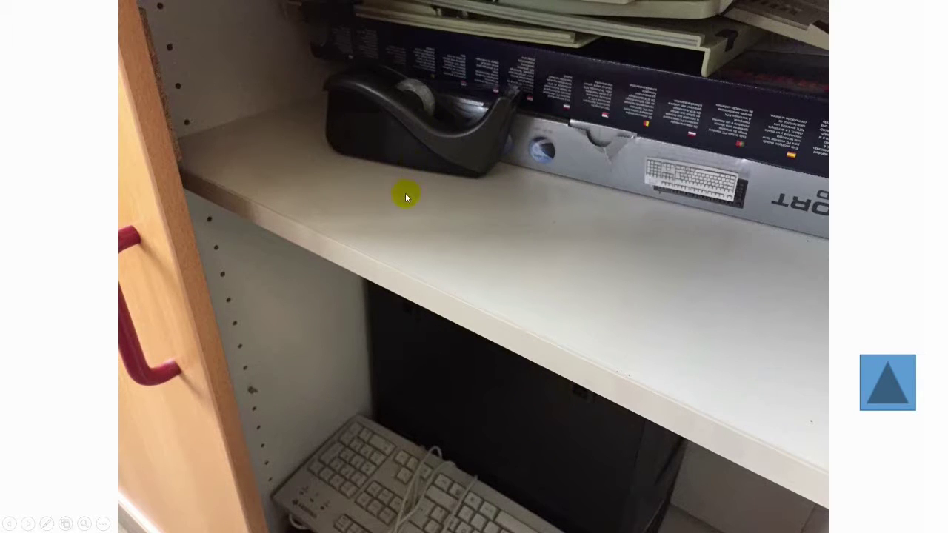
click(884, 382)
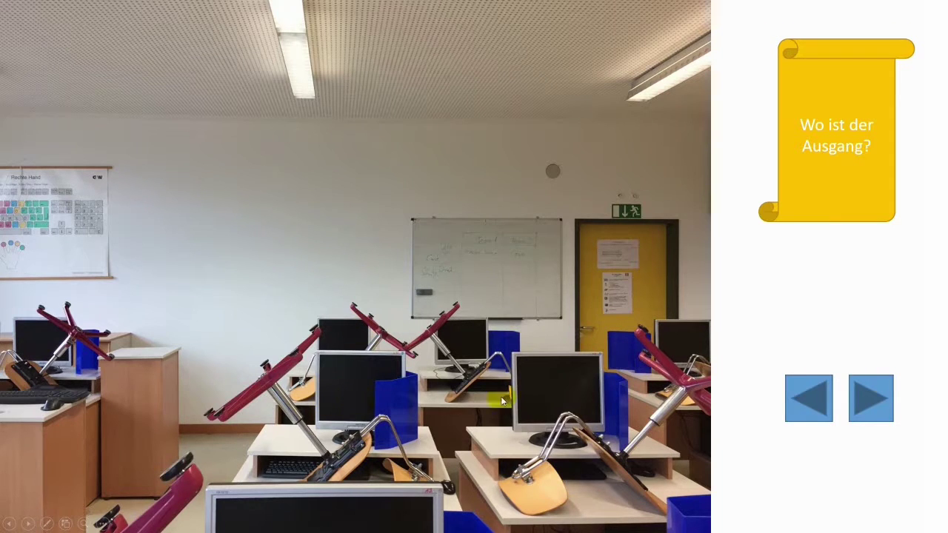
Step: Turn to the bulletin-board wall and check the cabinets holding the tape dispenser and scissors
click(826, 416)
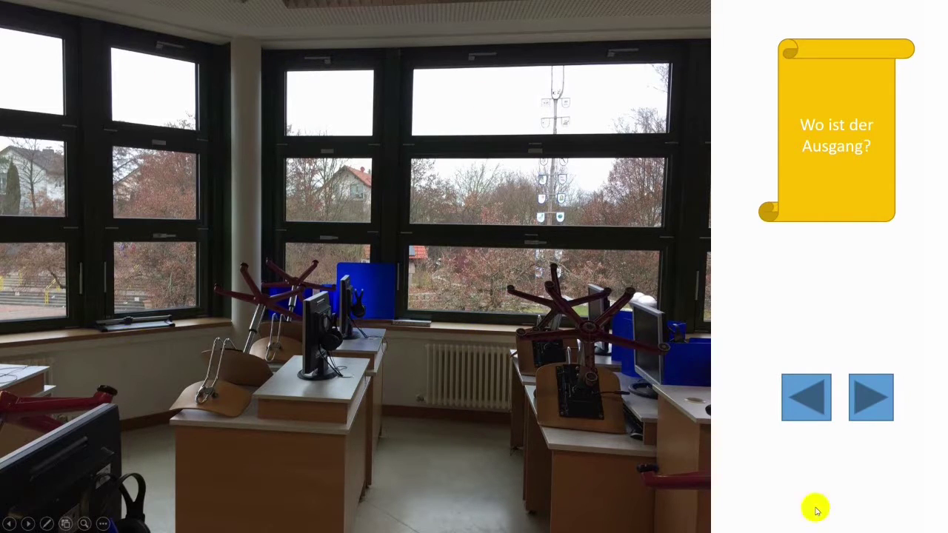
click(811, 383)
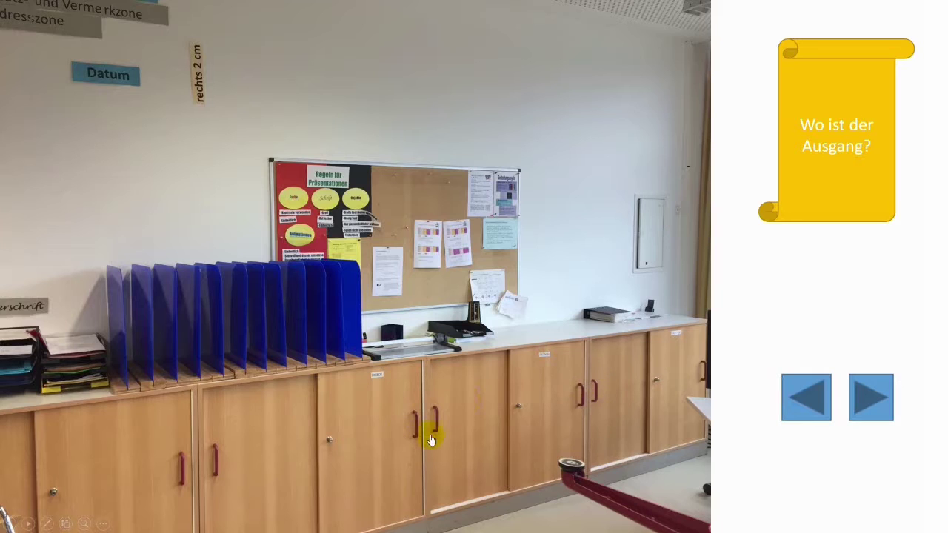
click(468, 419)
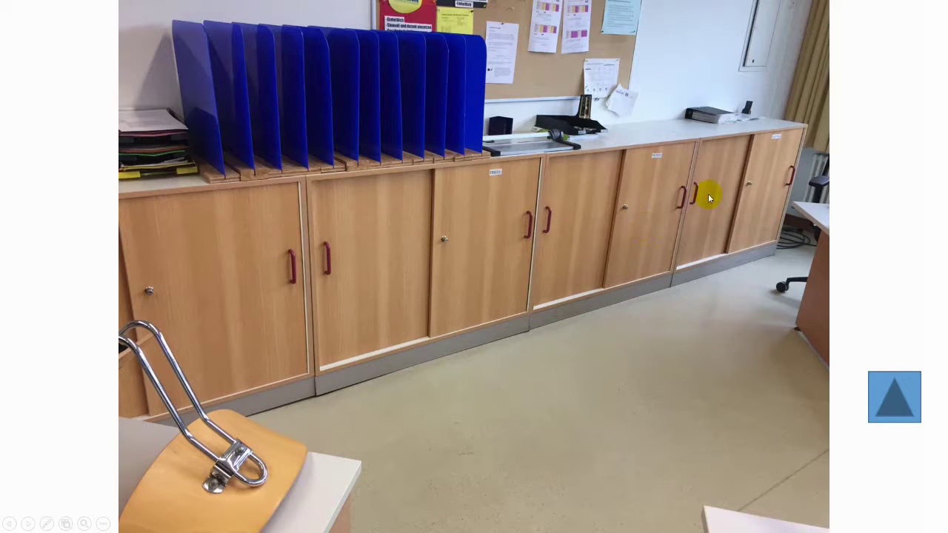
click(748, 183)
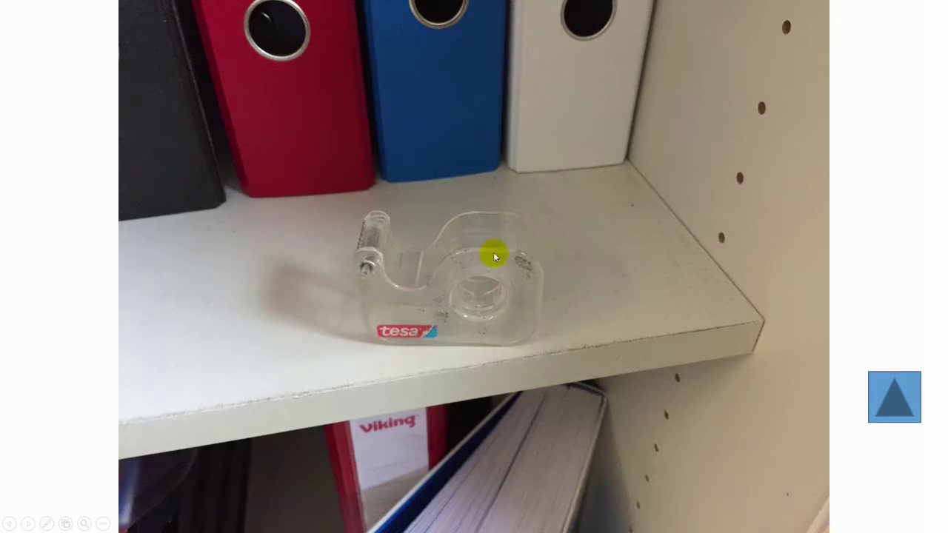
click(885, 398)
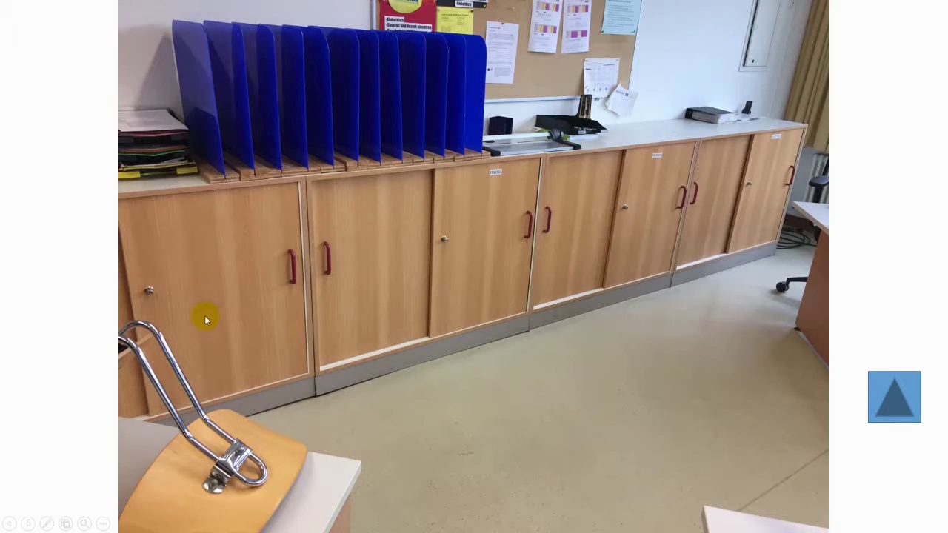
click(150, 294)
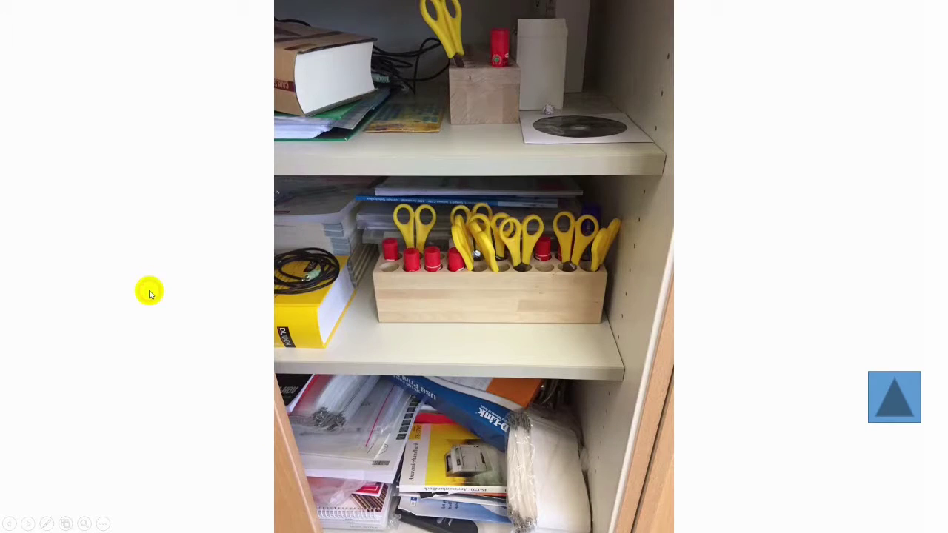
click(910, 398)
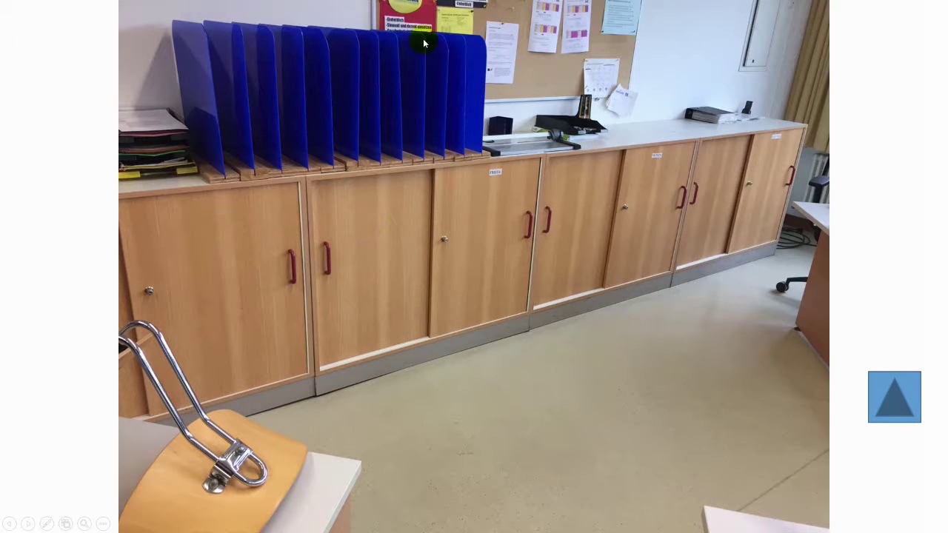
click(906, 408)
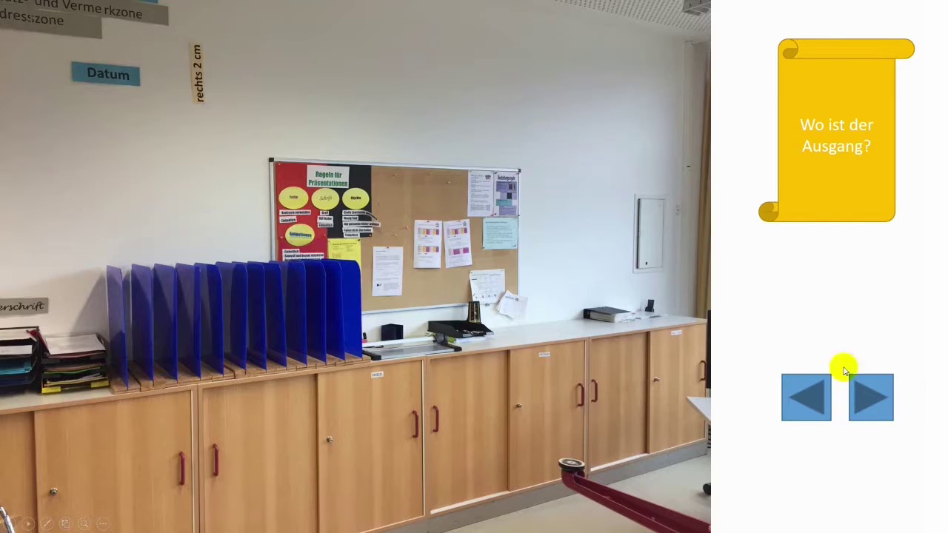
Step: Inspect the wall clock from the yellow-door view, then open the bookshelf close-up
click(820, 398)
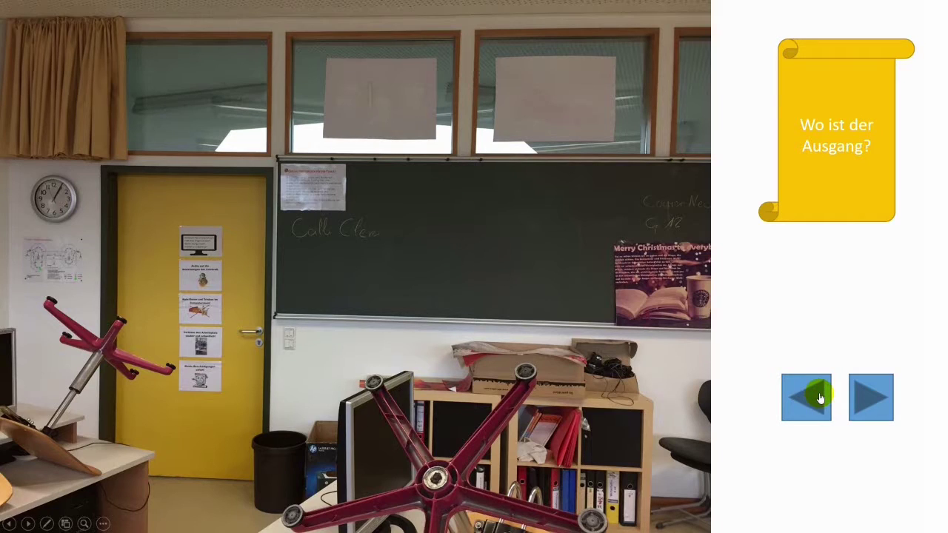
click(58, 202)
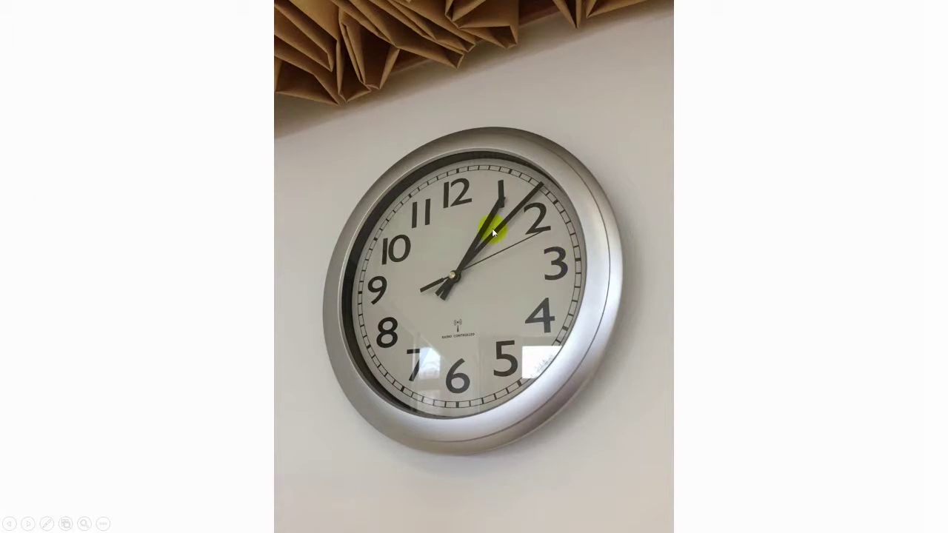
click(635, 320)
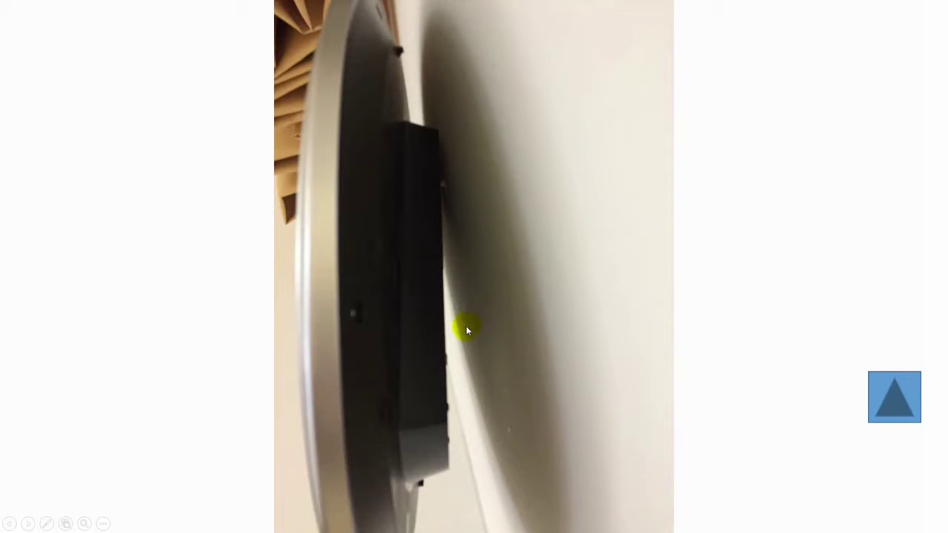
click(893, 392)
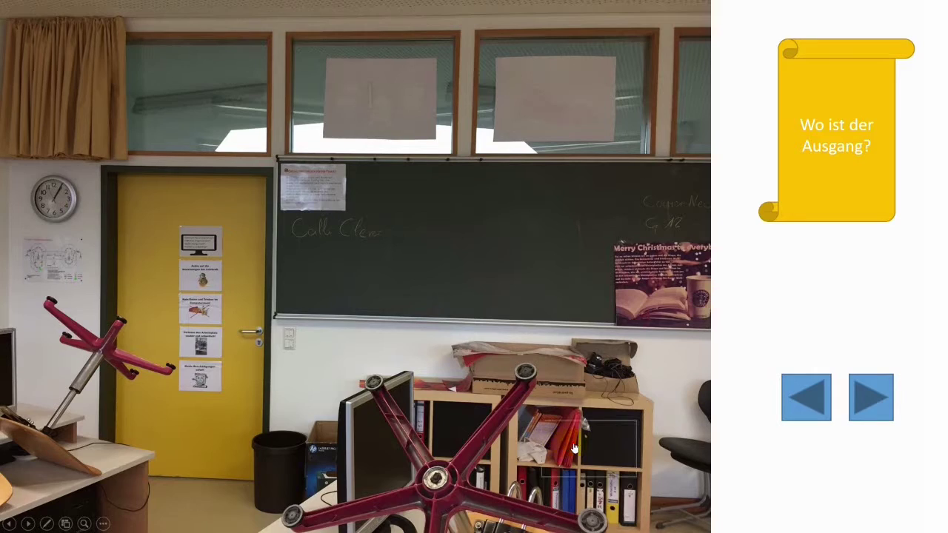
click(575, 444)
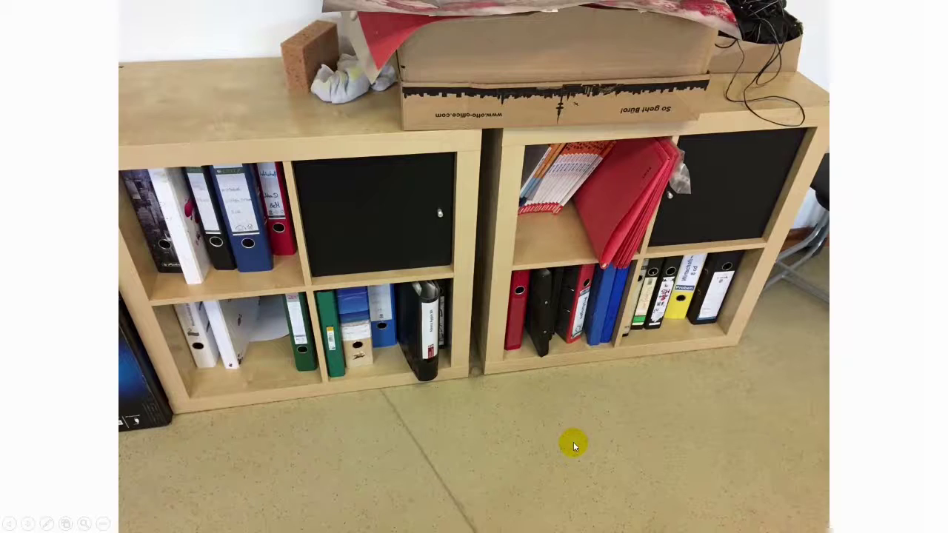
Step: Take the keys from the black box, open the yellow door, and end the show from Geschafft
click(438, 214)
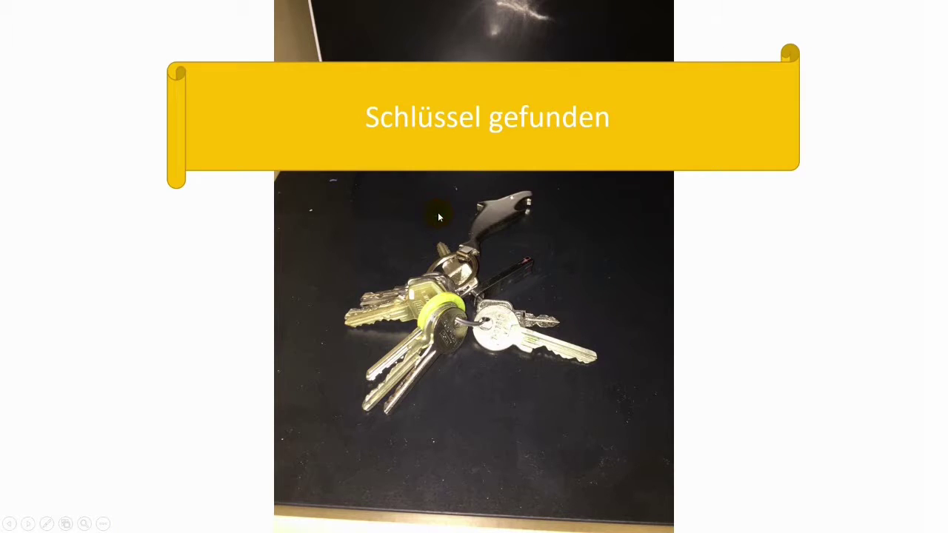
click(471, 320)
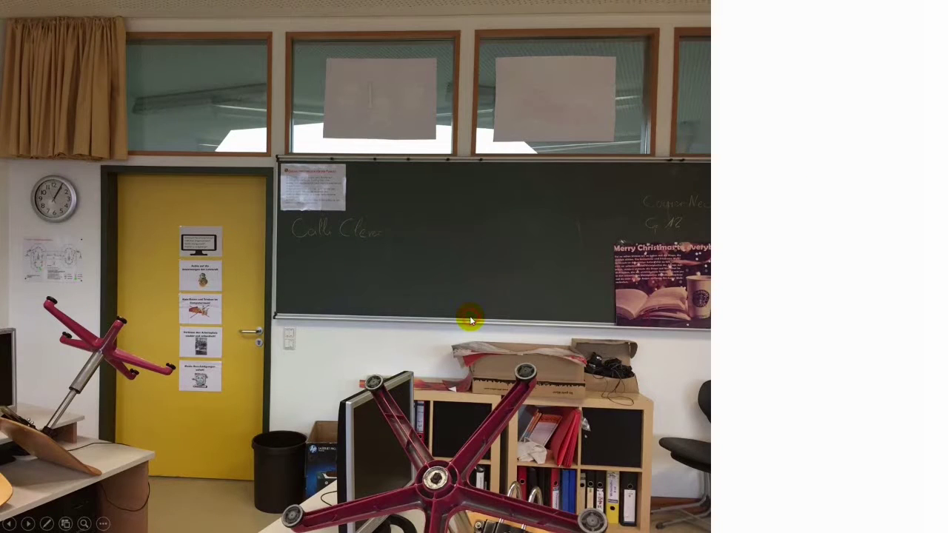
click(256, 342)
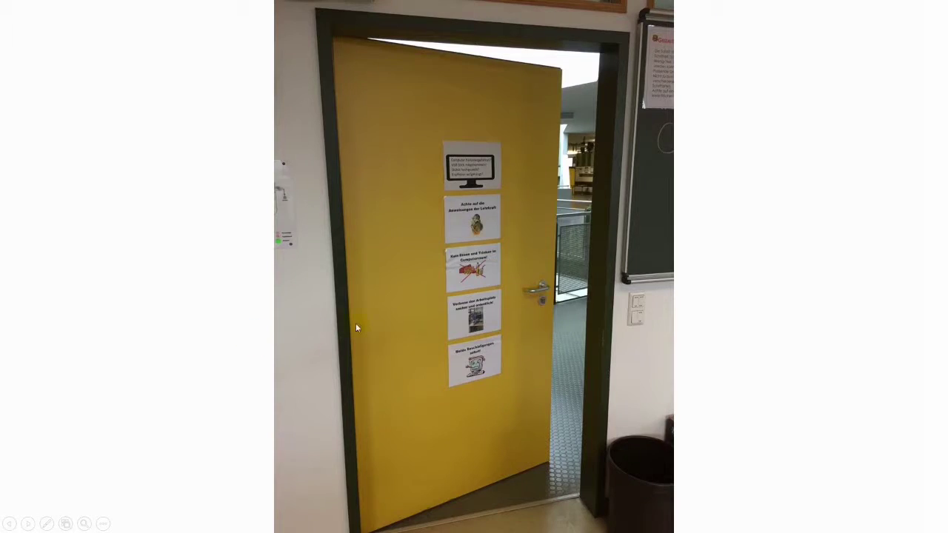
click(568, 265)
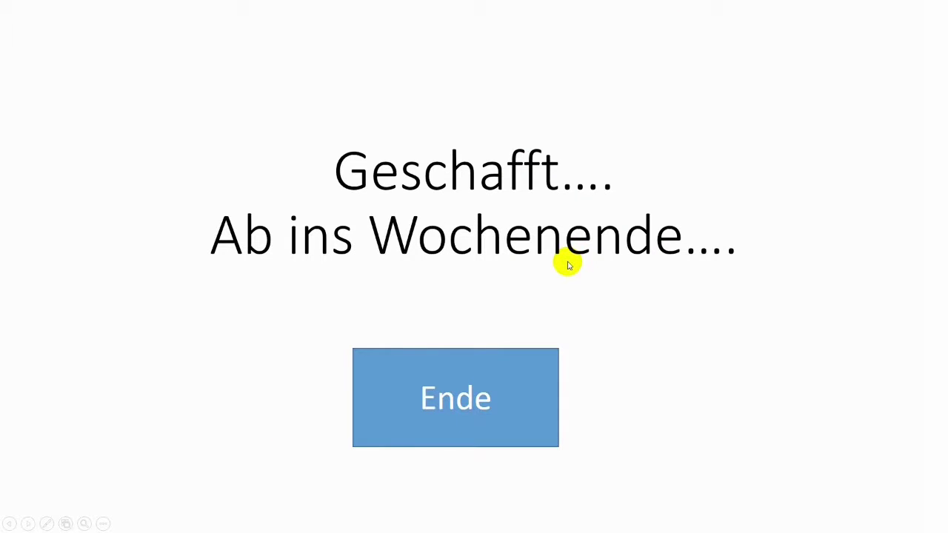
click(469, 425)
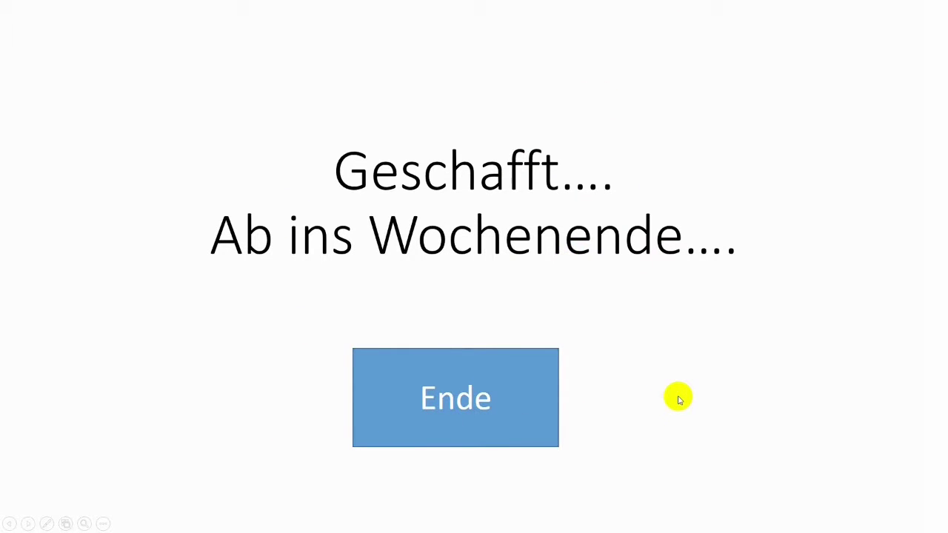
click(443, 398)
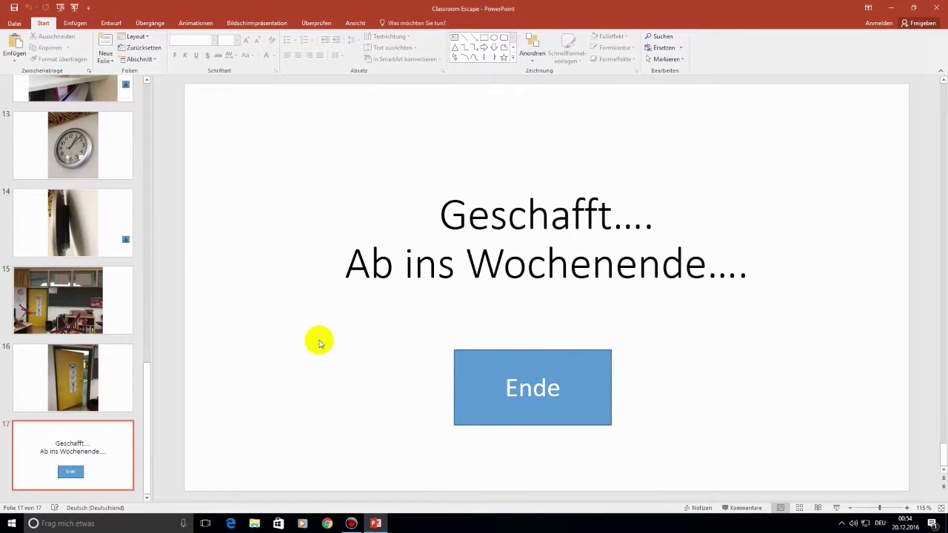
Step: Scroll to the last slide and open the Formen gallery on the Einfügen tab
drag(145, 402, 146, 87)
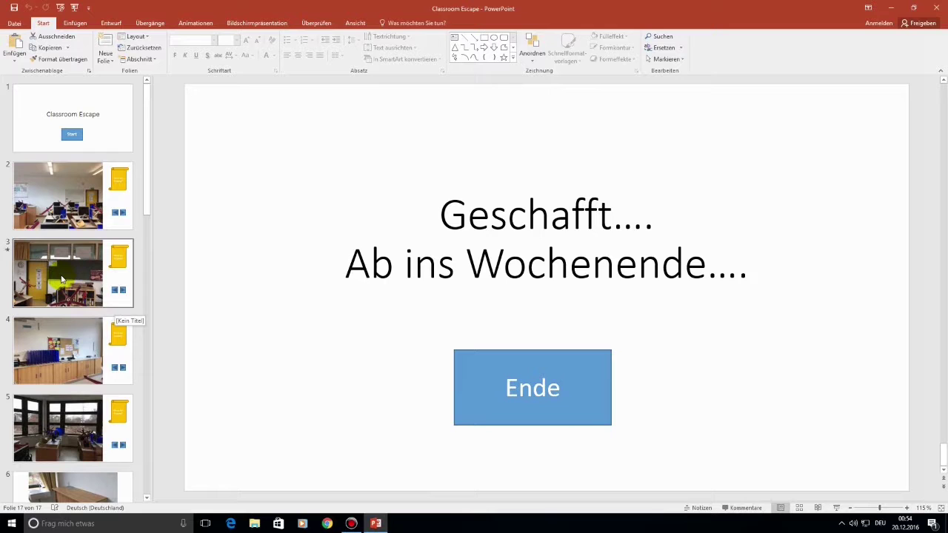
click(83, 25)
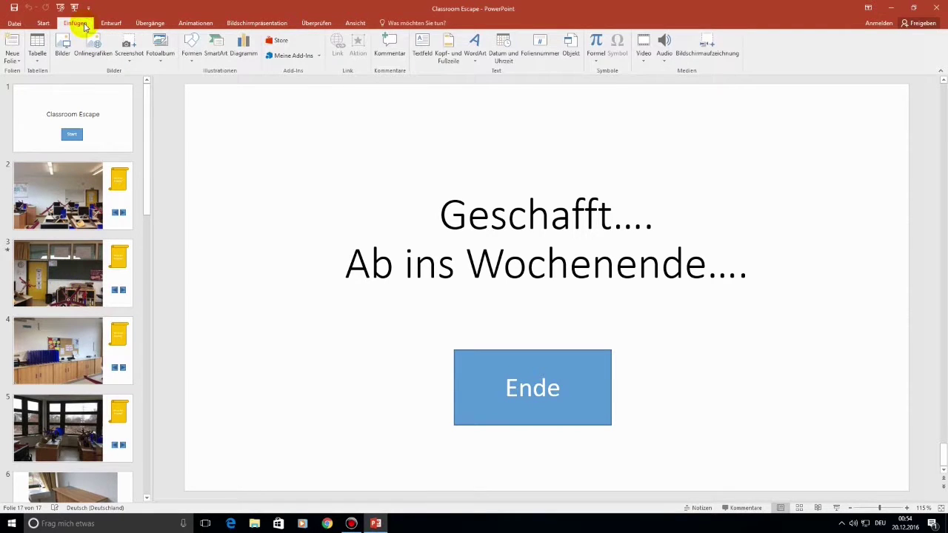
click(191, 50)
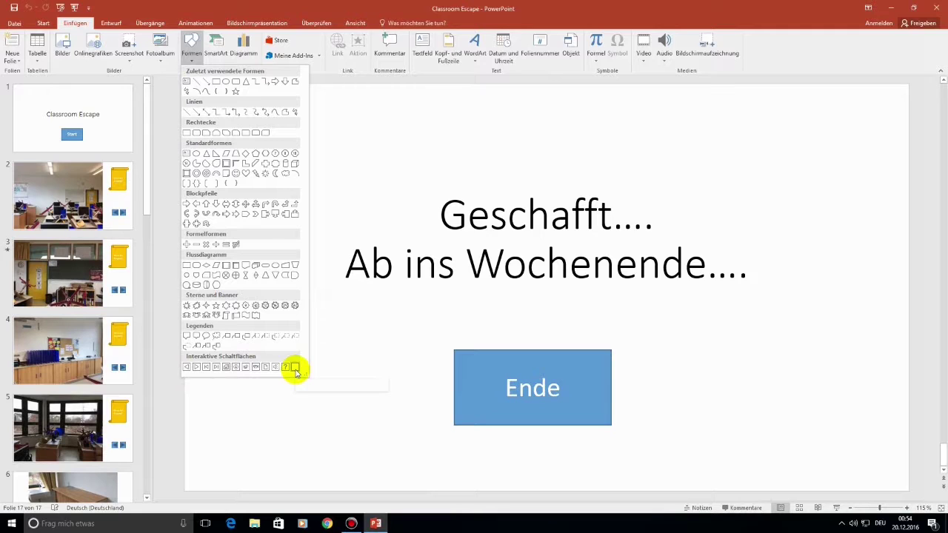
Step: Draw a blue square left of the Ende button and open its Aktion settings
click(216, 79)
drag(256, 335, 347, 422)
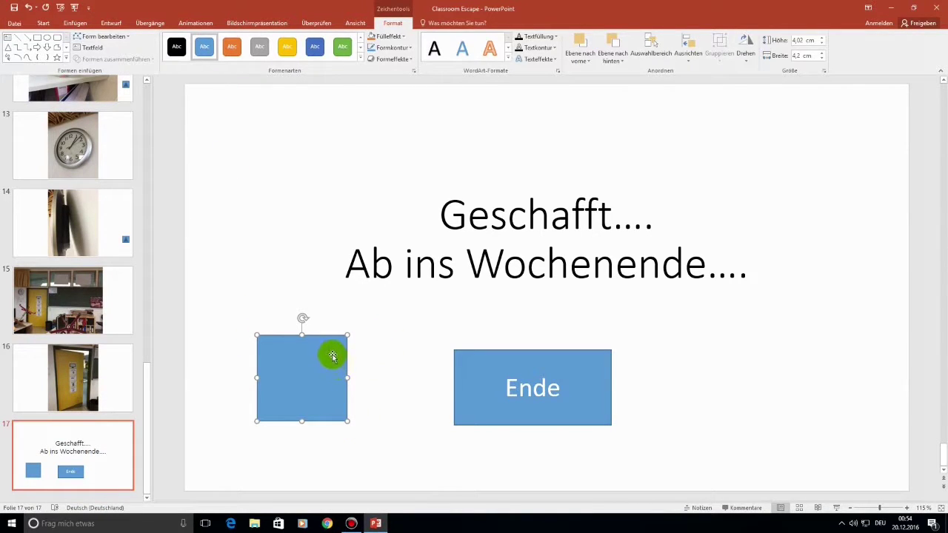
click(75, 23)
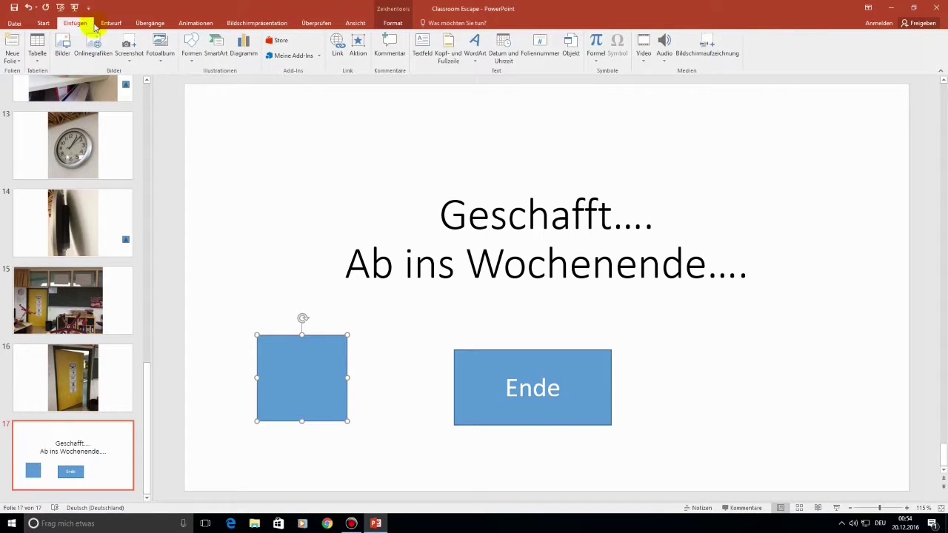
click(359, 53)
click(313, 360)
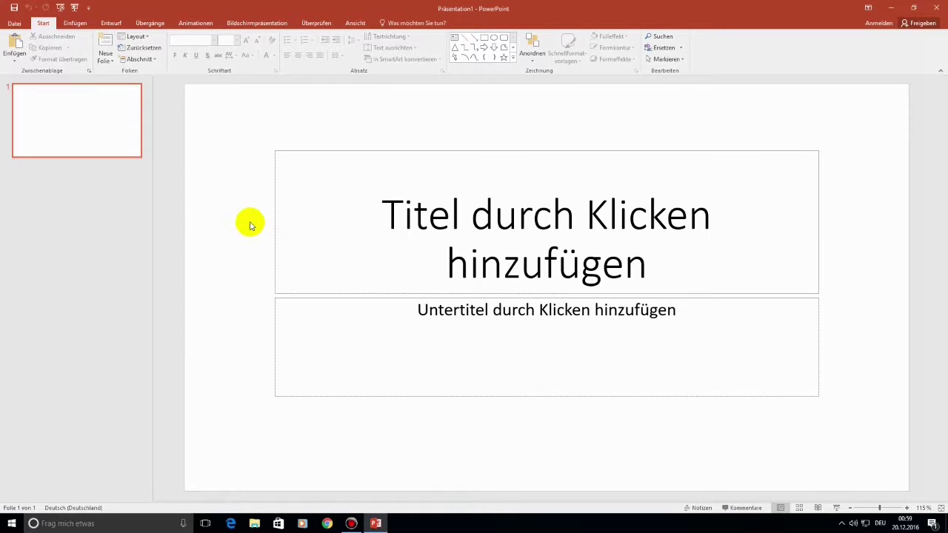
Step: Type the title 'Klickspiel' on the new presentation's first slide, removing a stray S
click(543, 264)
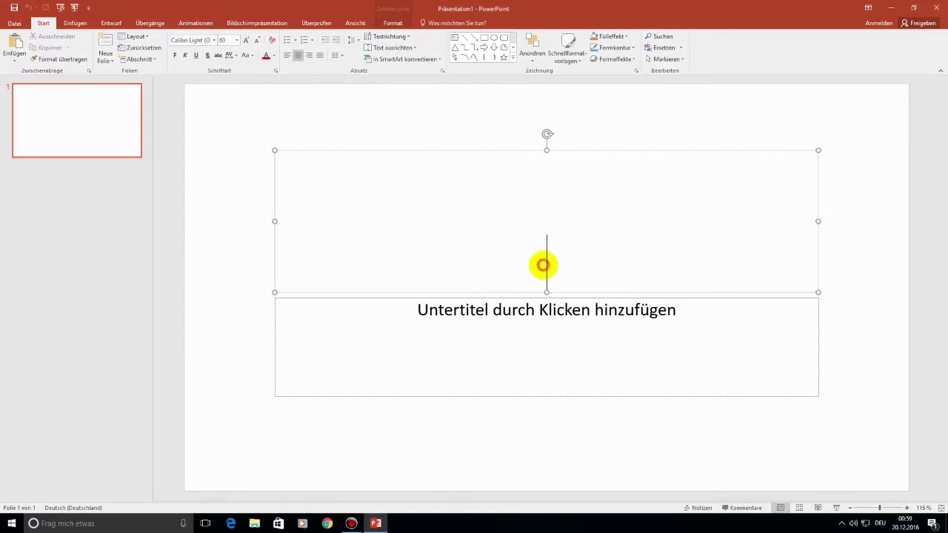
text(S)
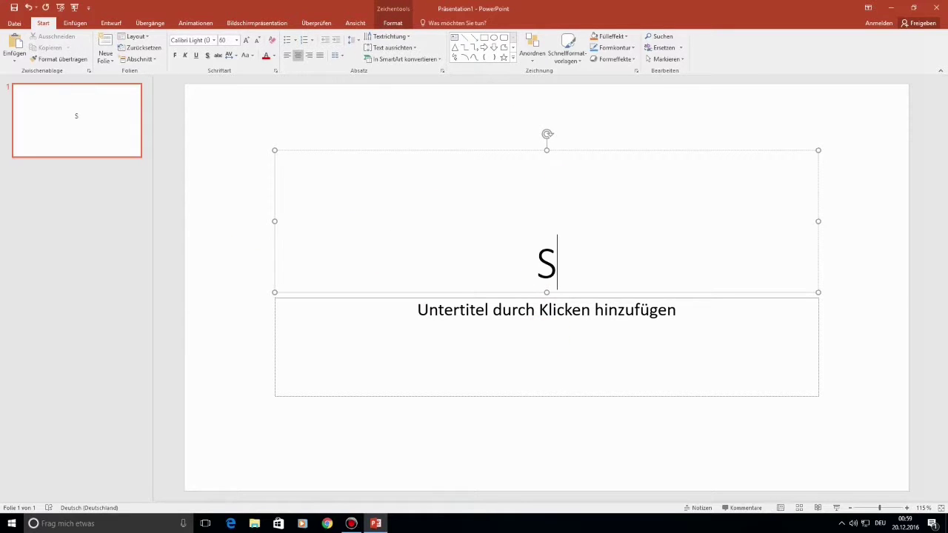
key(BackSpace)
text(Kli)
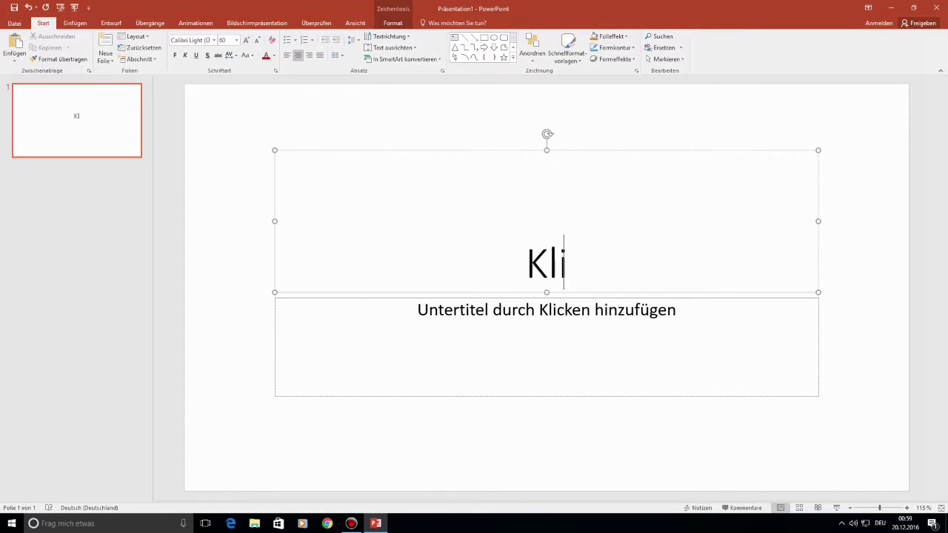
text(ckspiel)
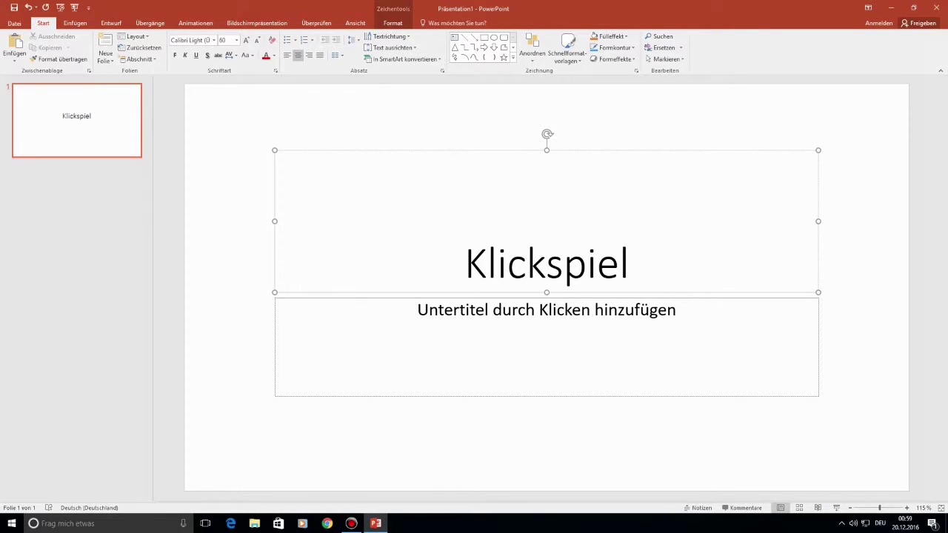
Step: Draw a rectangle below the title labelled 'Start' and enlarge its text twice
click(75, 23)
click(191, 51)
click(215, 84)
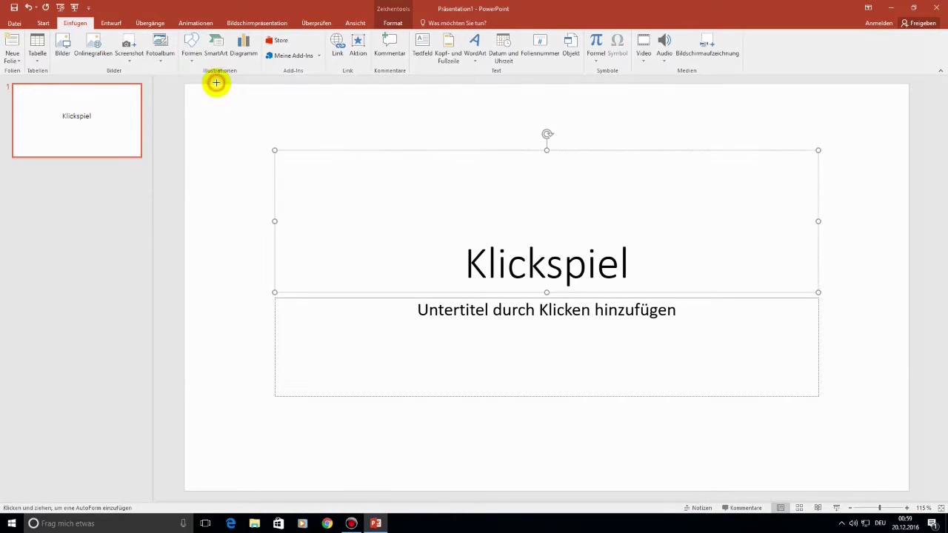
mouse_move(437, 356)
mouse_down()
mouse_move(662, 443)
mouse_move(654, 441)
mouse_up()
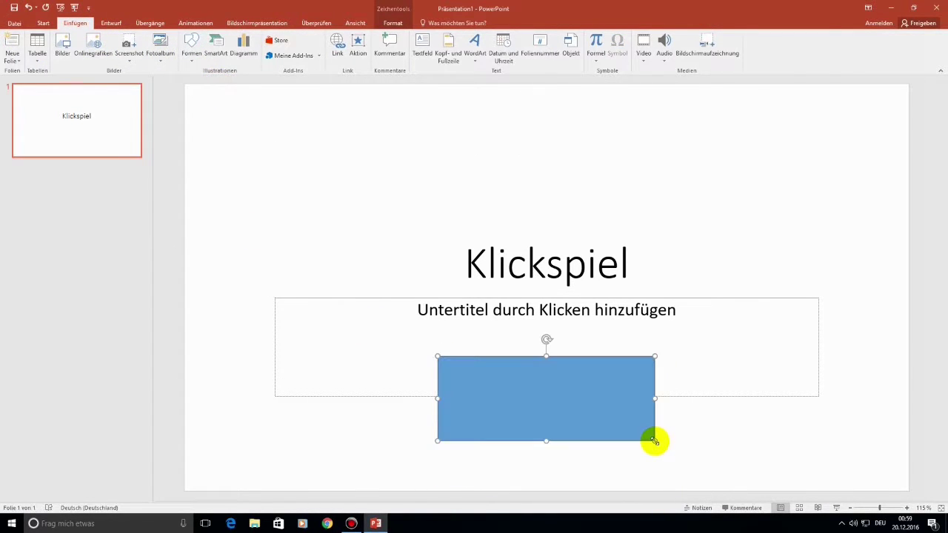
text(Start)
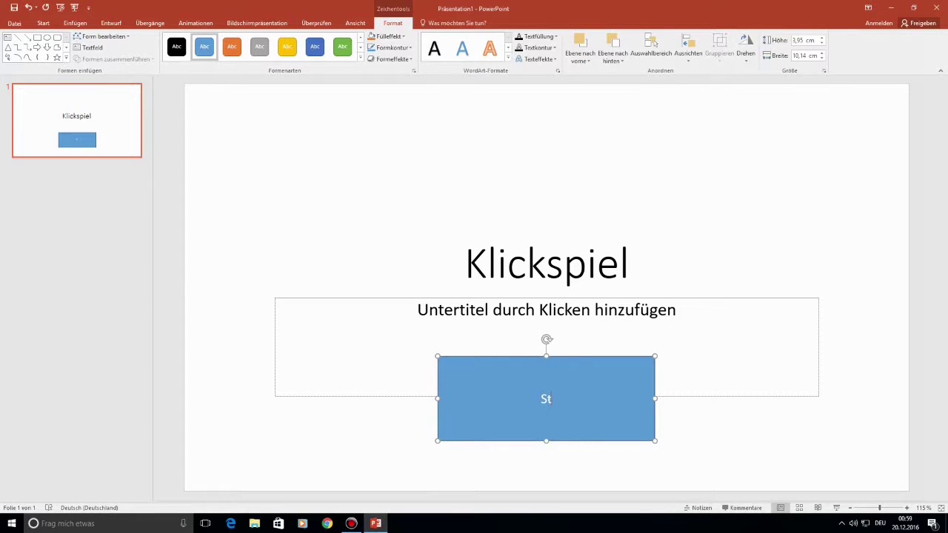
double_click(546, 398)
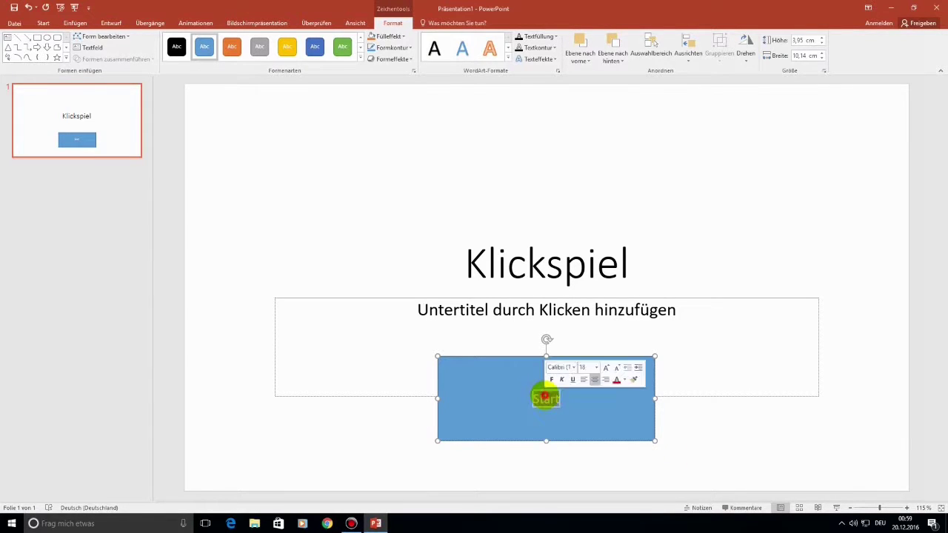
click(605, 367)
click(606, 368)
click(606, 367)
click(605, 368)
click(605, 368)
click(605, 368)
click(713, 448)
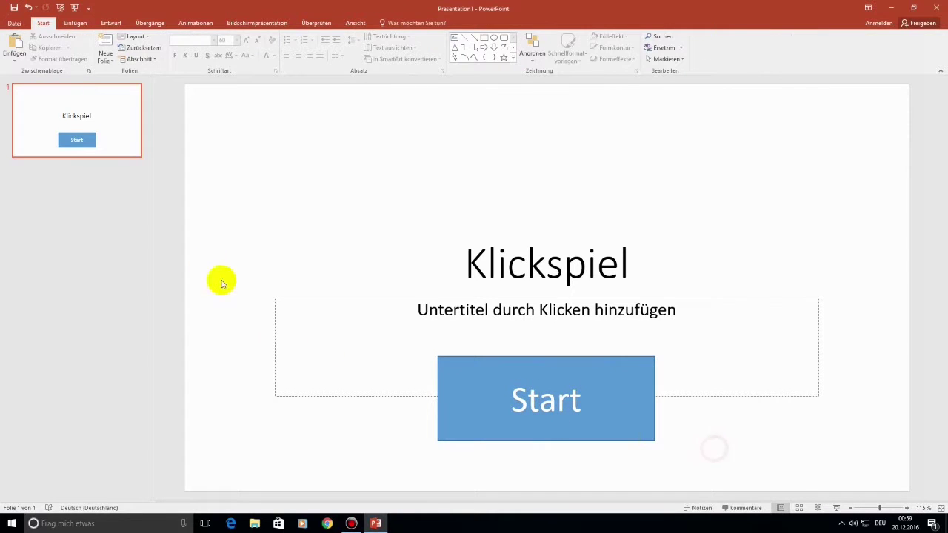
Step: Add a blank second slide, then select the Start button on slide 1
click(105, 59)
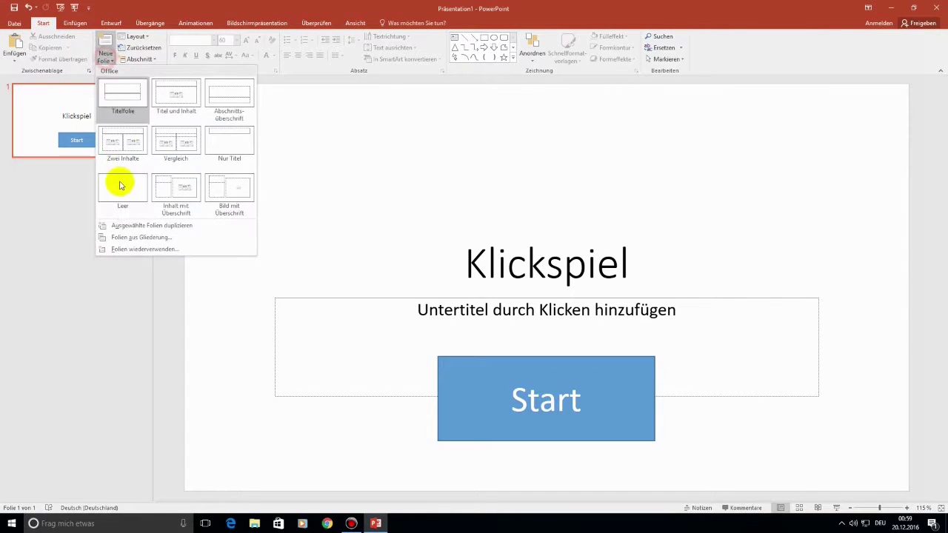
click(121, 185)
click(85, 131)
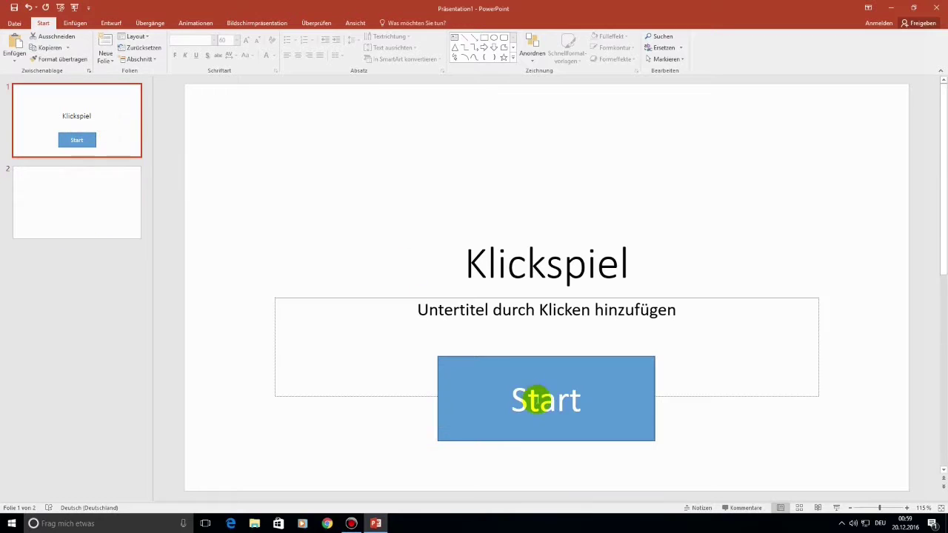
click(510, 400)
drag(510, 400, 576, 398)
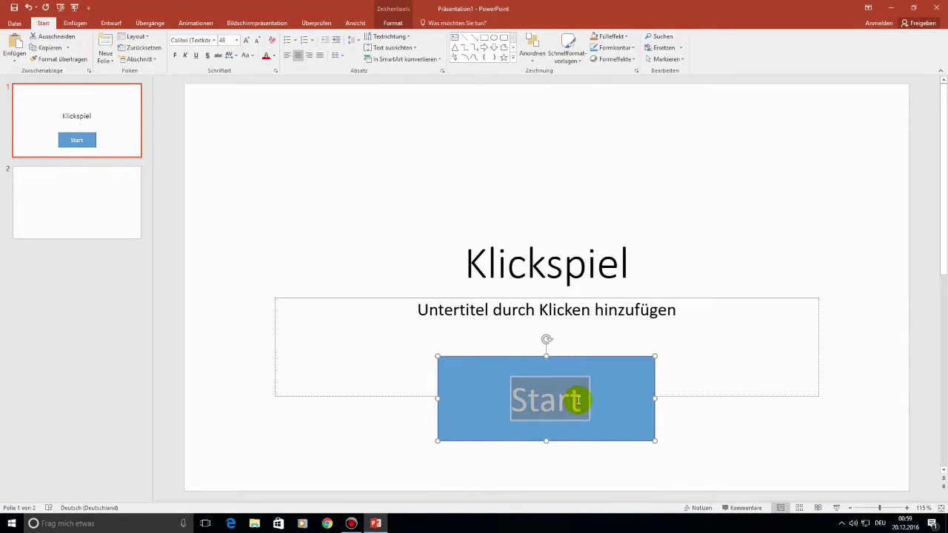
Step: Give the Start button an Aktion hyperlink to Nächste Folie
click(87, 26)
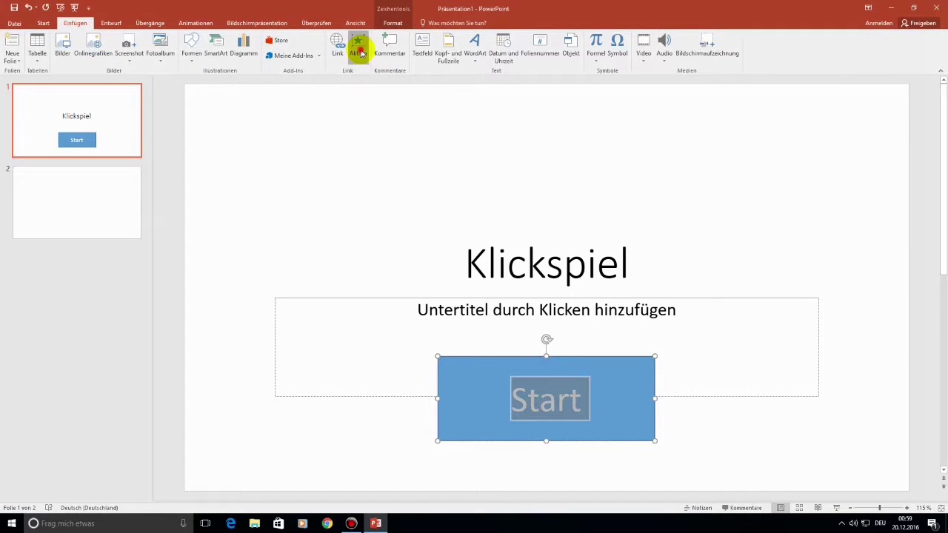
click(359, 44)
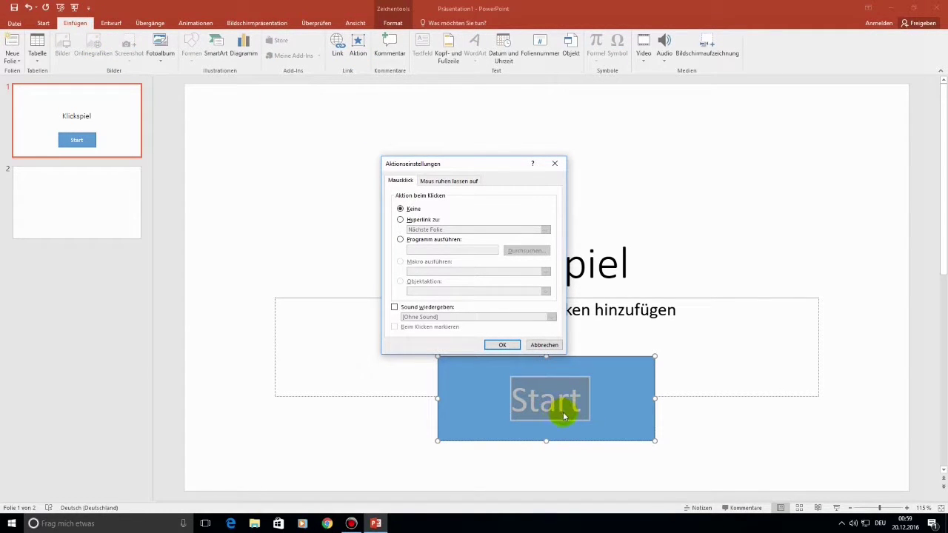
click(555, 347)
click(741, 413)
click(594, 359)
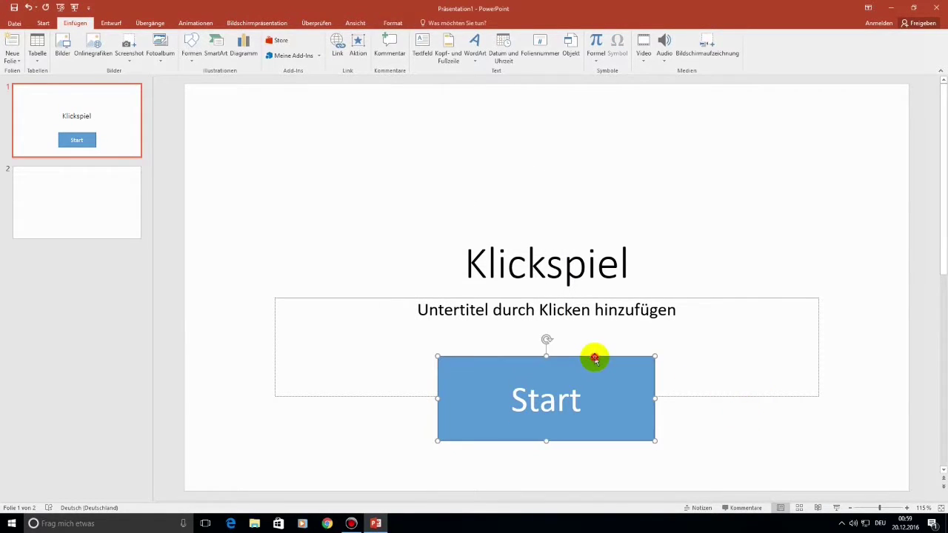
click(359, 44)
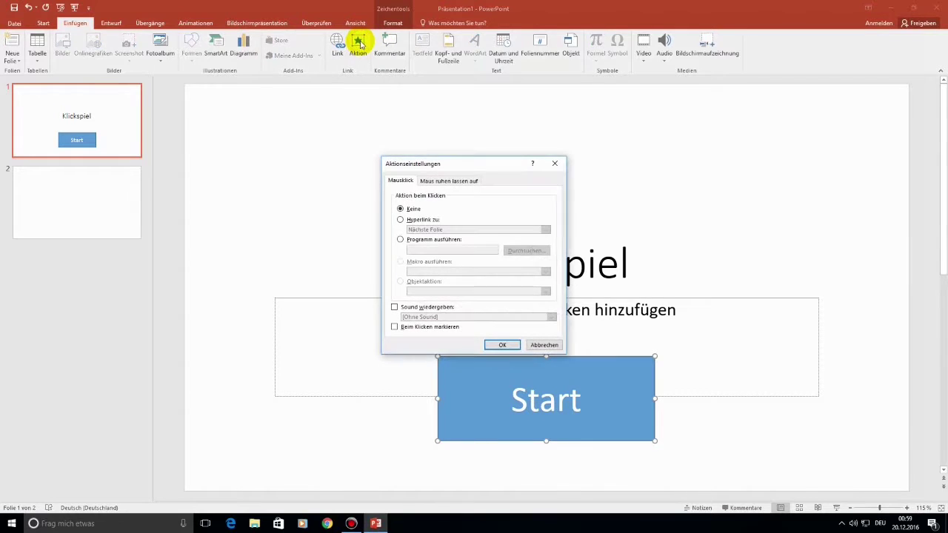
click(399, 221)
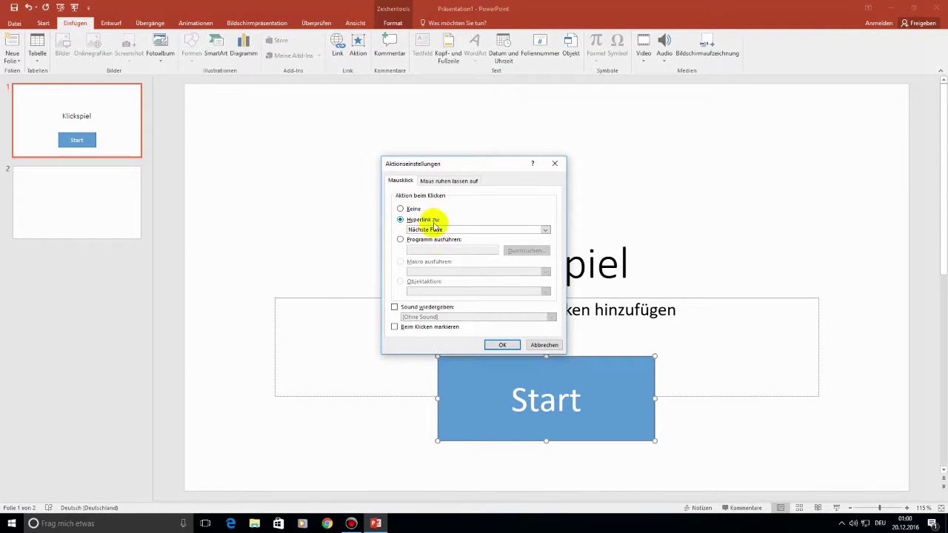
click(502, 346)
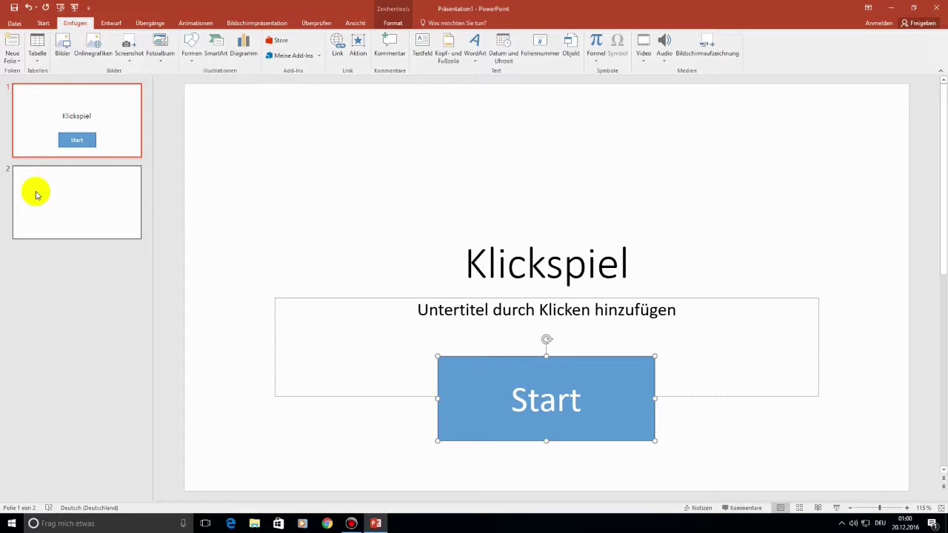
Step: Add three more blank slides, making slides 3 to 5
click(78, 209)
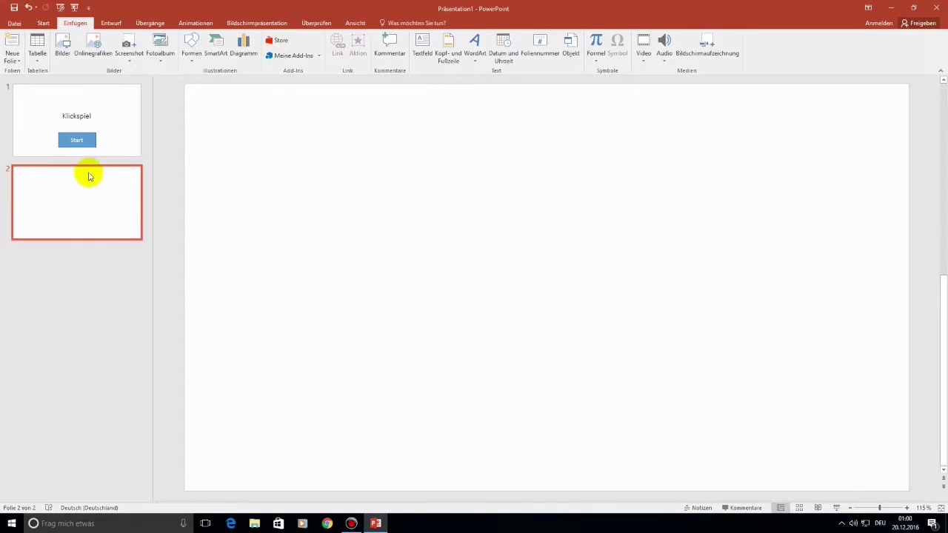
click(195, 63)
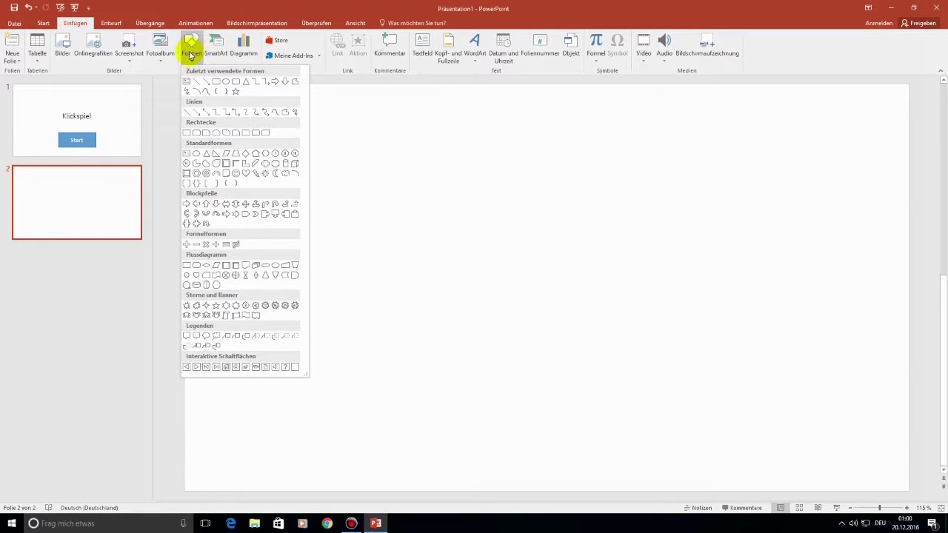
click(44, 23)
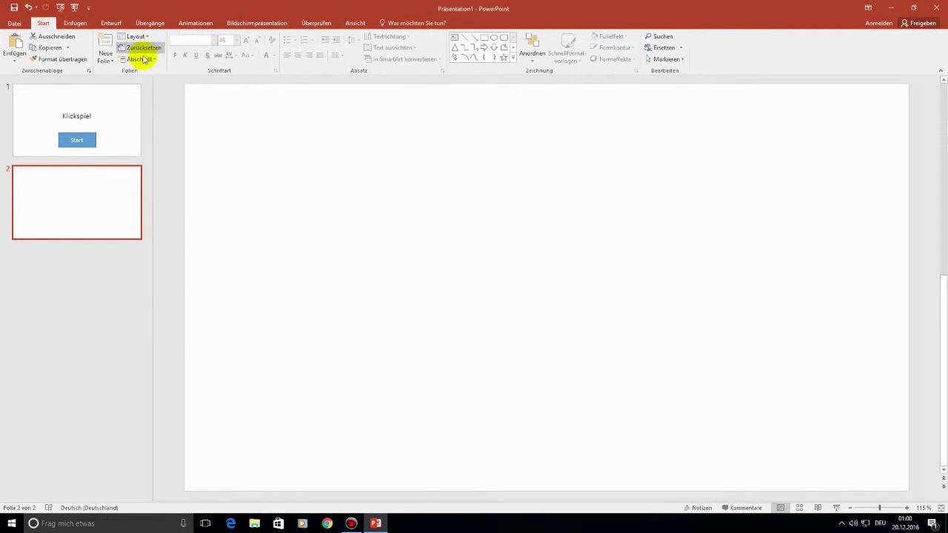
click(104, 61)
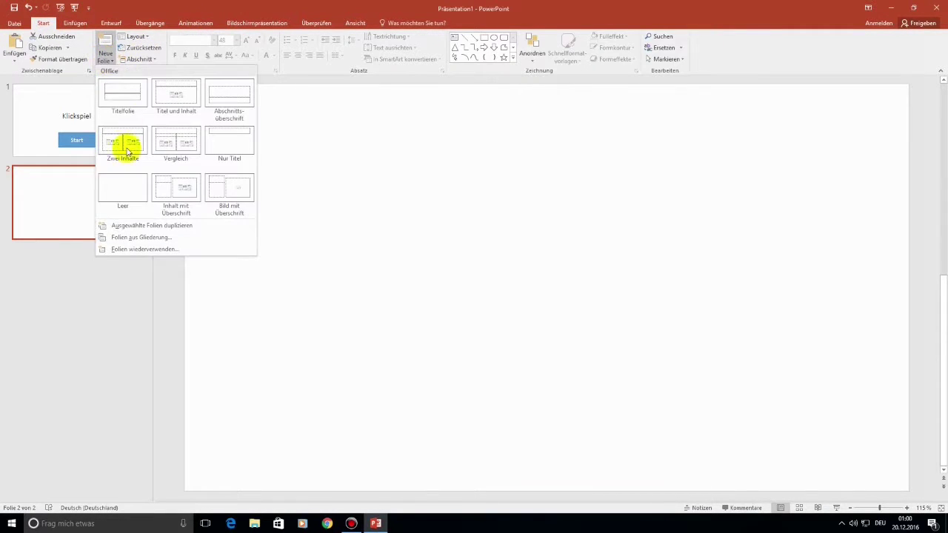
click(122, 186)
click(103, 59)
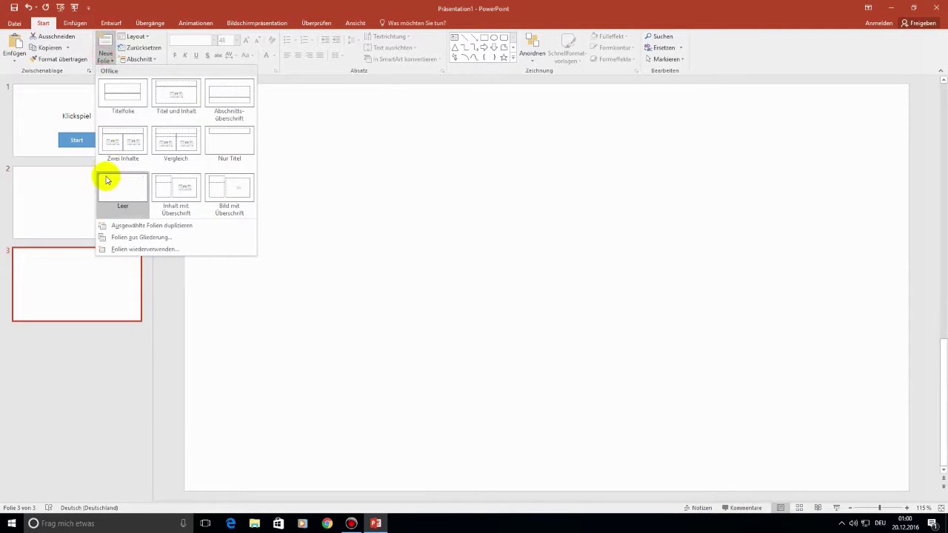
click(111, 185)
click(104, 59)
click(115, 190)
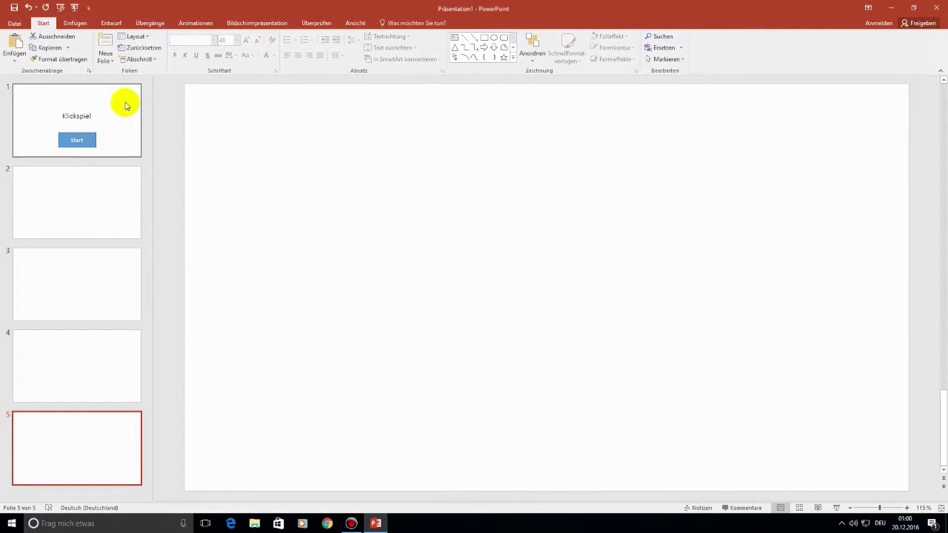
Step: Insert the Desktop photo 2016-12-16 13.05.40 on slide 2, aligned to the left edge
click(105, 211)
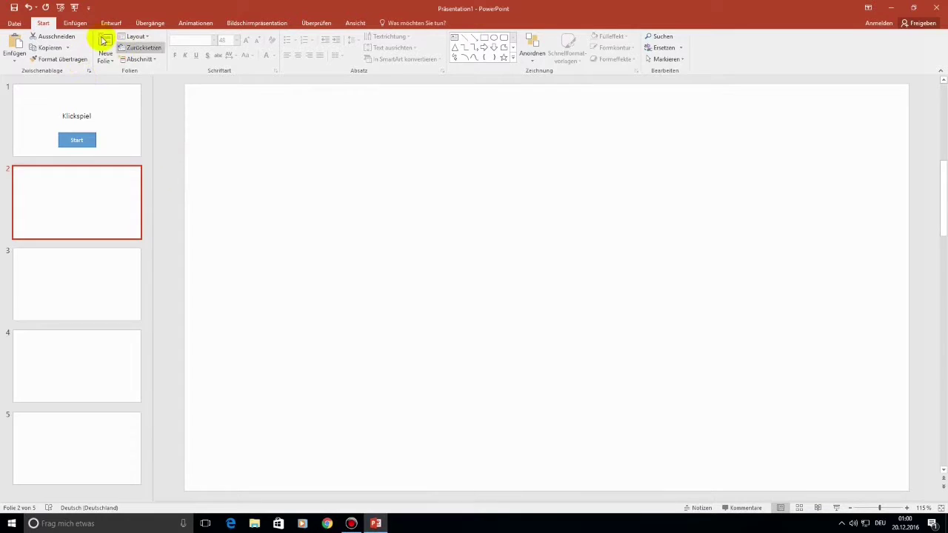
click(74, 23)
click(65, 48)
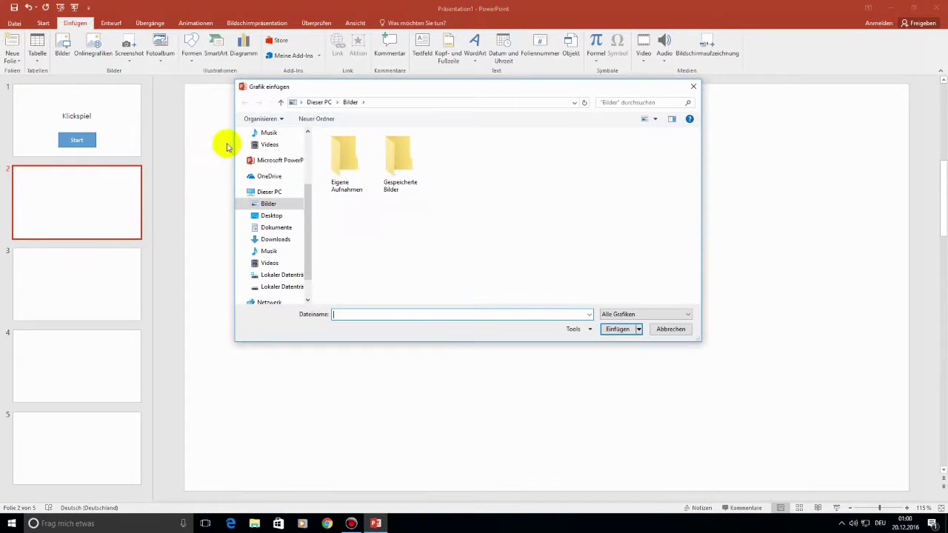
click(271, 217)
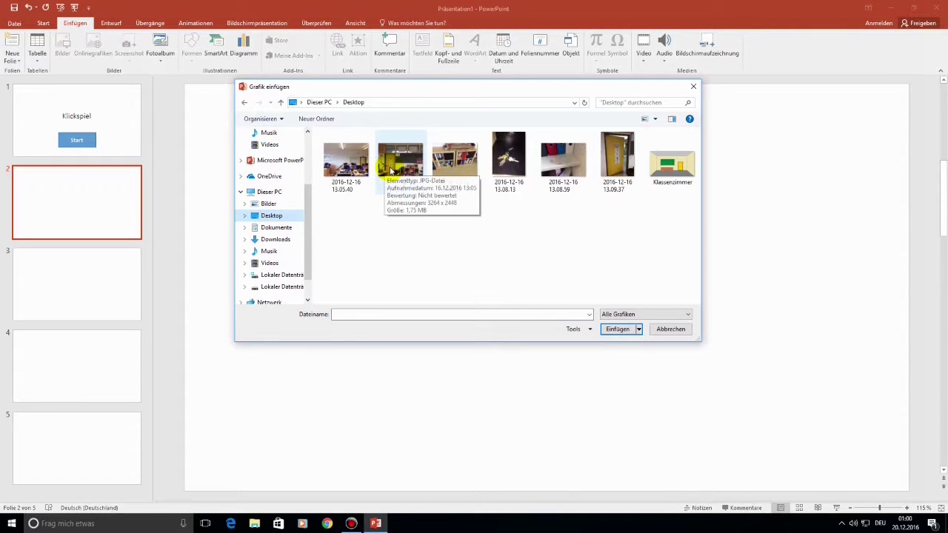
click(345, 159)
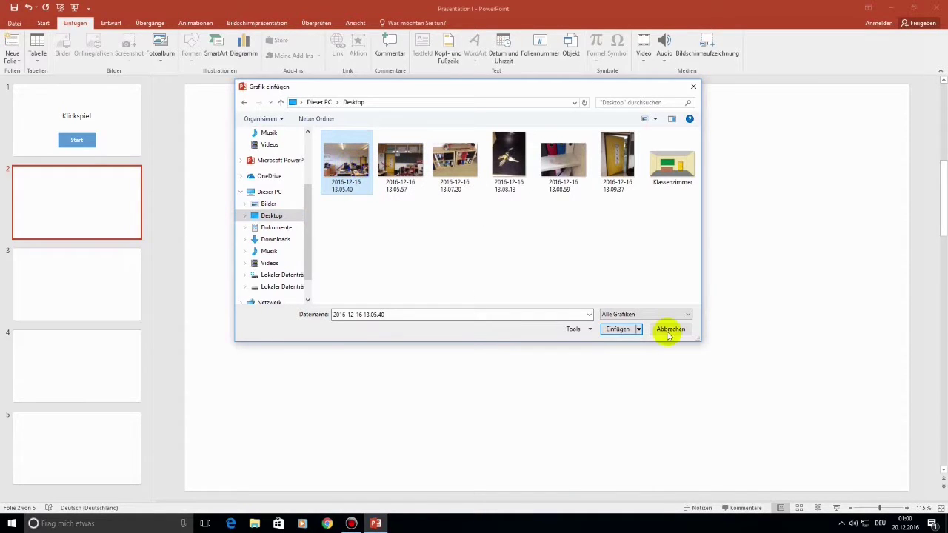
click(619, 330)
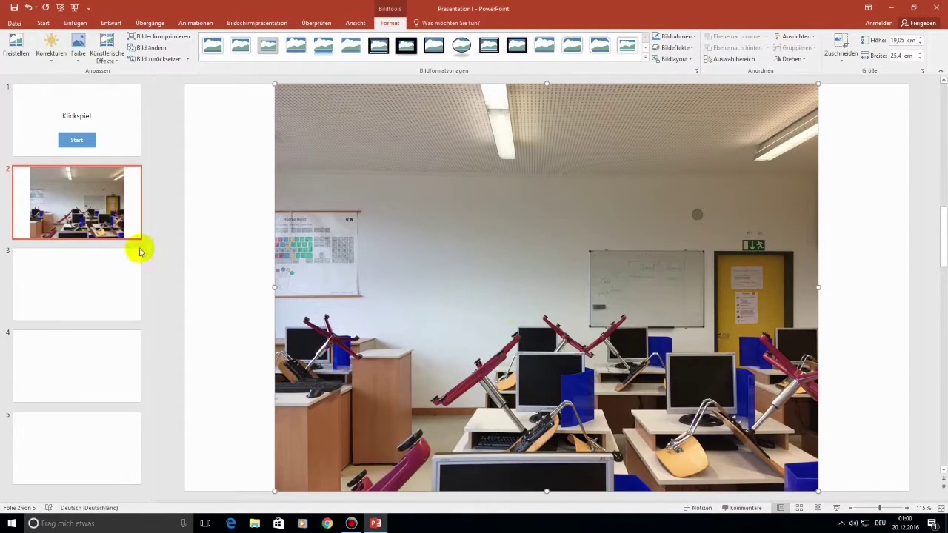
drag(351, 280, 262, 280)
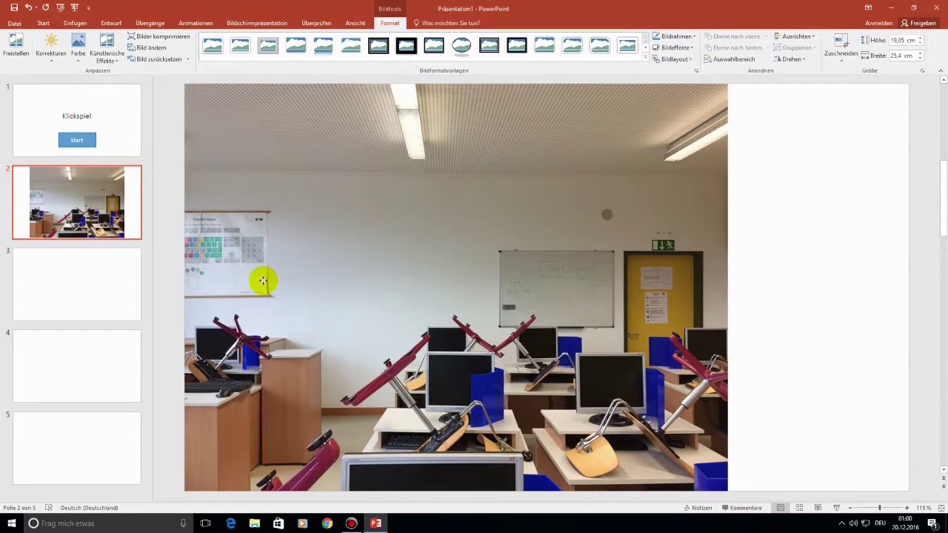
click(111, 274)
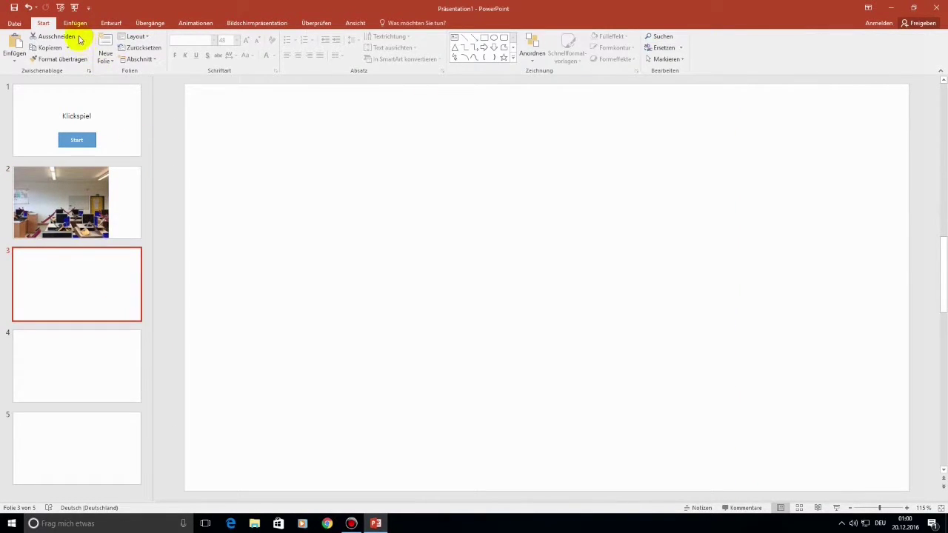
Step: Insert photo 2016-12-16 13.05.57 on slide 3 and drag it flush to the left edge
click(77, 24)
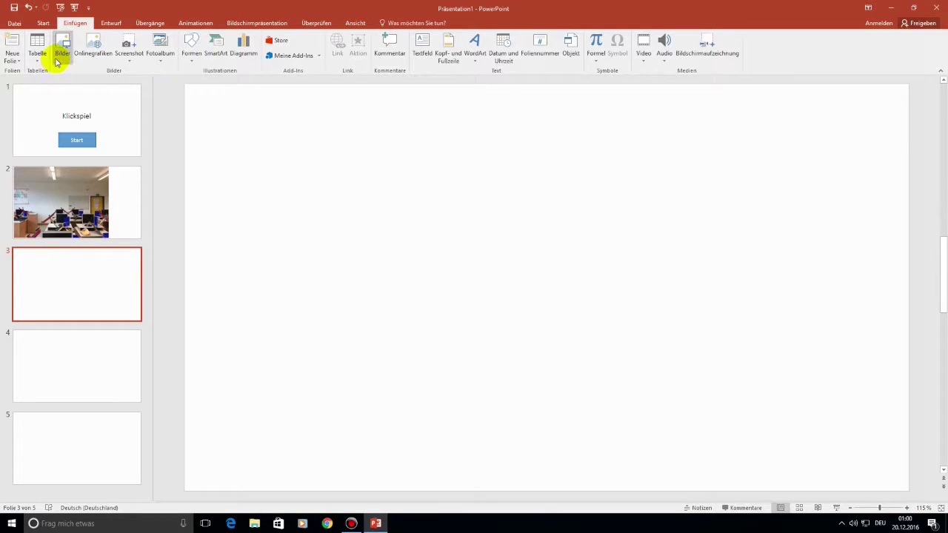
click(57, 62)
click(406, 173)
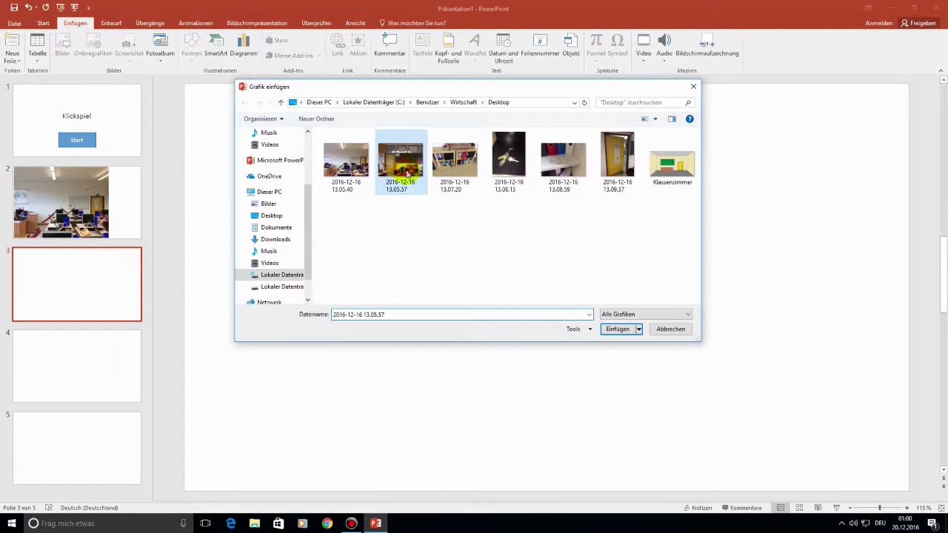
click(615, 329)
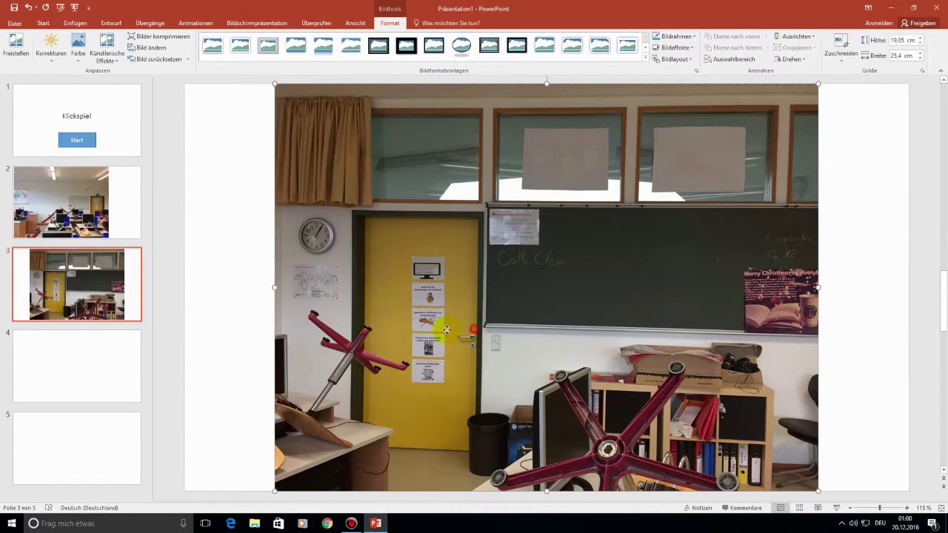
drag(446, 330, 356, 330)
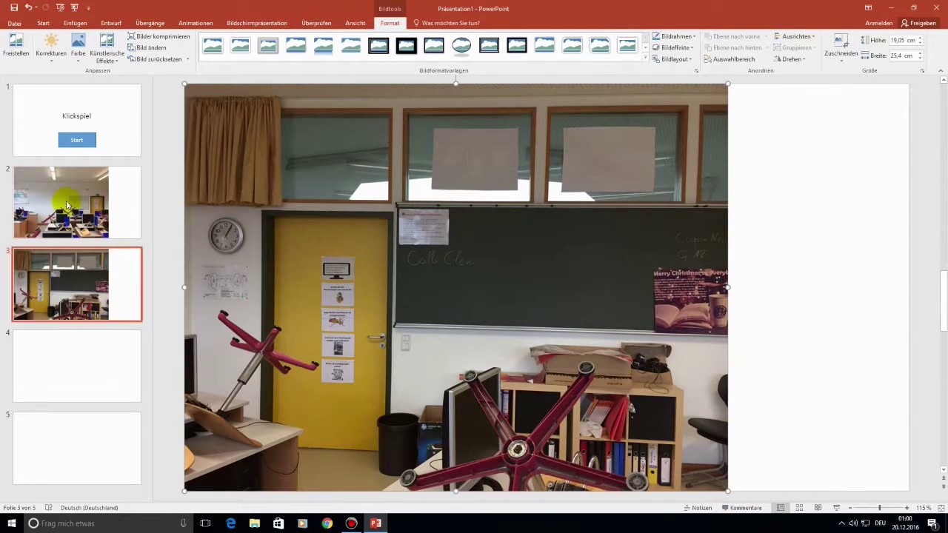
Step: Compare slide 3 with slide 2 by switching back and forth between them
click(66, 205)
click(65, 282)
click(64, 209)
click(76, 299)
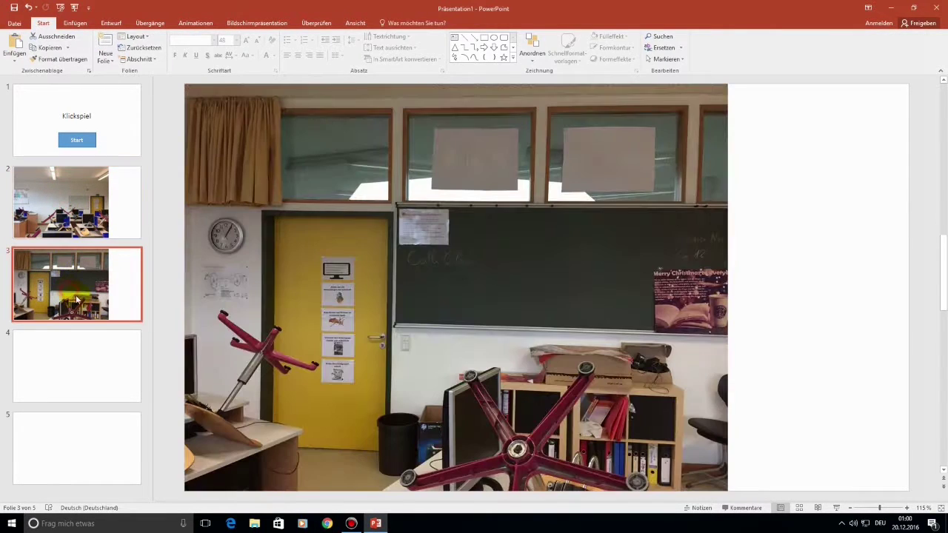
click(116, 212)
click(106, 272)
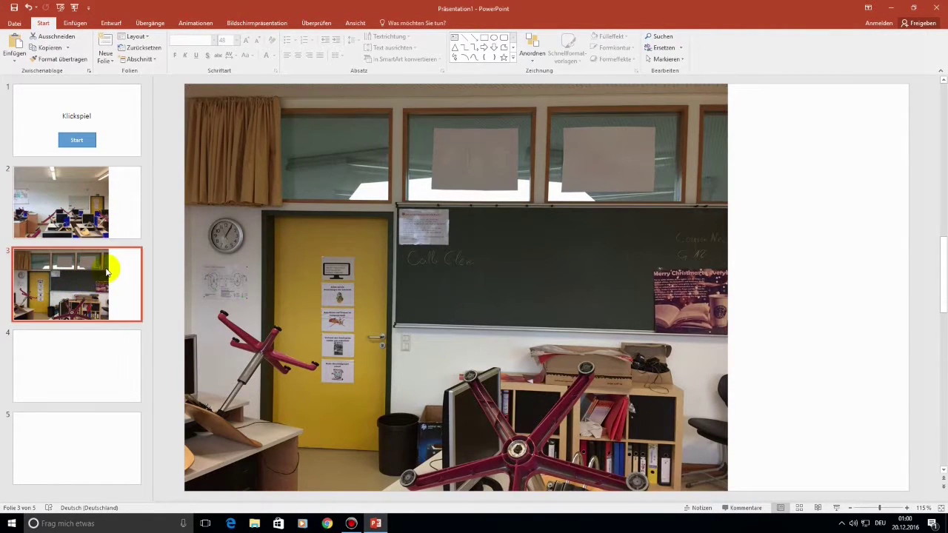
click(91, 289)
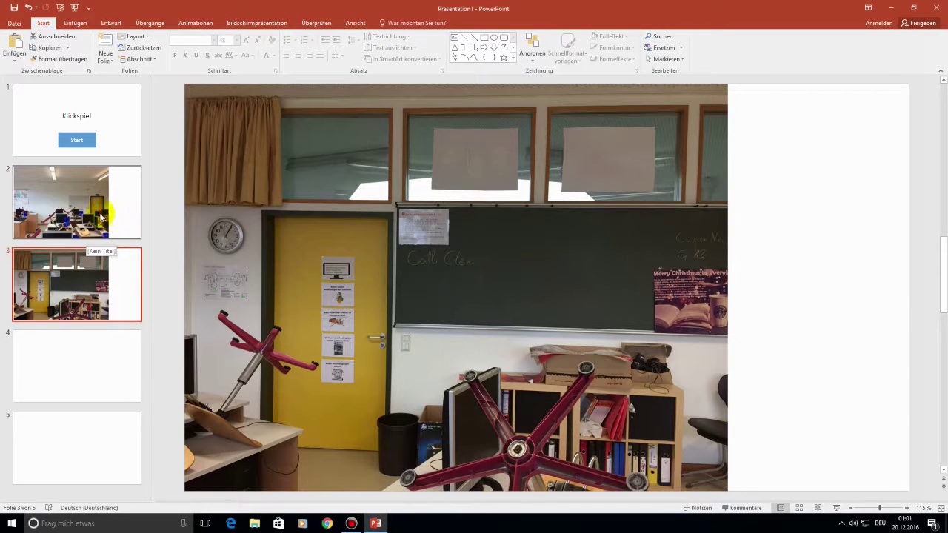
Step: Draw a forward-arrow action button at the lower right of slide 2
click(75, 24)
click(191, 54)
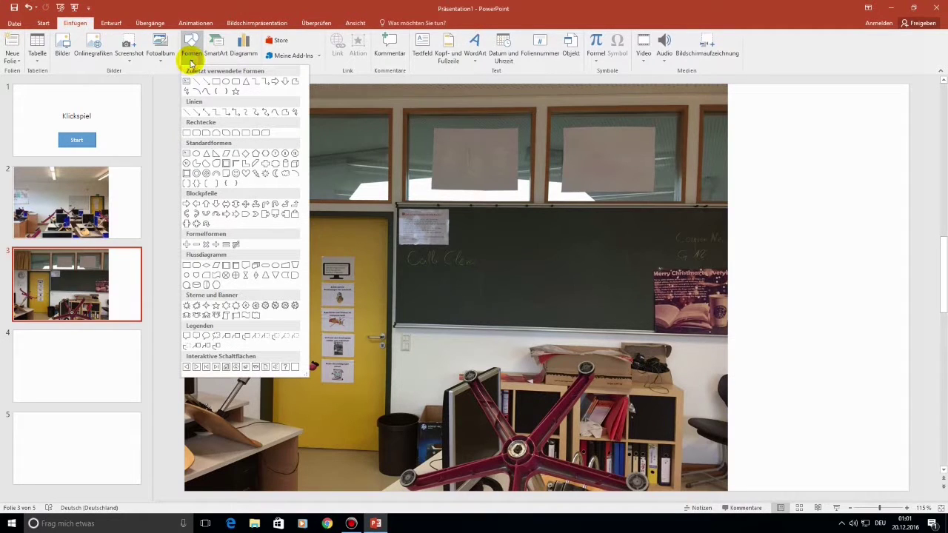
click(186, 368)
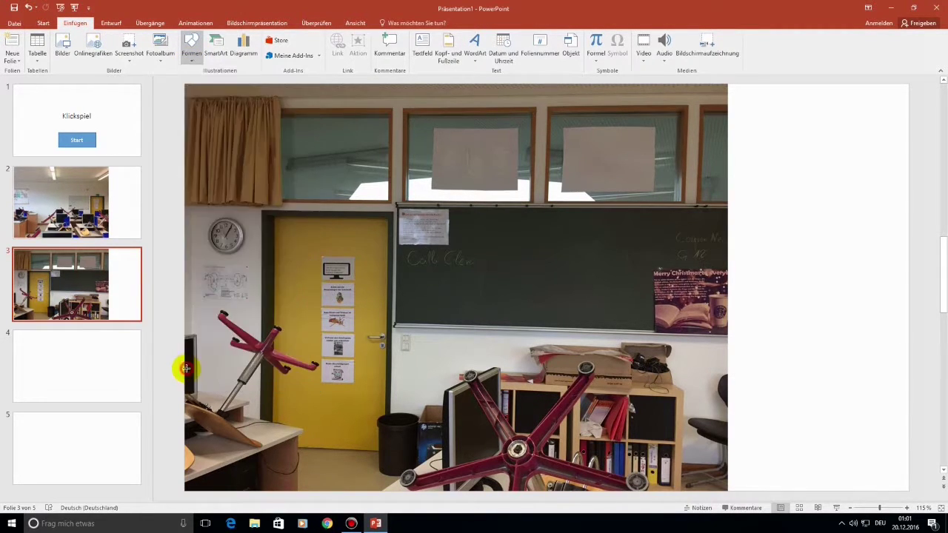
click(118, 209)
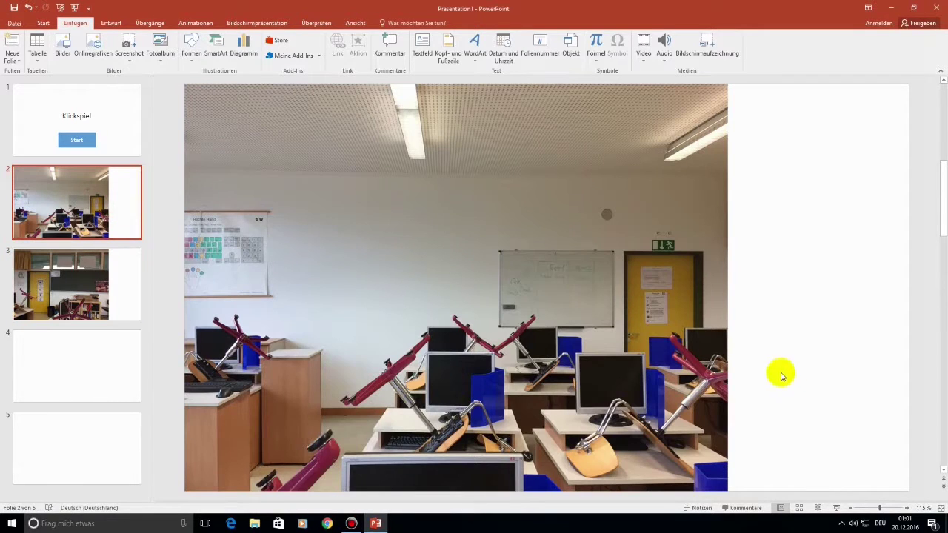
click(111, 24)
click(75, 24)
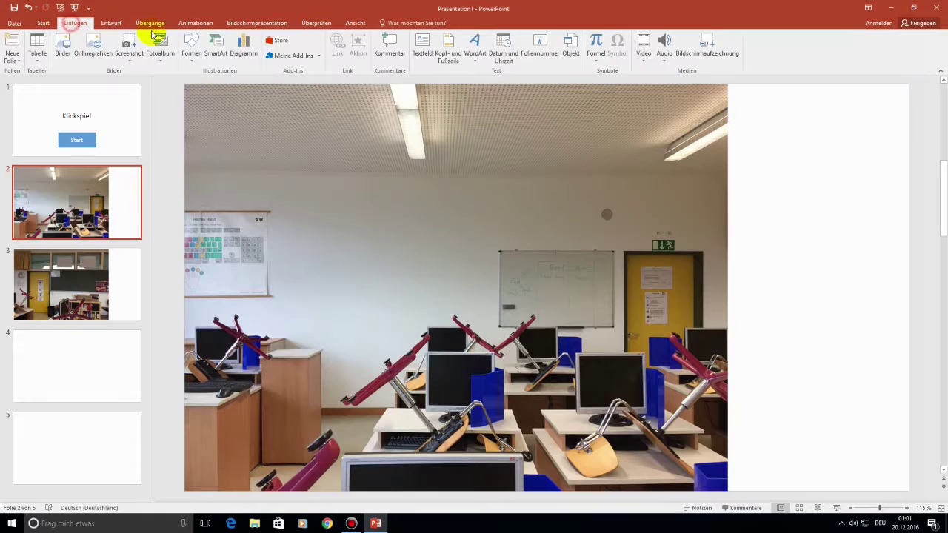
click(191, 46)
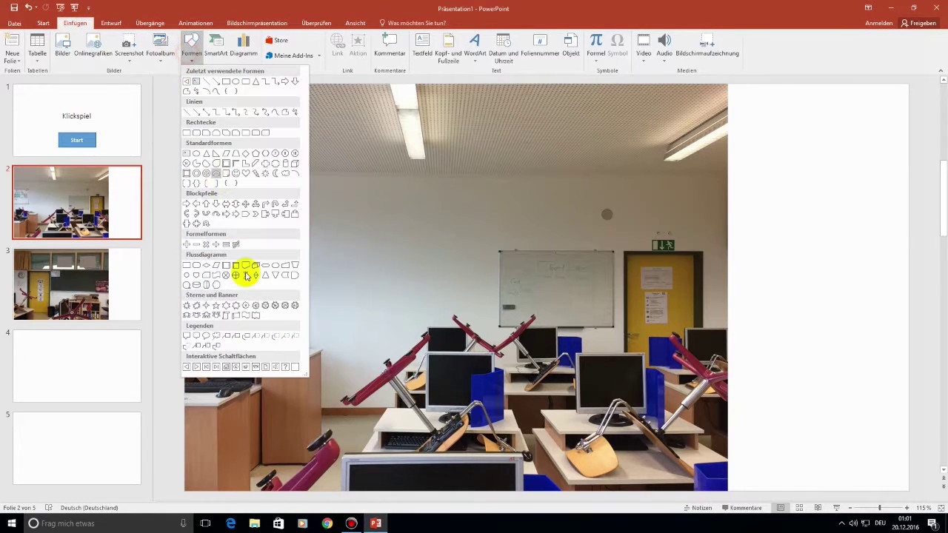
click(195, 367)
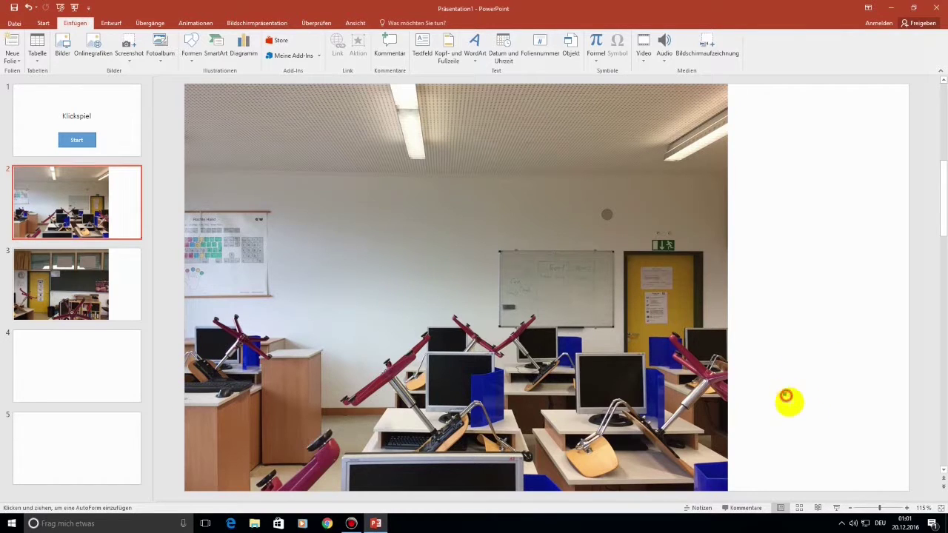
drag(785, 396, 841, 453)
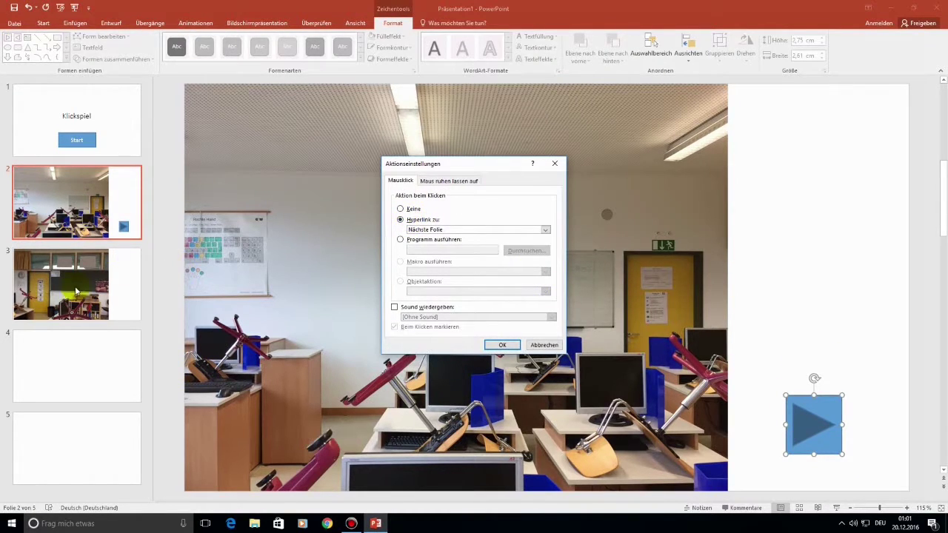
Step: Set the forward button's hyperlink to slide 3, then open slide 3
click(467, 229)
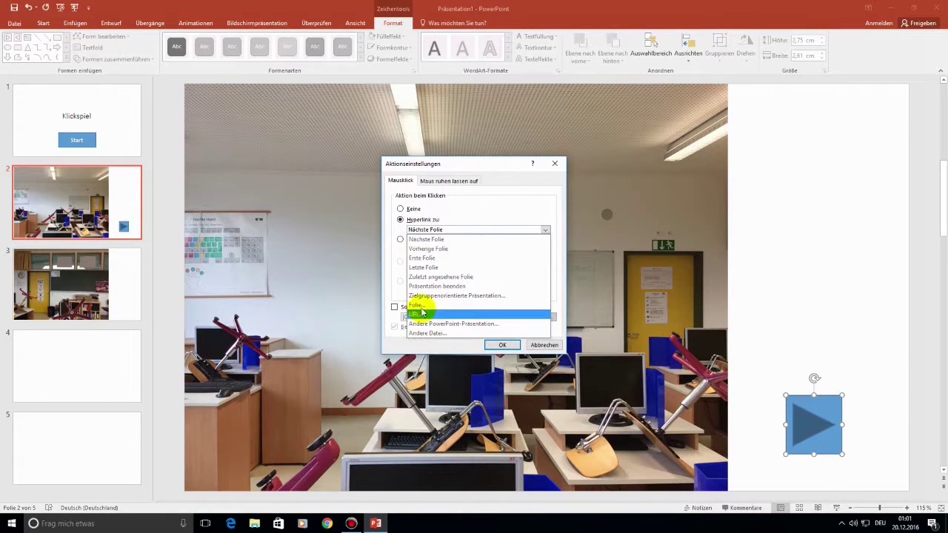
click(416, 304)
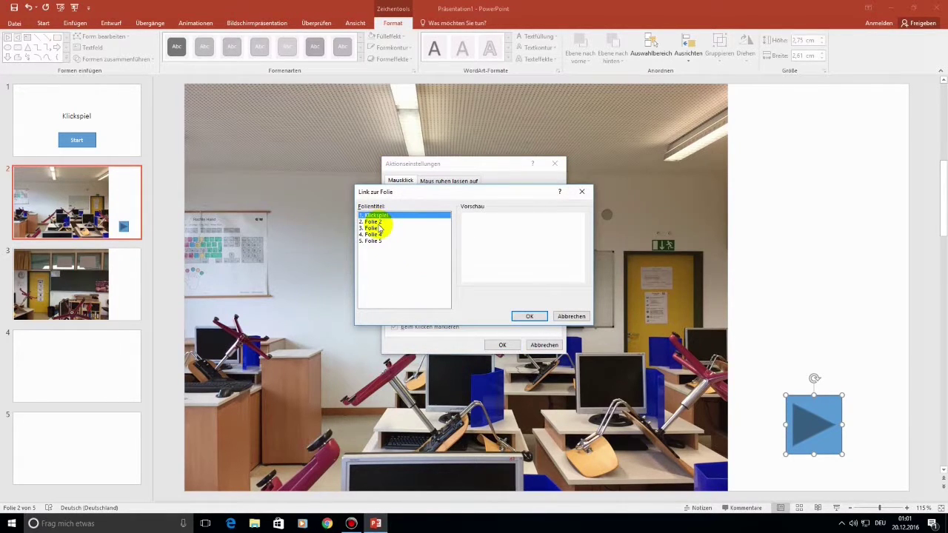
click(379, 229)
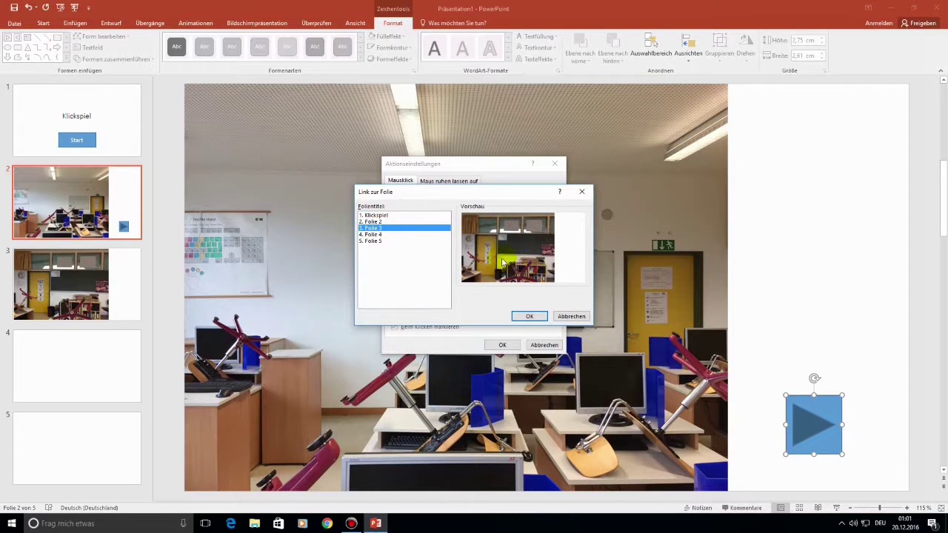
click(530, 317)
click(494, 345)
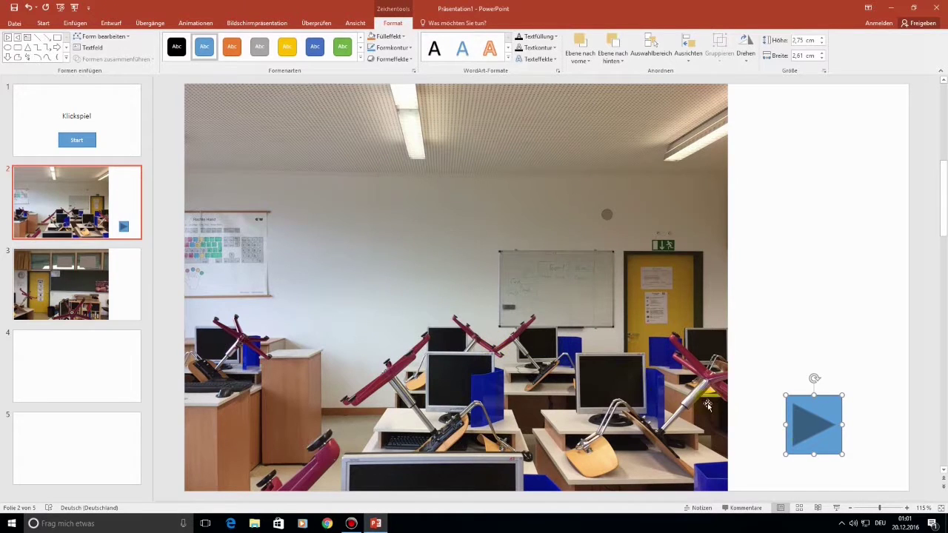
click(95, 306)
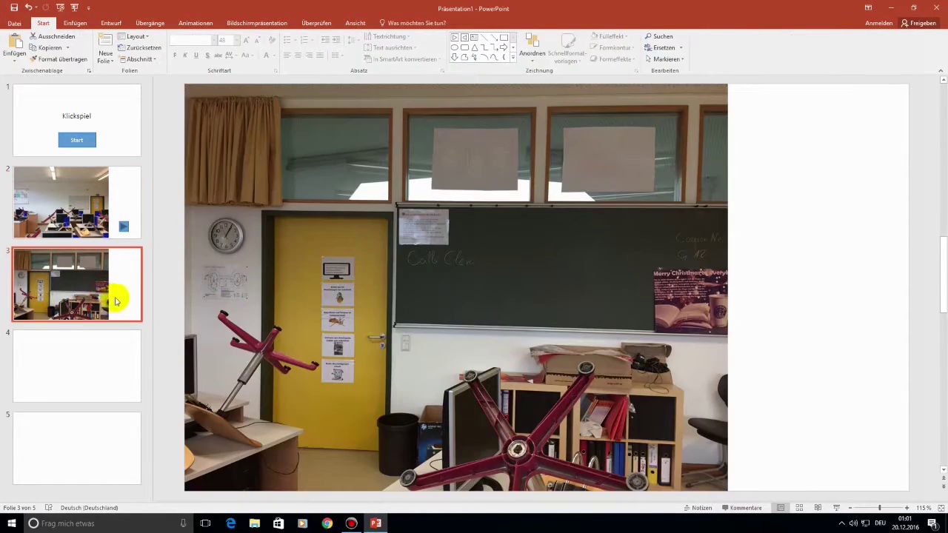
Step: Draw a back-arrow action button at the lower right of slide 3
click(69, 24)
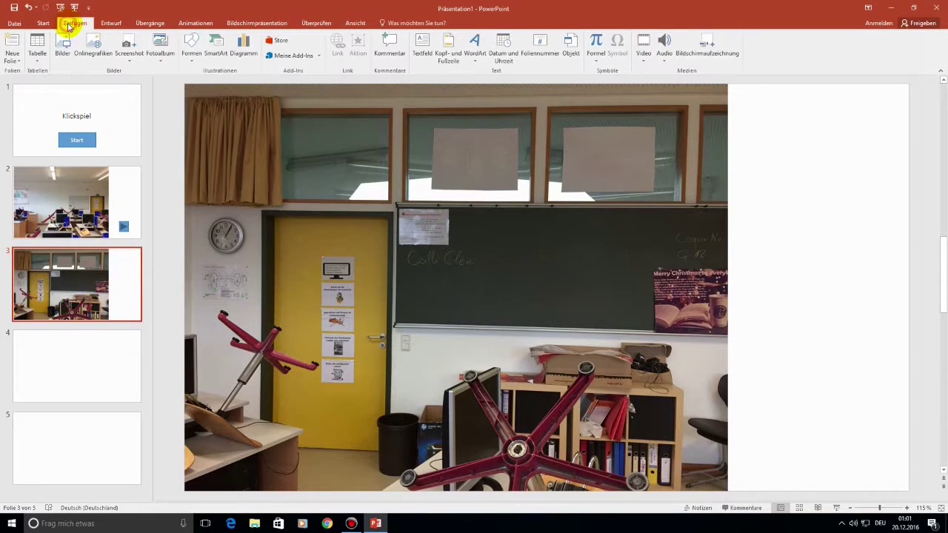
click(191, 53)
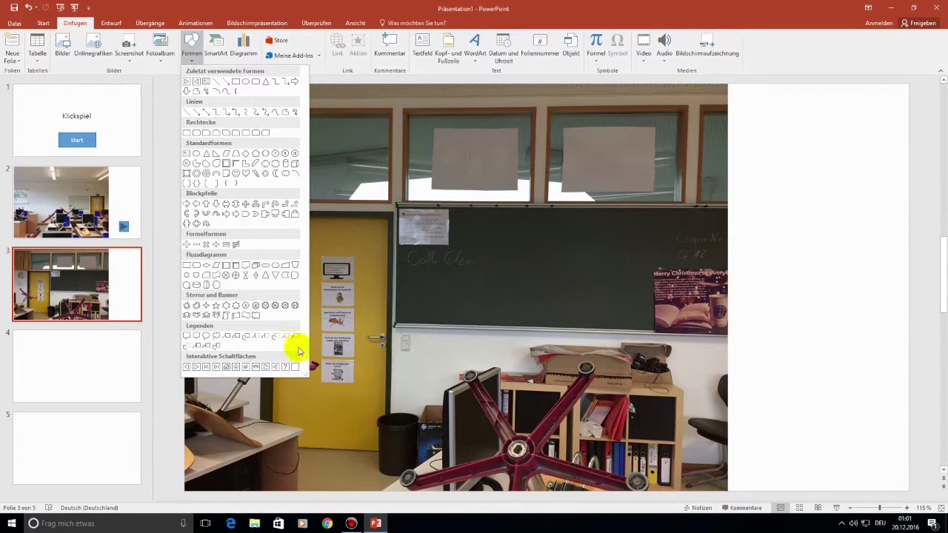
click(189, 368)
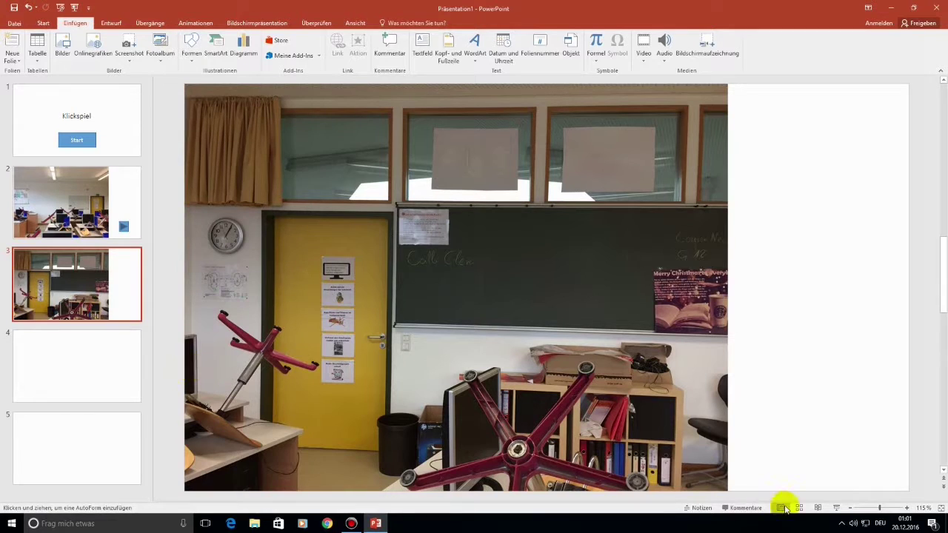
mouse_move(784, 389)
mouse_down()
mouse_move(832, 476)
mouse_move(845, 455)
mouse_up()
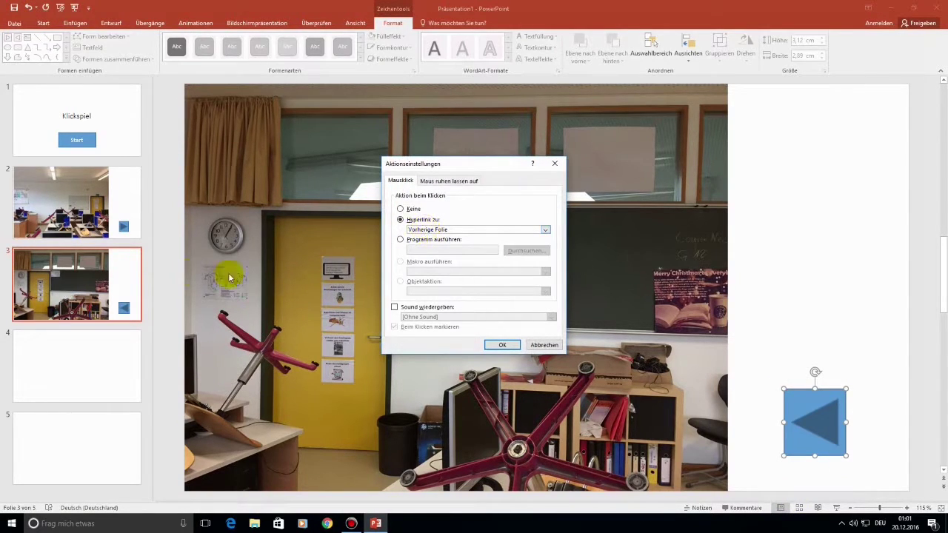
Step: Set the back button's hyperlink to slide 2
click(473, 229)
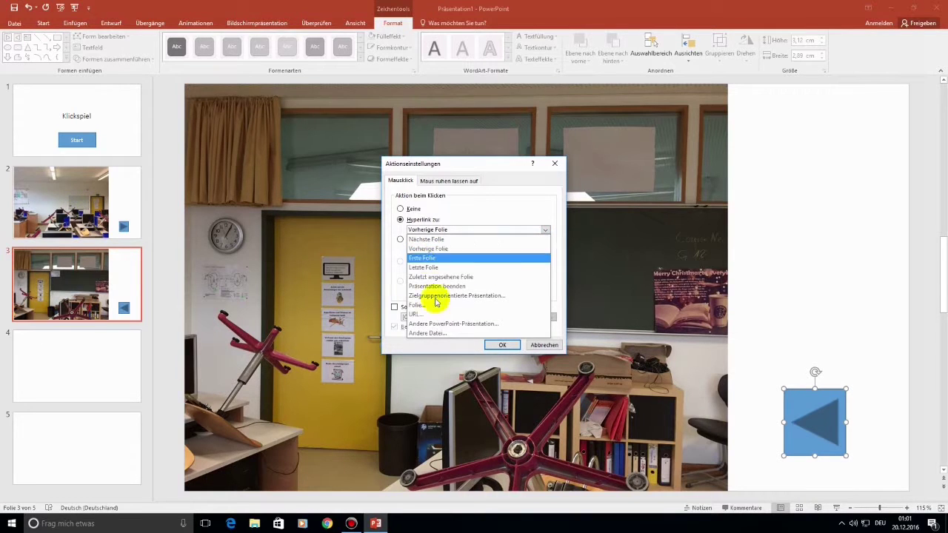
click(429, 309)
click(372, 221)
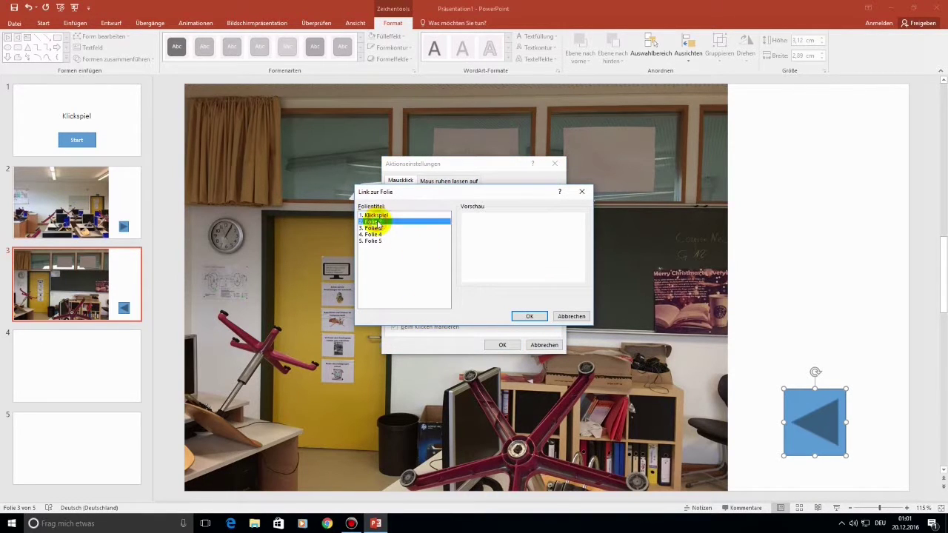
click(524, 316)
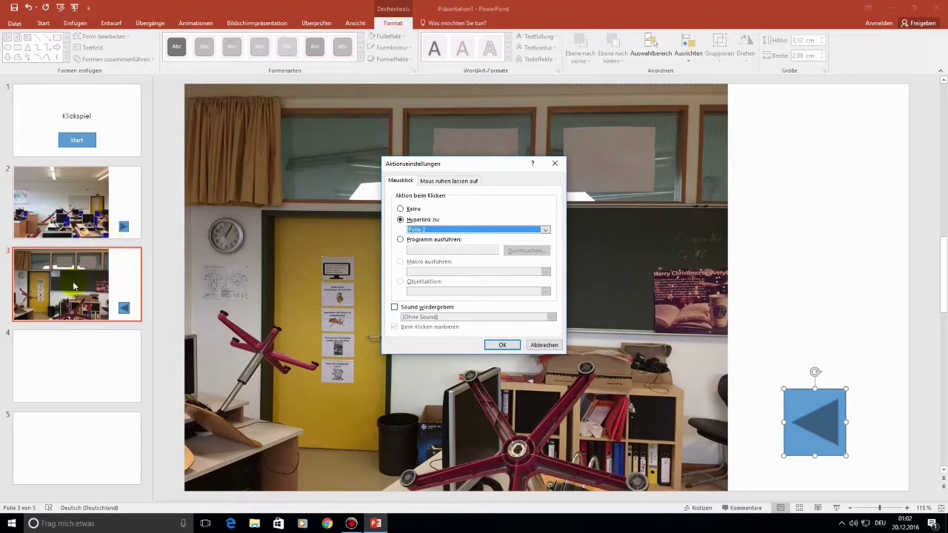
click(502, 344)
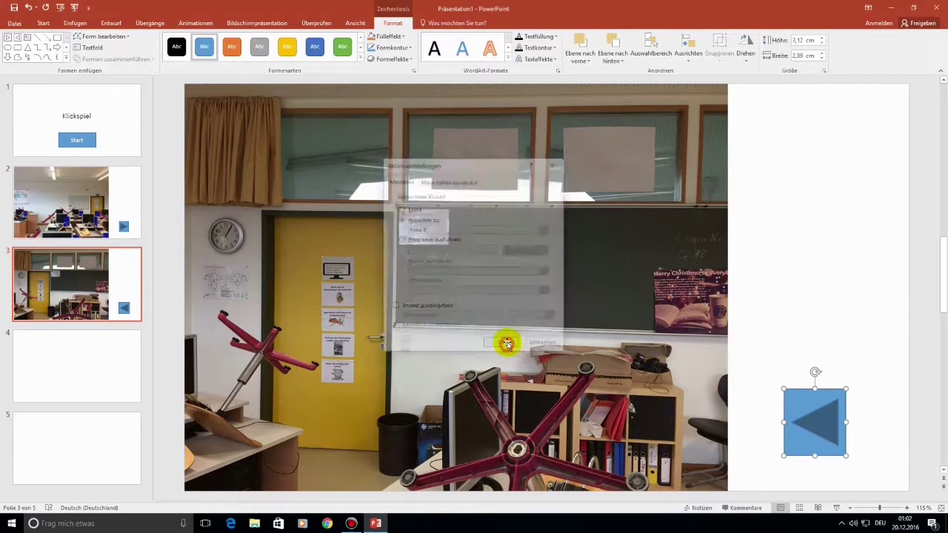
click(828, 405)
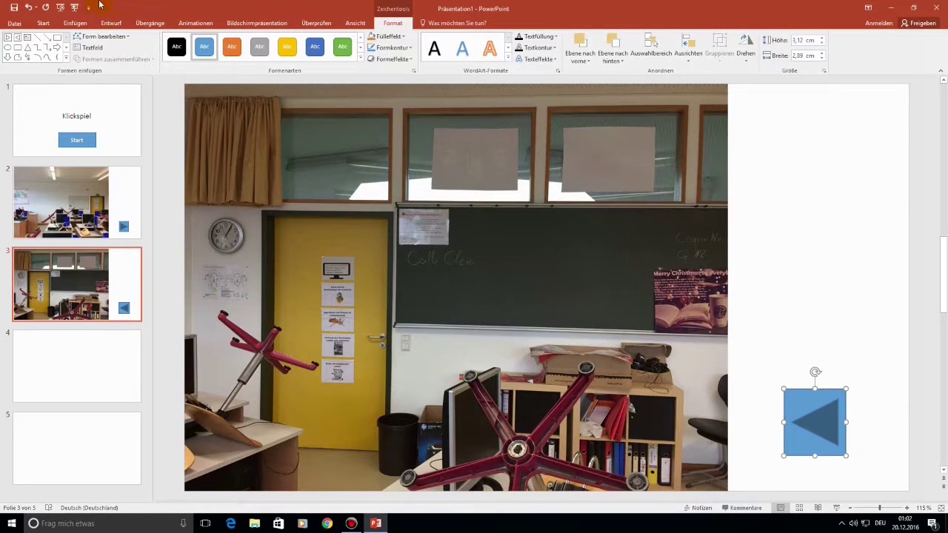
click(62, 10)
click(459, 388)
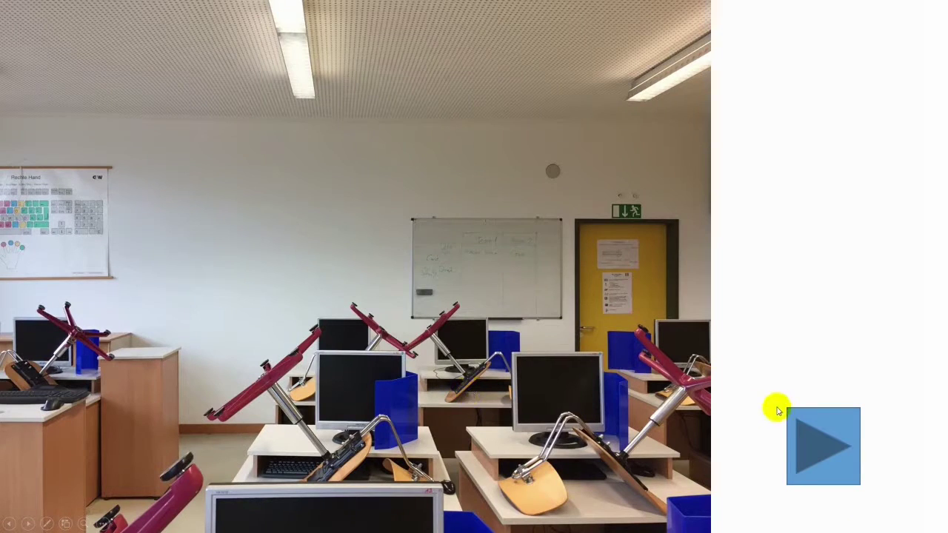
click(807, 431)
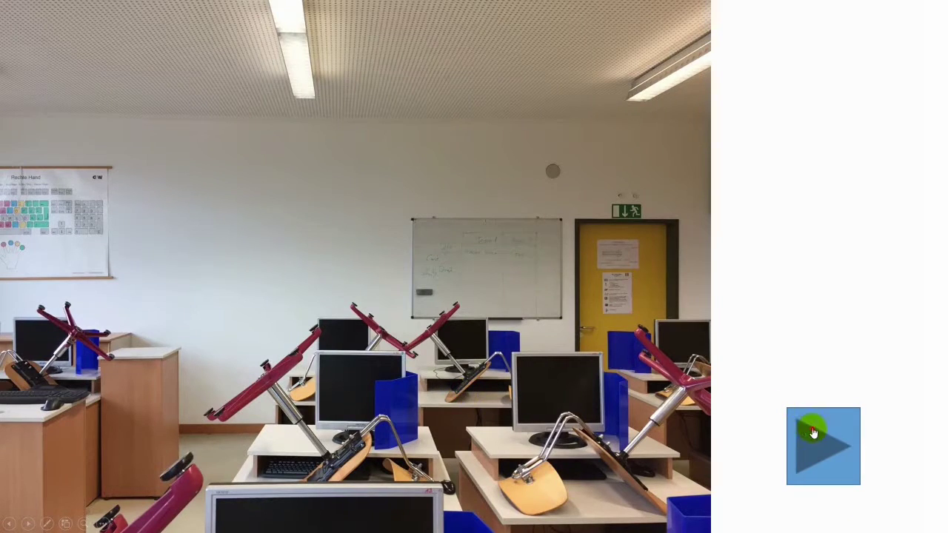
click(812, 428)
click(817, 432)
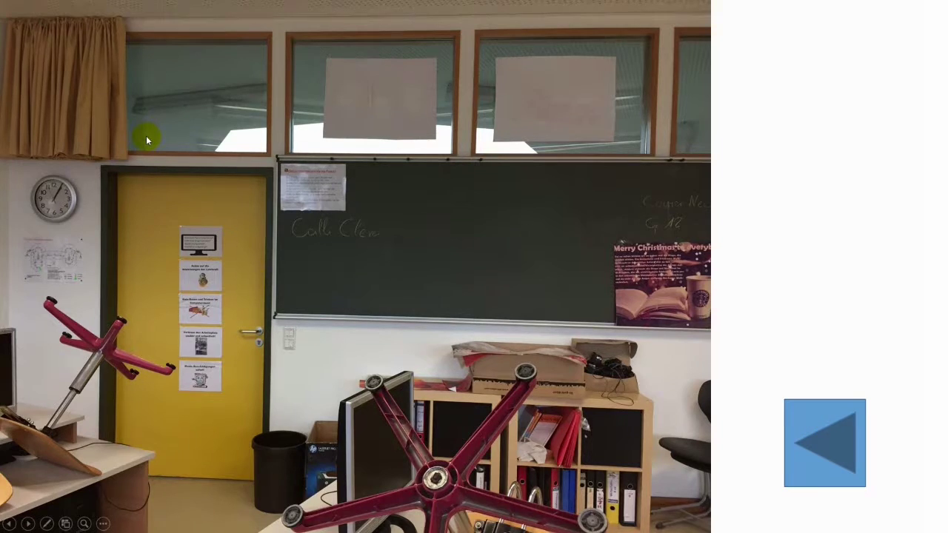
key(Escape)
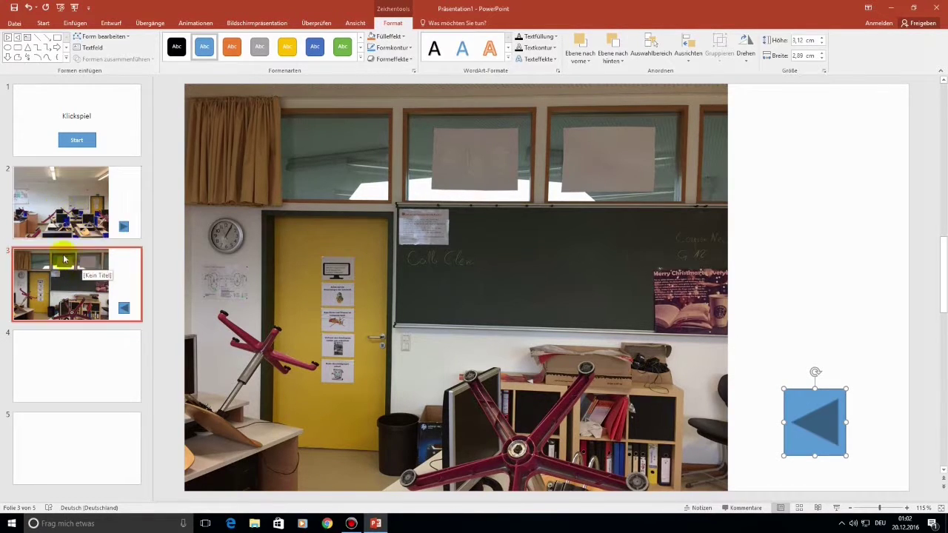
Step: Insert the shelf photo 2016-12-16 13.07.20 onto slide 4
click(79, 368)
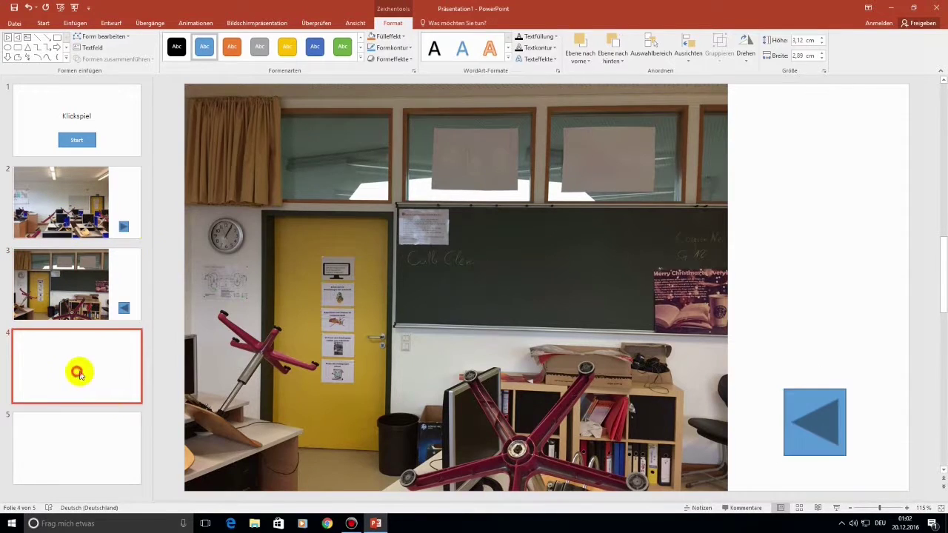
click(75, 23)
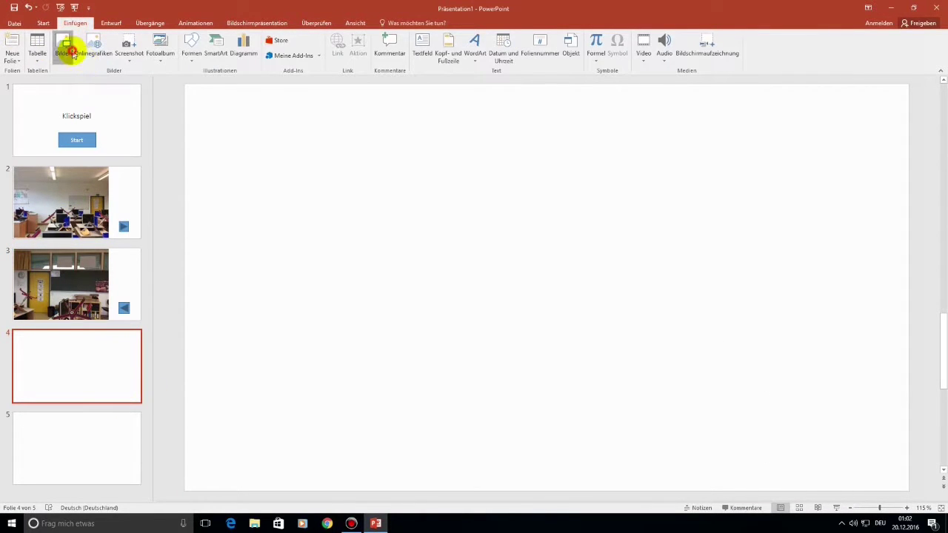
click(63, 46)
click(463, 173)
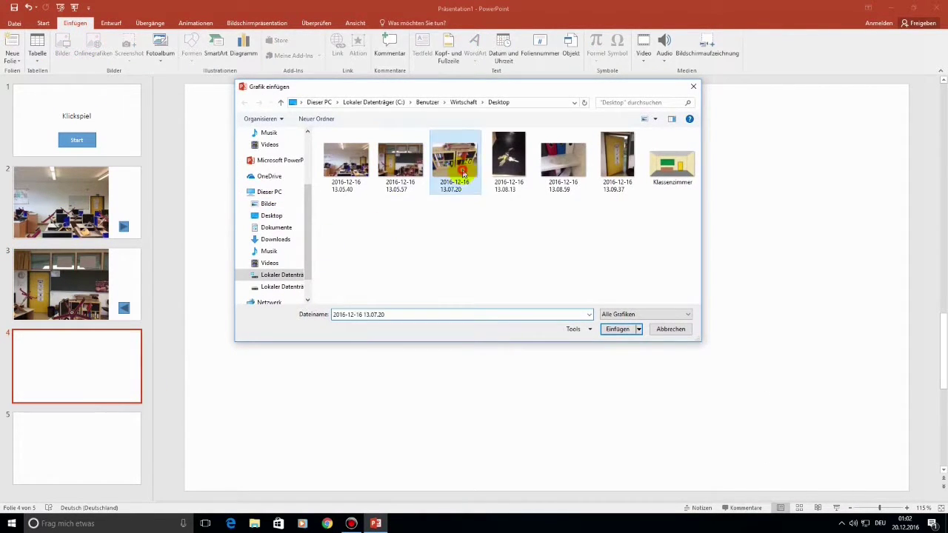
click(615, 328)
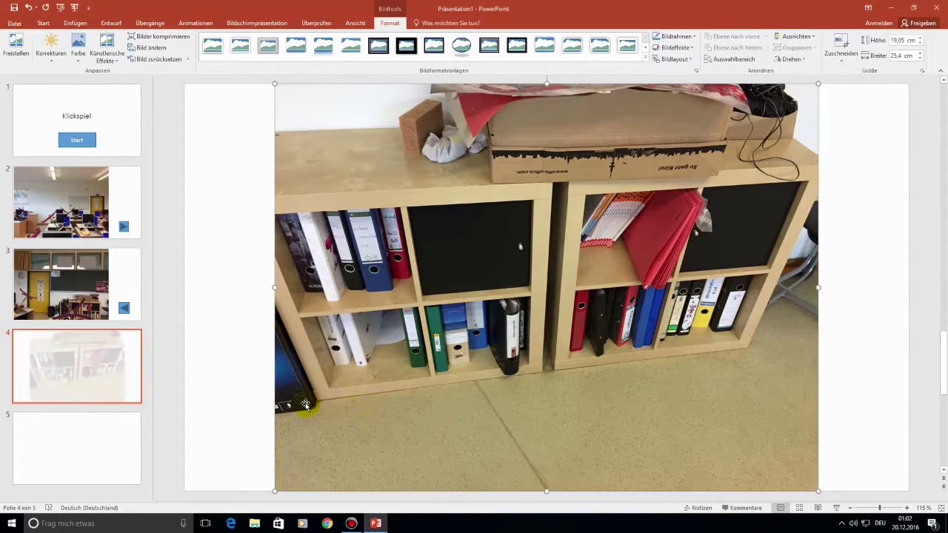
Step: Insert the keys photo 2016-12-16 13.08.13 onto slide 5
click(80, 459)
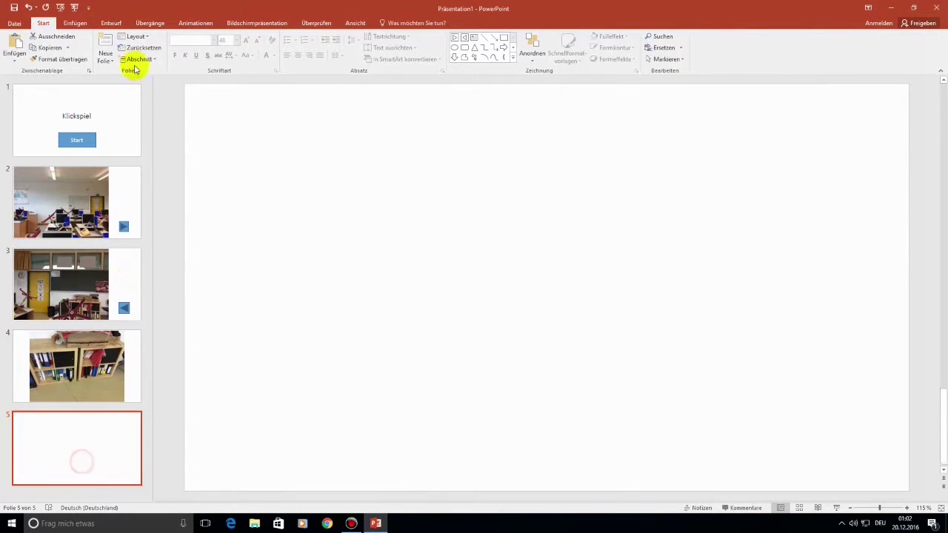
click(74, 23)
click(62, 51)
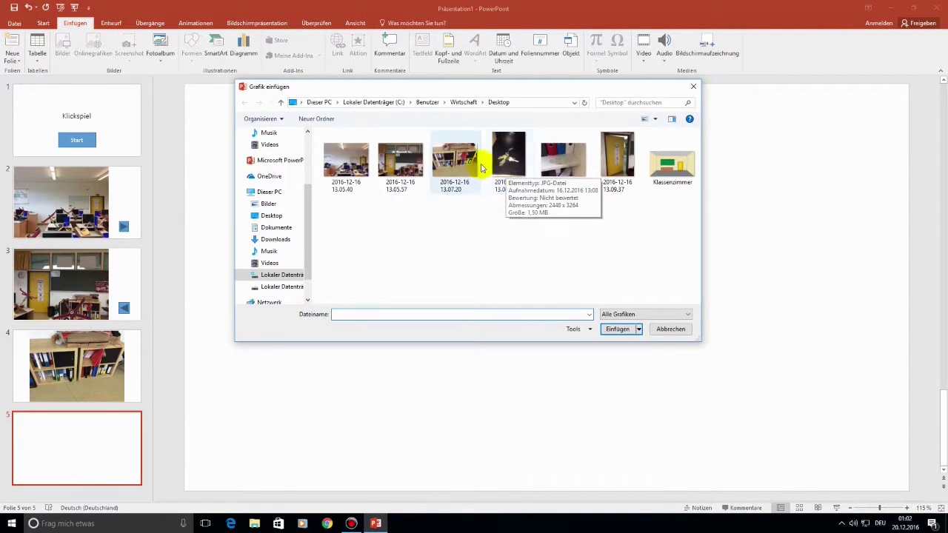
click(506, 172)
click(618, 331)
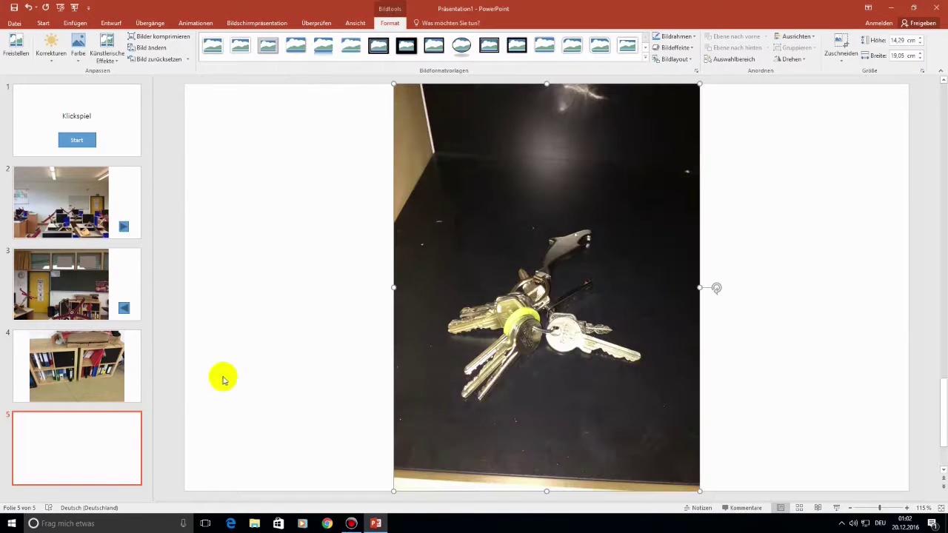
click(123, 416)
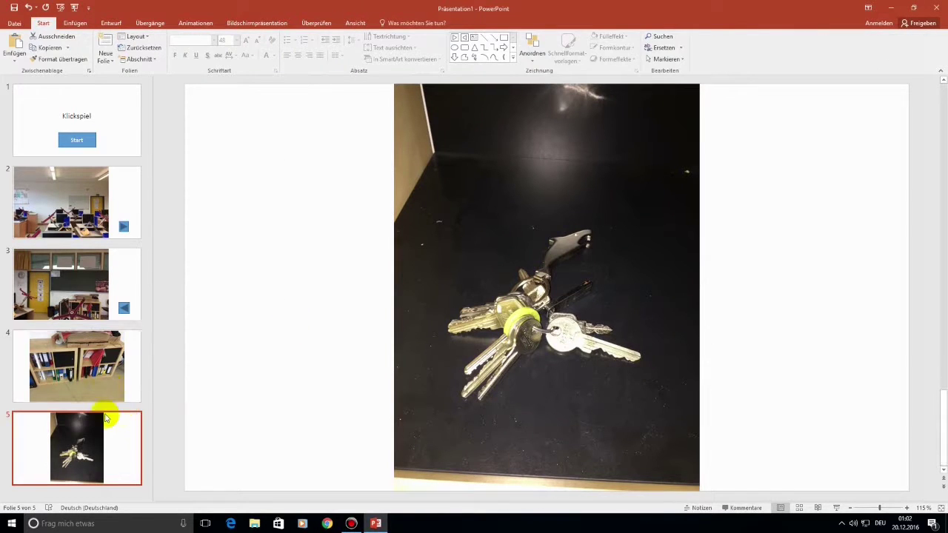
click(100, 60)
Step: Add slide 6 and insert the blackboard photo 2016-12-16 13.05.57 on it
click(134, 171)
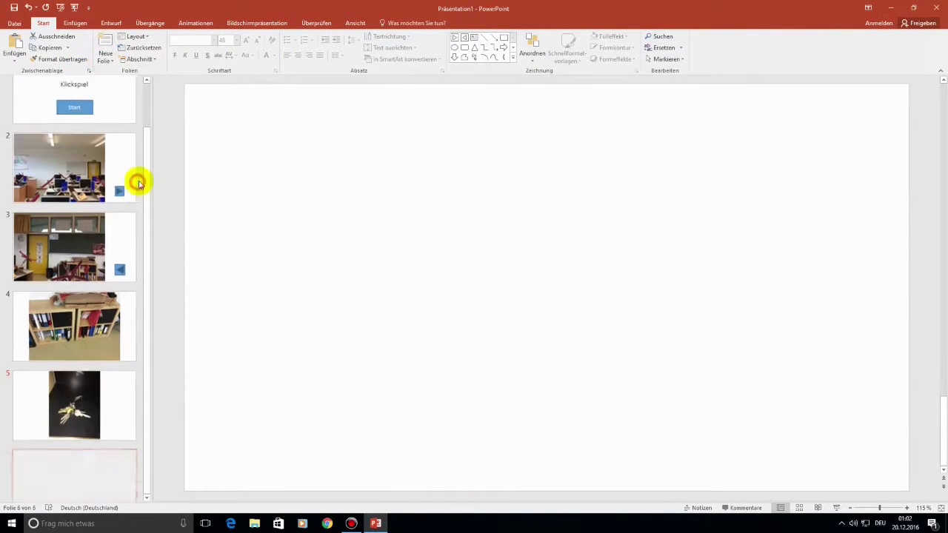
click(77, 23)
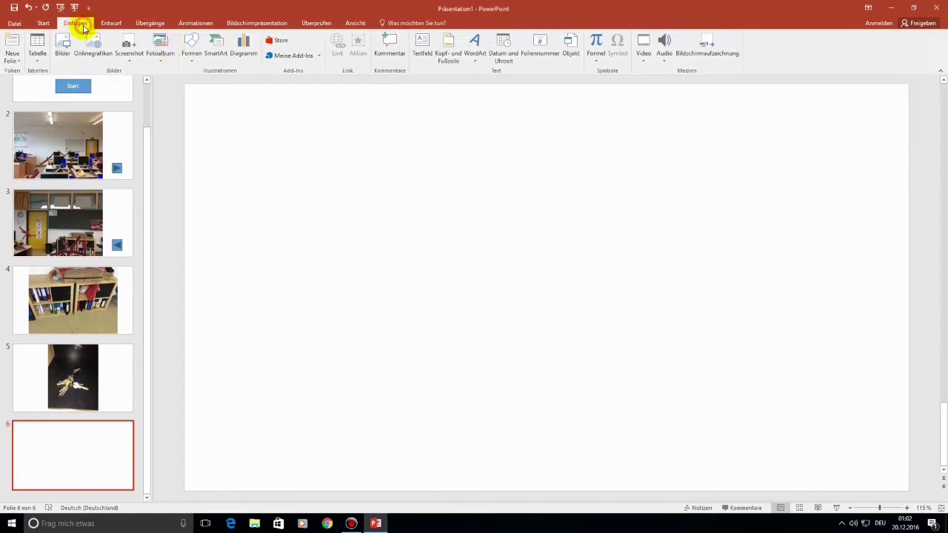
click(63, 50)
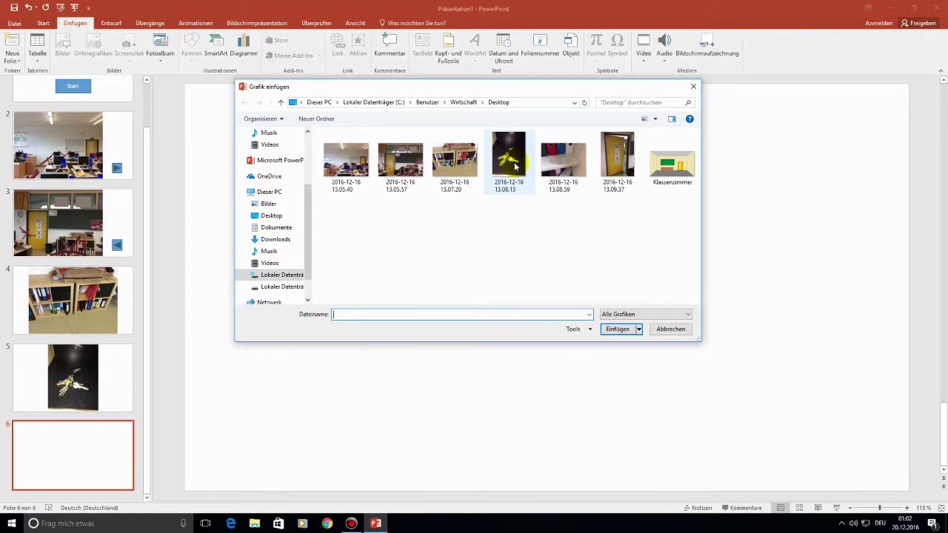
click(400, 164)
click(619, 329)
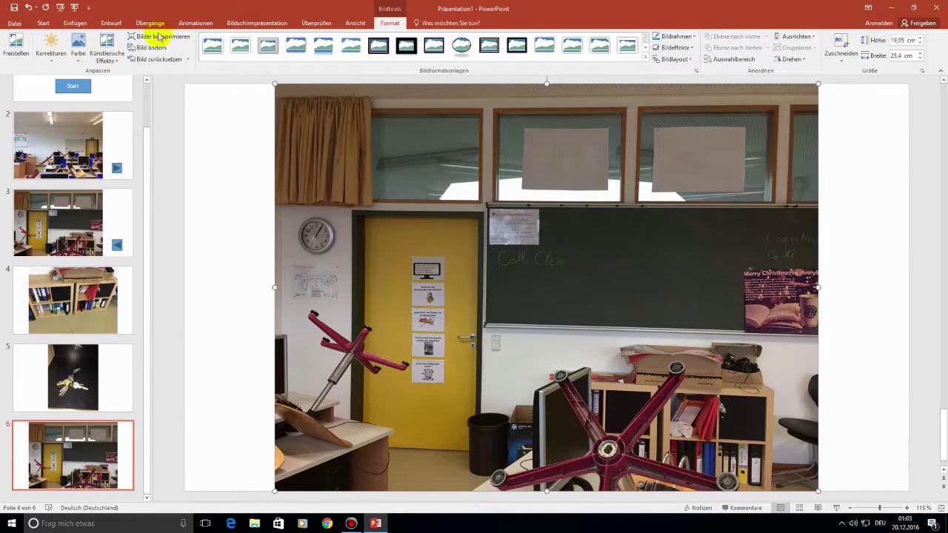
Step: Add a blank slide 7 holding the door photo 2016-12-16 13.09.37, then return to slide 3
click(74, 25)
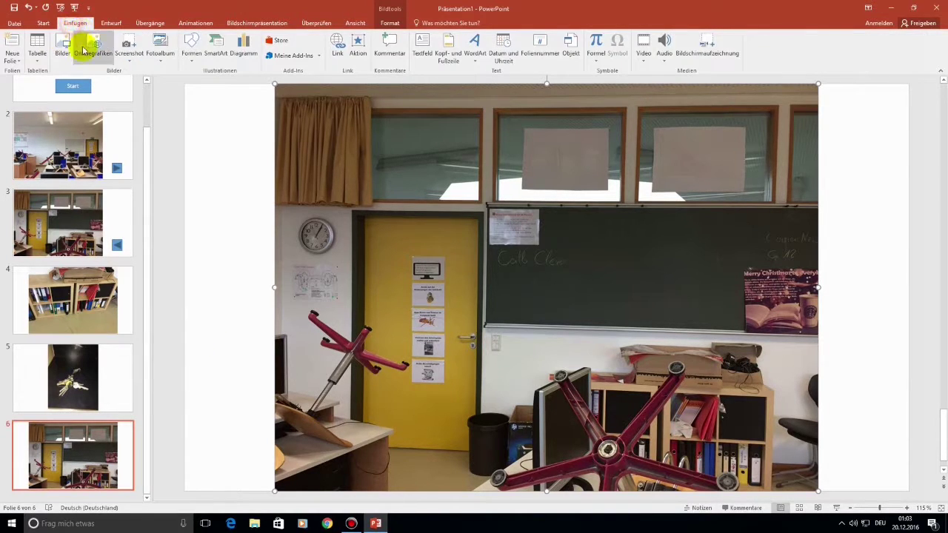
click(43, 24)
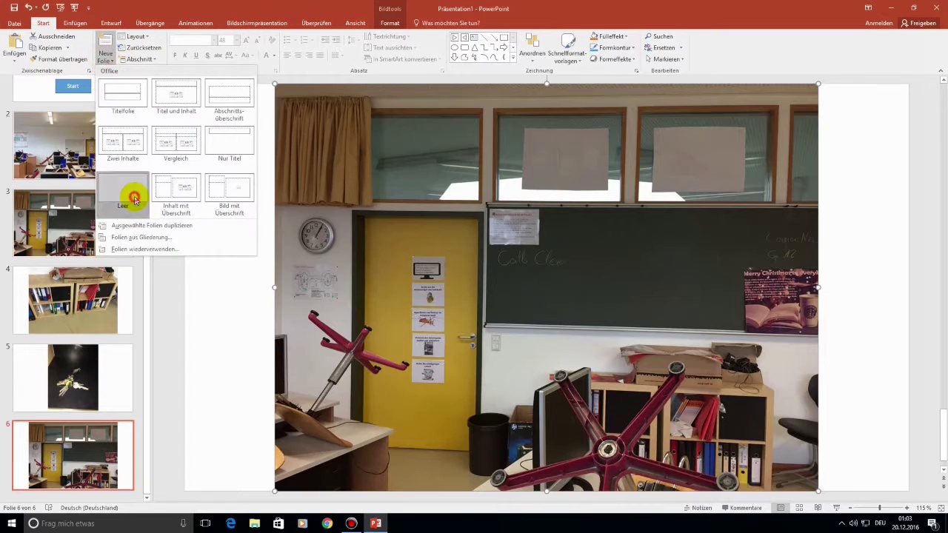
click(139, 189)
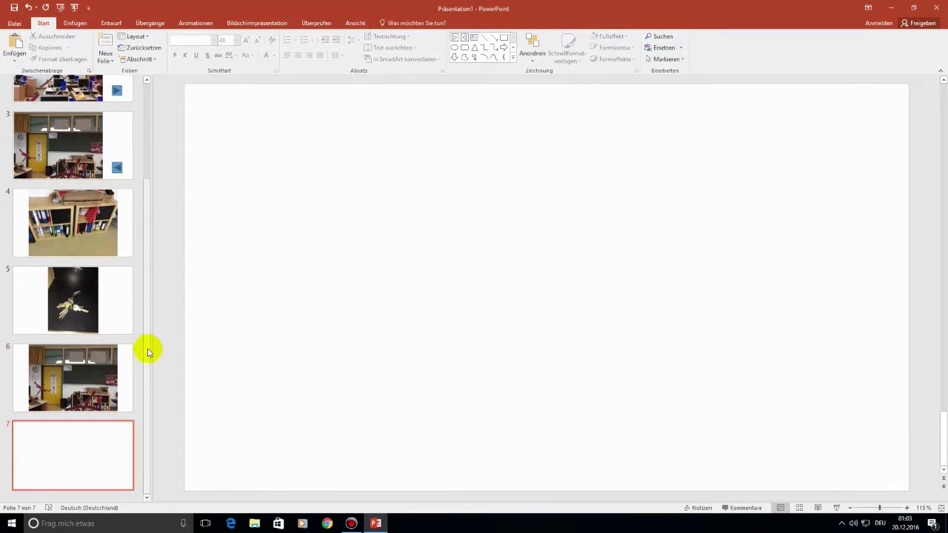
click(82, 25)
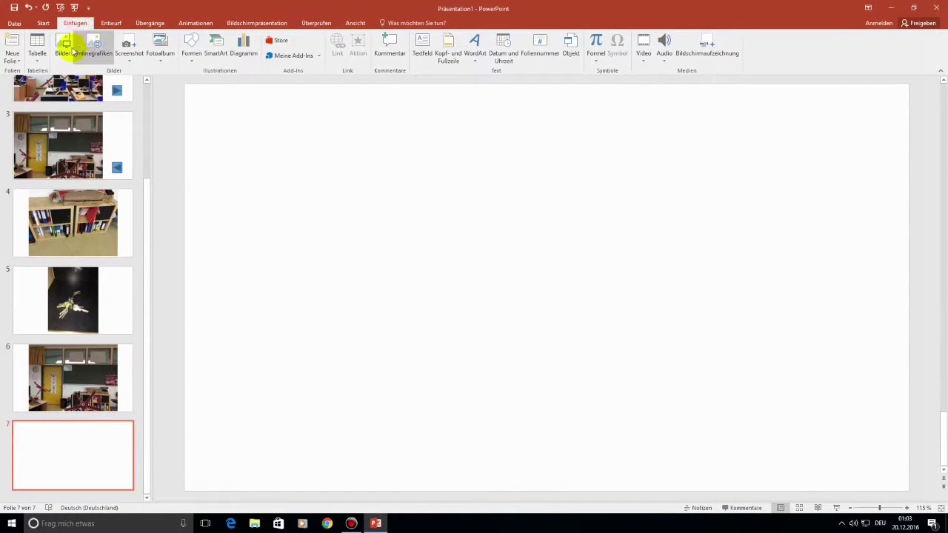
click(65, 45)
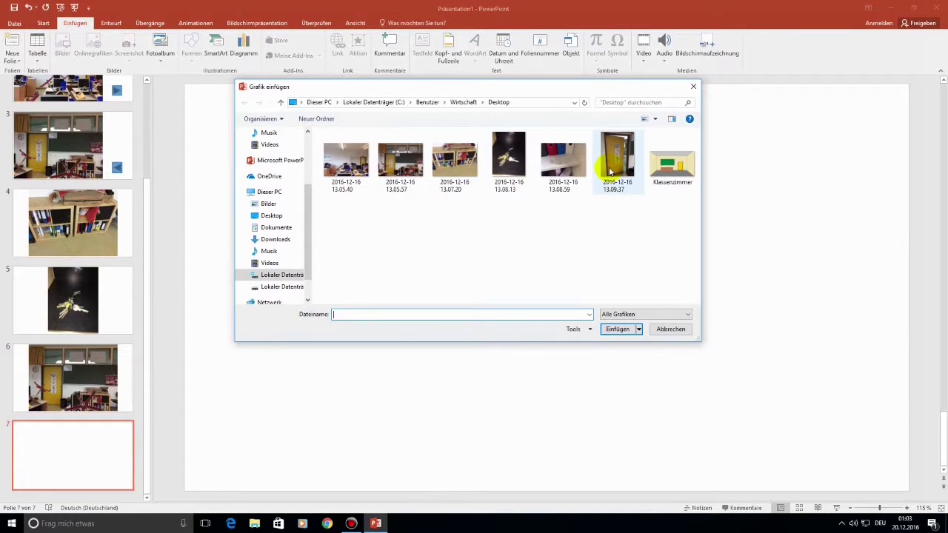
click(617, 160)
click(619, 328)
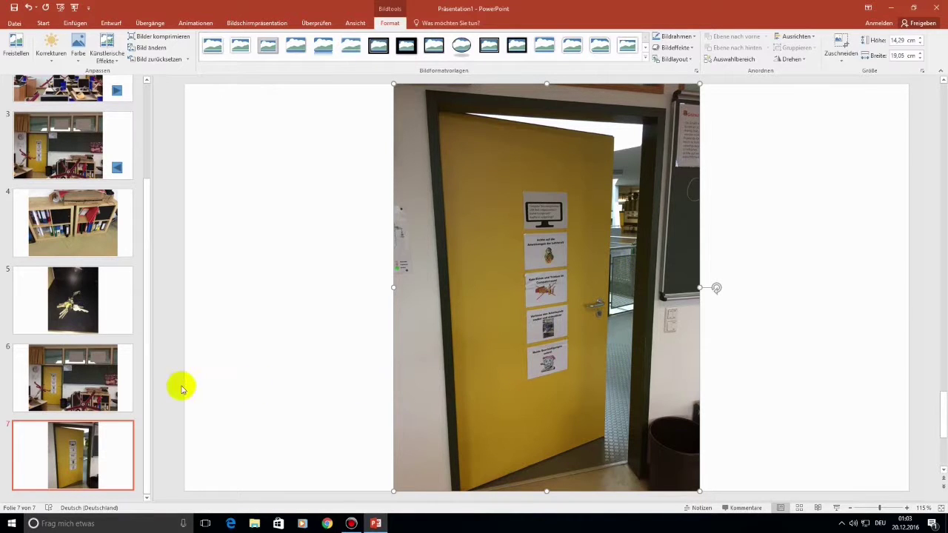
click(65, 145)
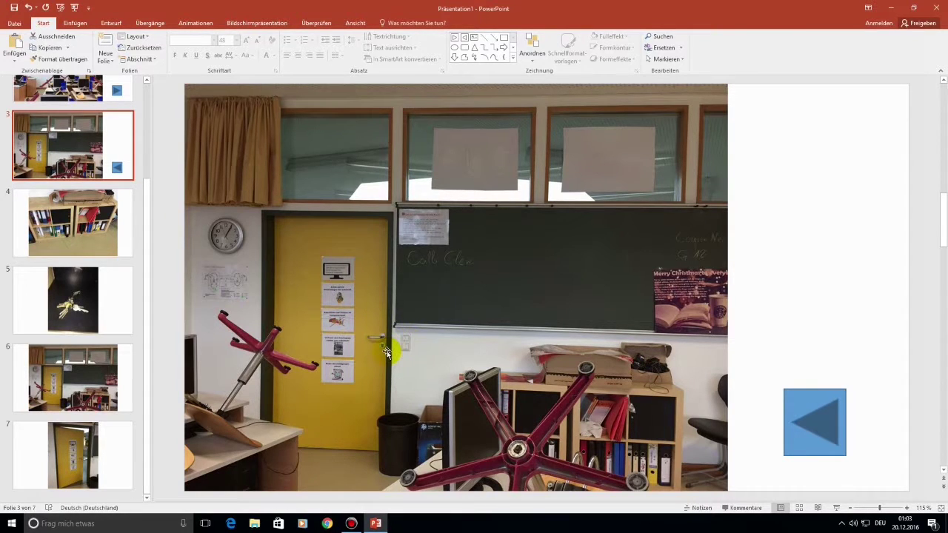
Step: Draw a custom action-button hotspot over the shelf in slide 3's photo
click(113, 442)
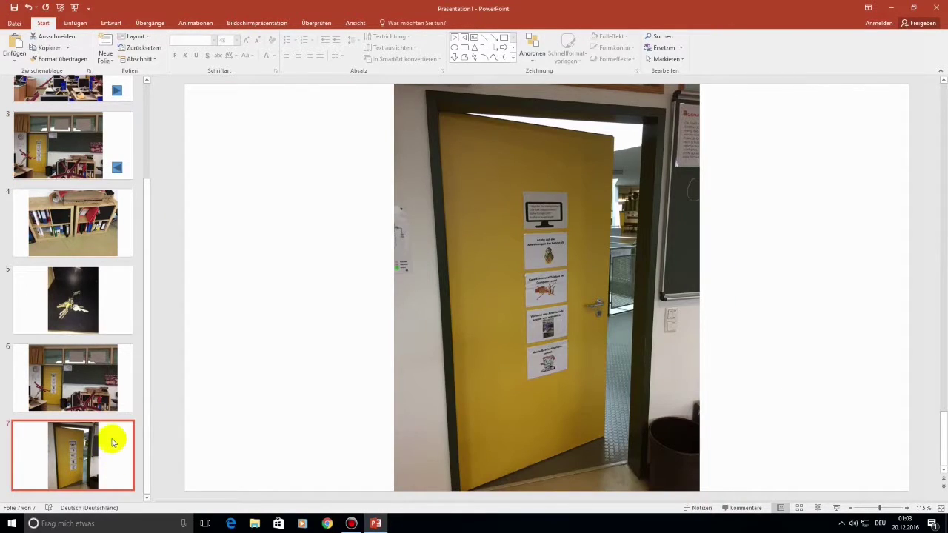
click(59, 142)
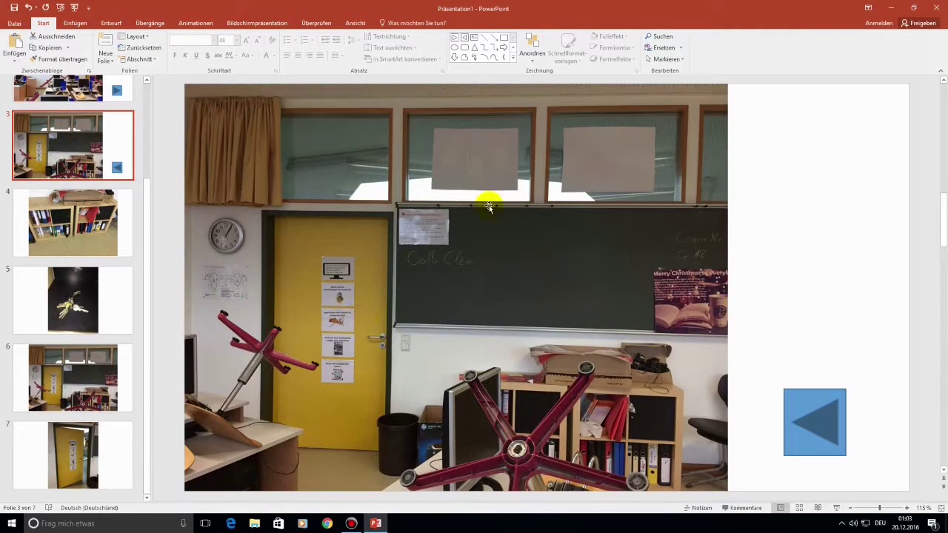
click(73, 230)
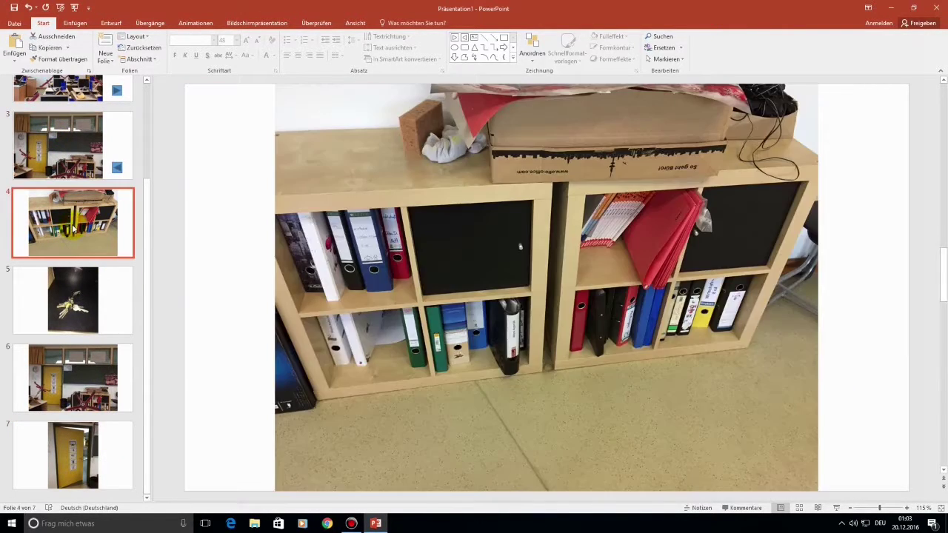
click(74, 148)
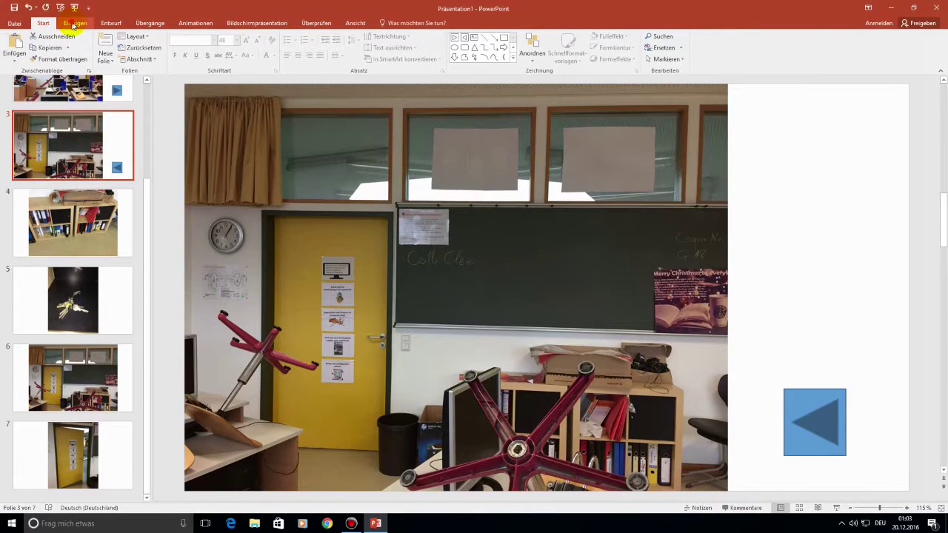
click(73, 23)
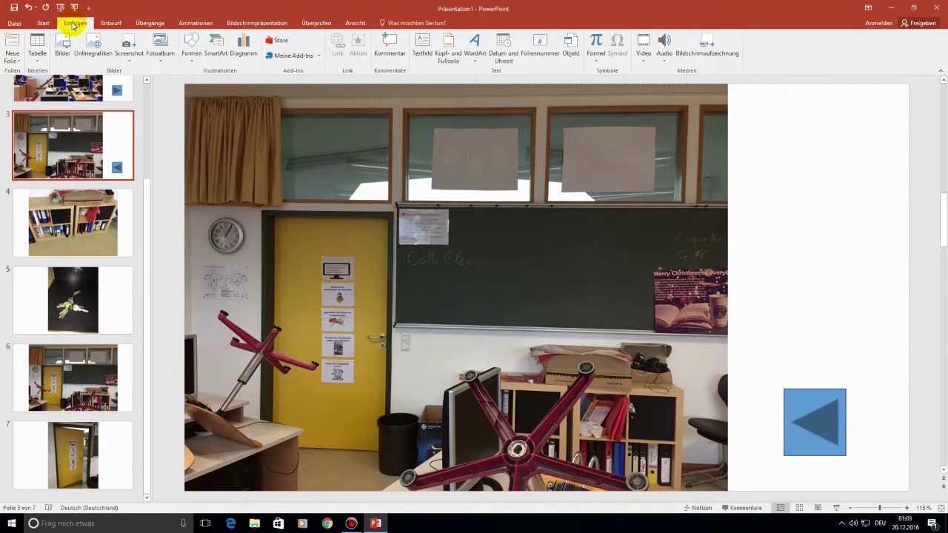
click(190, 60)
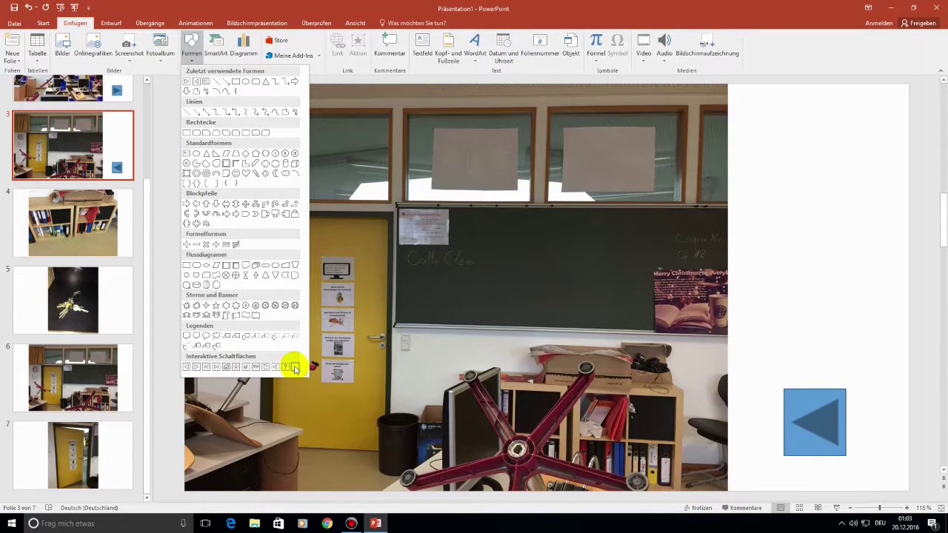
click(294, 367)
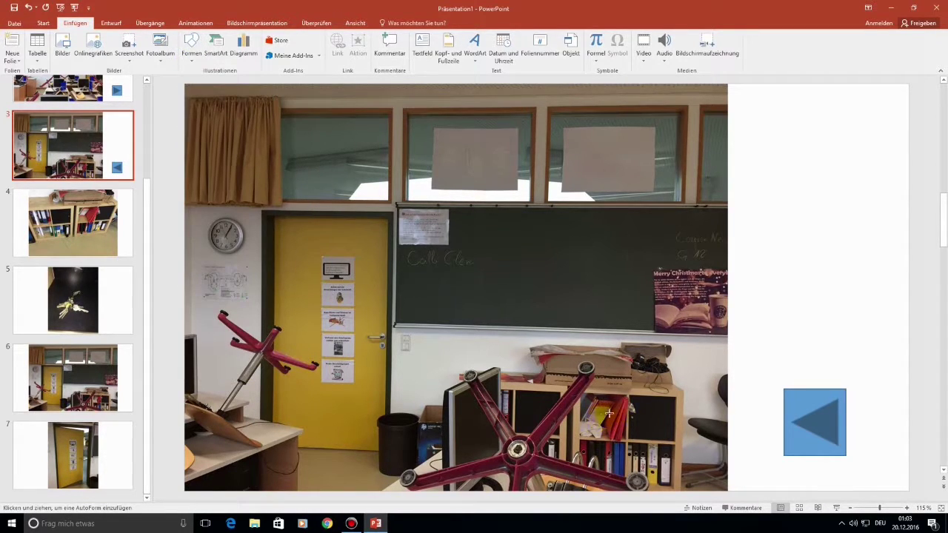
drag(629, 398, 676, 442)
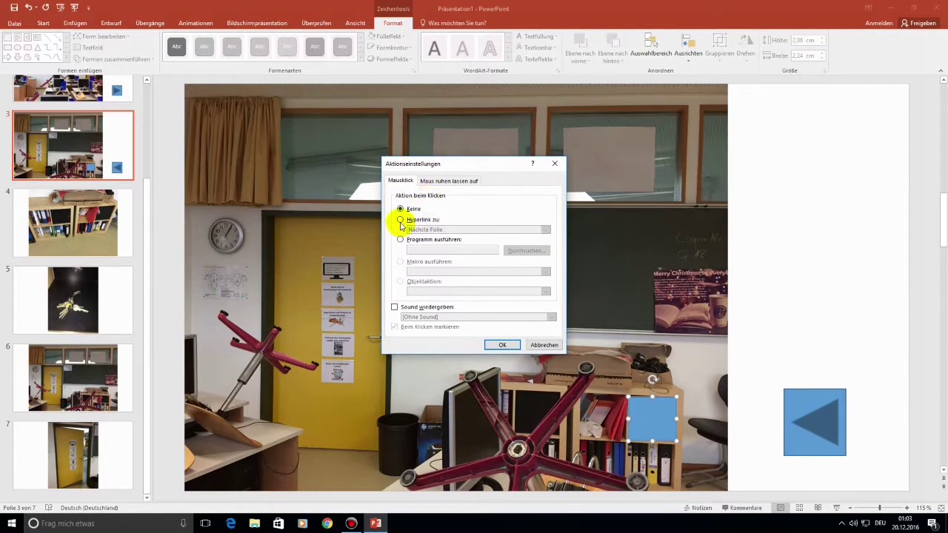
Step: Set the shelf hotspot's hyperlink to slide 5
click(400, 220)
click(457, 231)
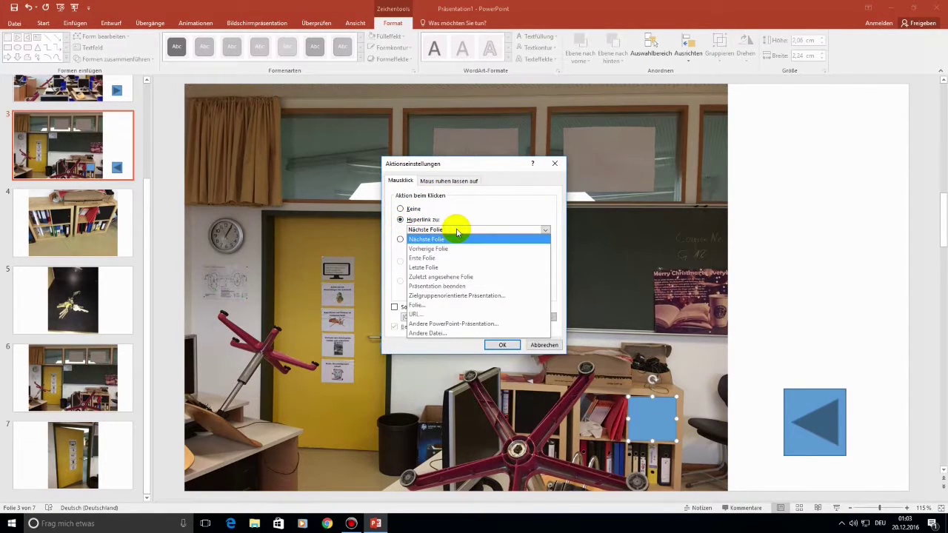
click(419, 305)
click(373, 240)
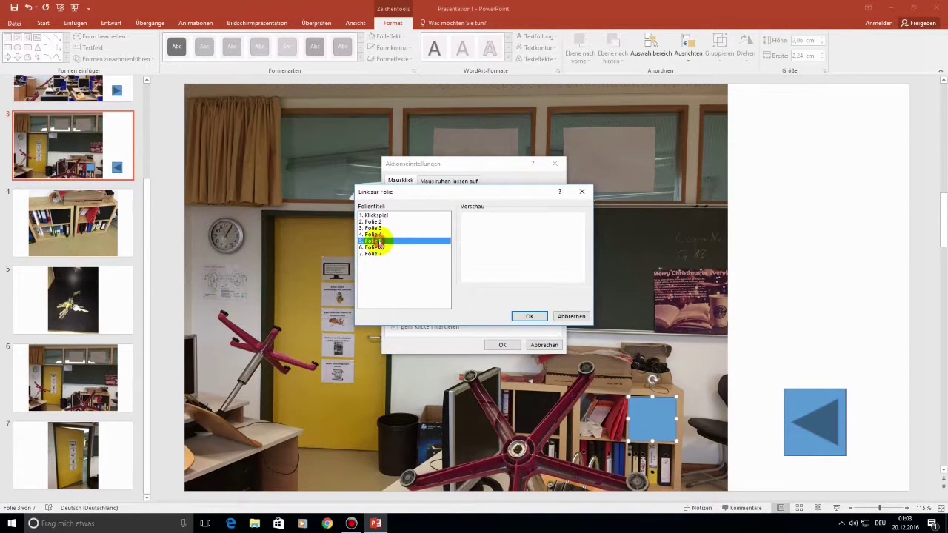
click(530, 315)
click(505, 344)
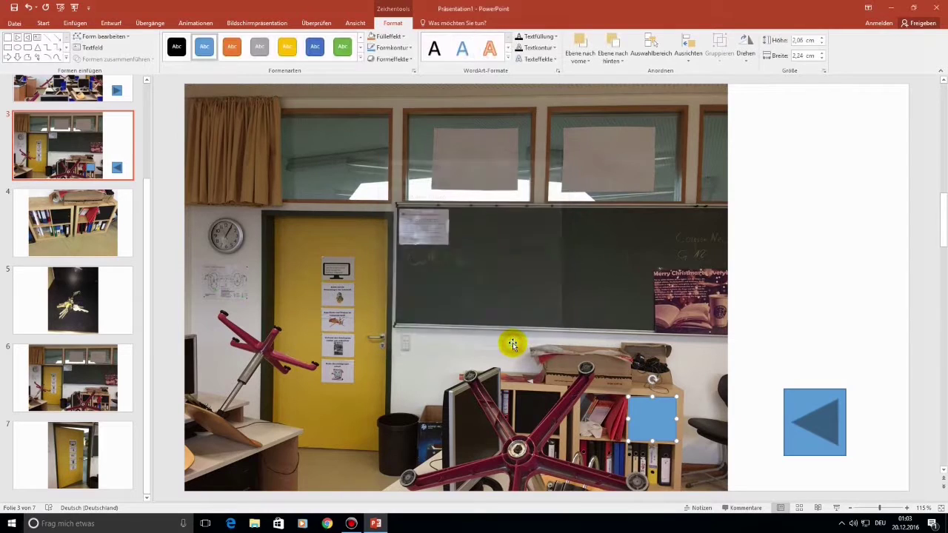
click(661, 420)
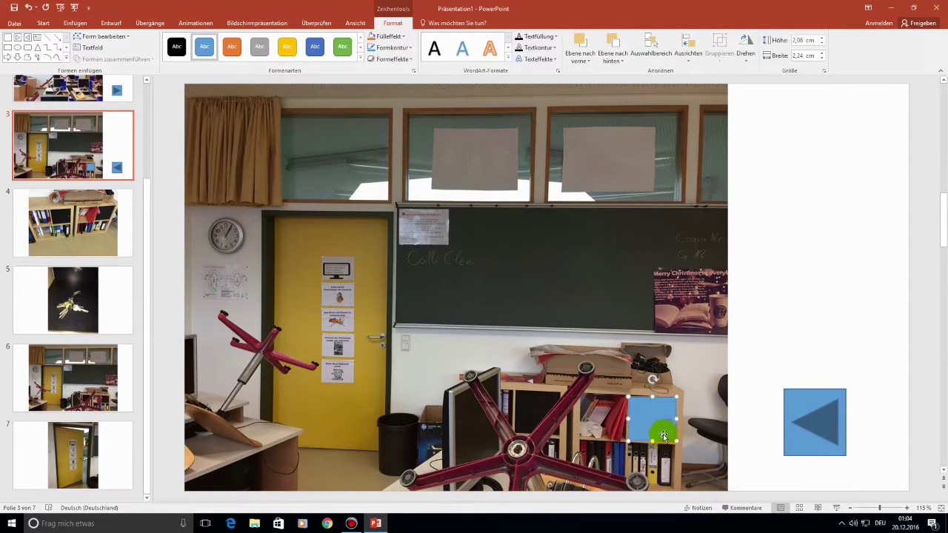
Step: Set the shelf hotspot to Keine Füllung and Keine Kontur
click(401, 38)
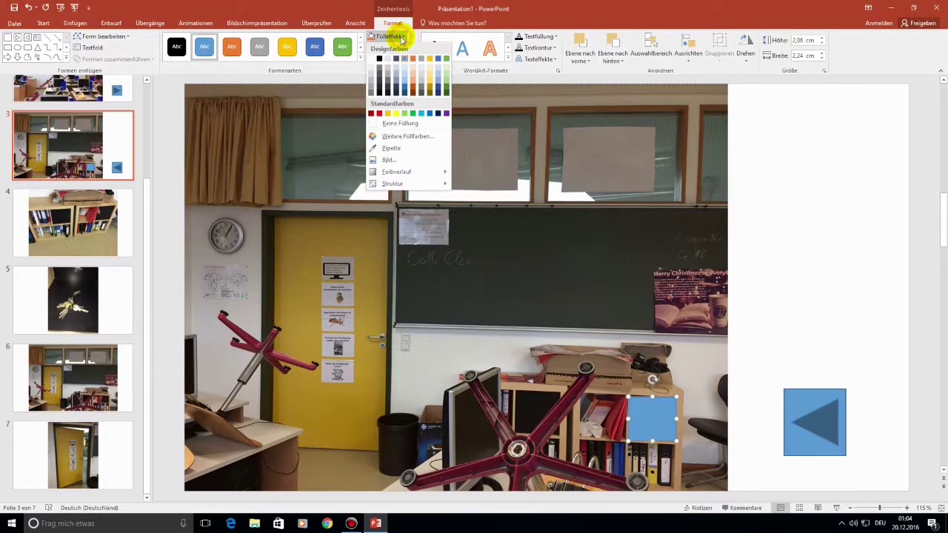
click(393, 122)
click(694, 413)
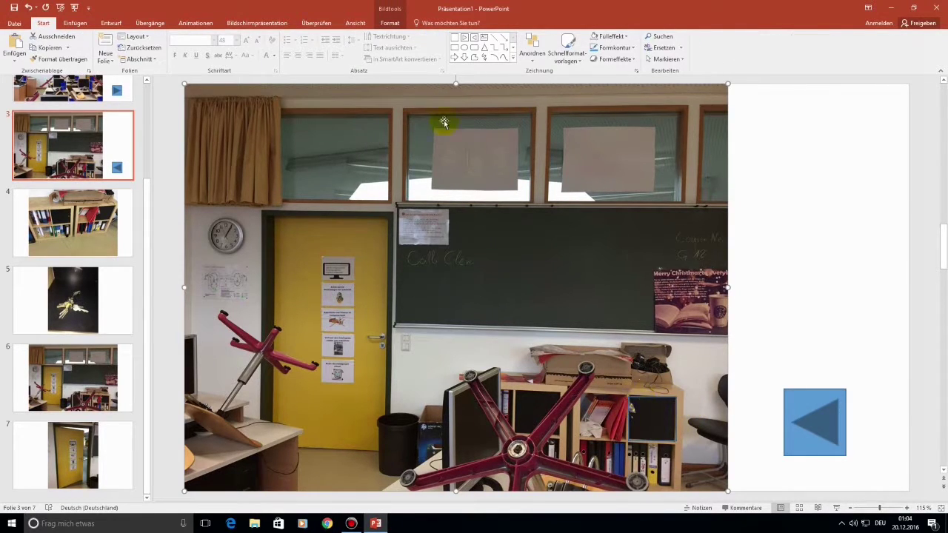
click(669, 401)
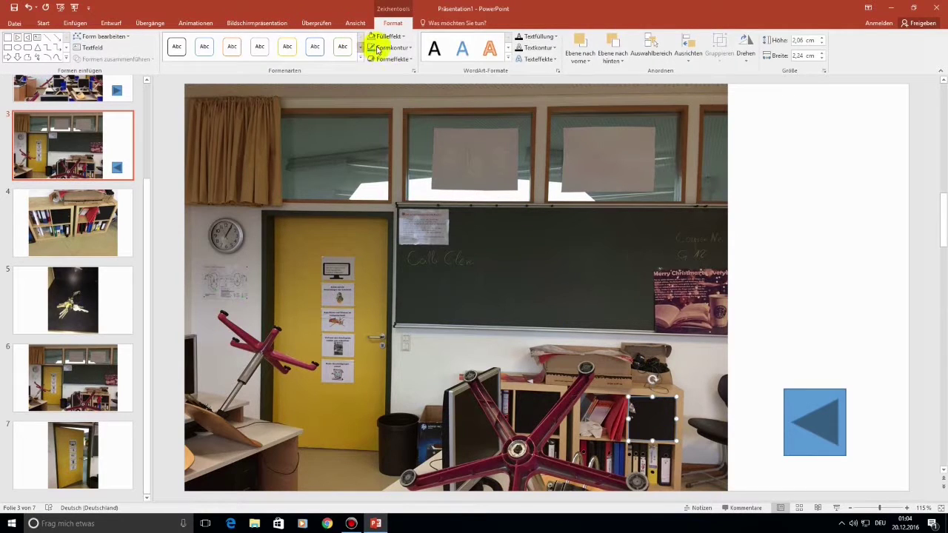
click(390, 49)
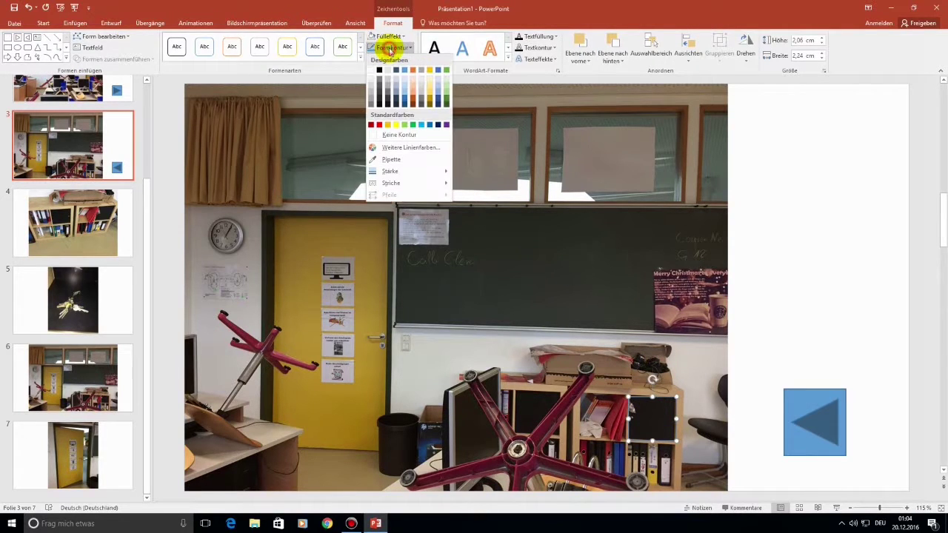
click(381, 136)
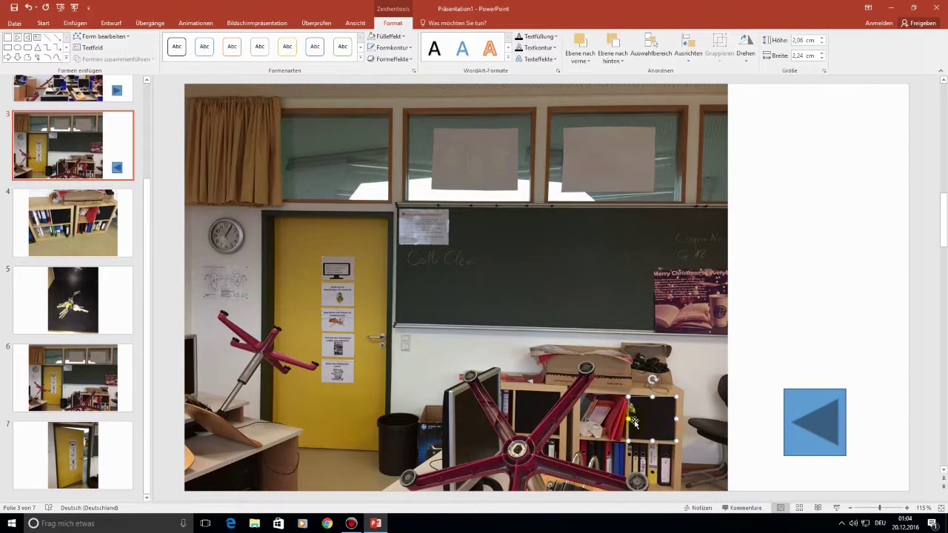
Step: Draw a no-fill rectangle hotspot over the keys on slide 5
click(88, 298)
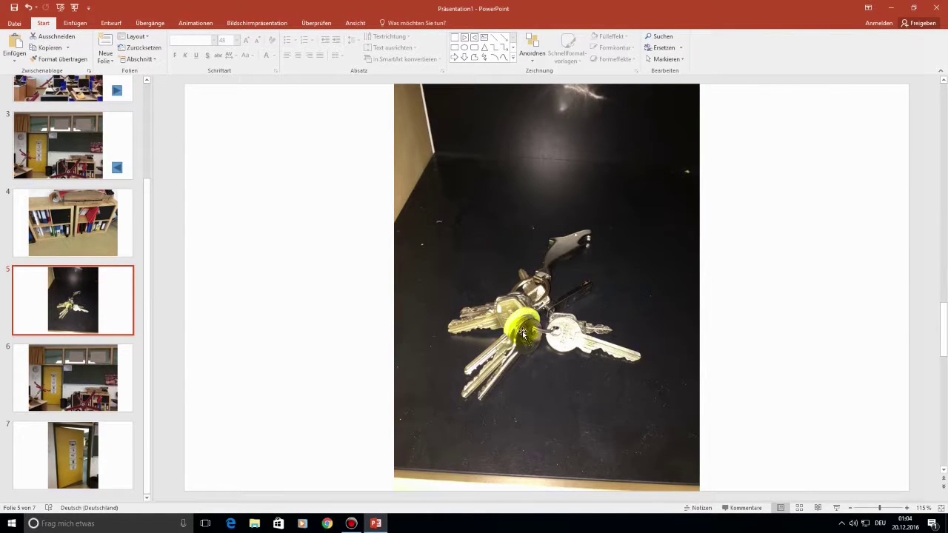
click(75, 23)
click(189, 46)
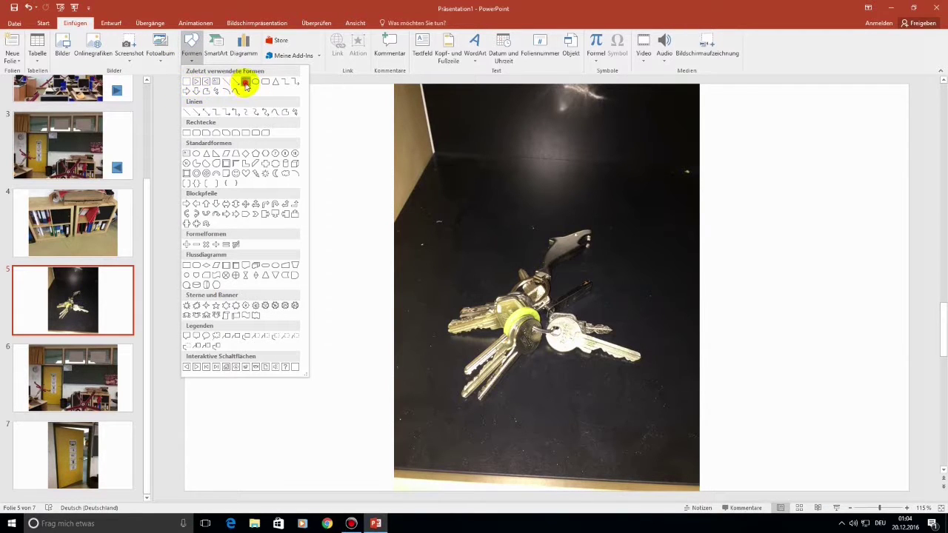
click(243, 82)
mouse_move(515, 276)
mouse_down()
mouse_move(569, 373)
mouse_move(598, 371)
mouse_up()
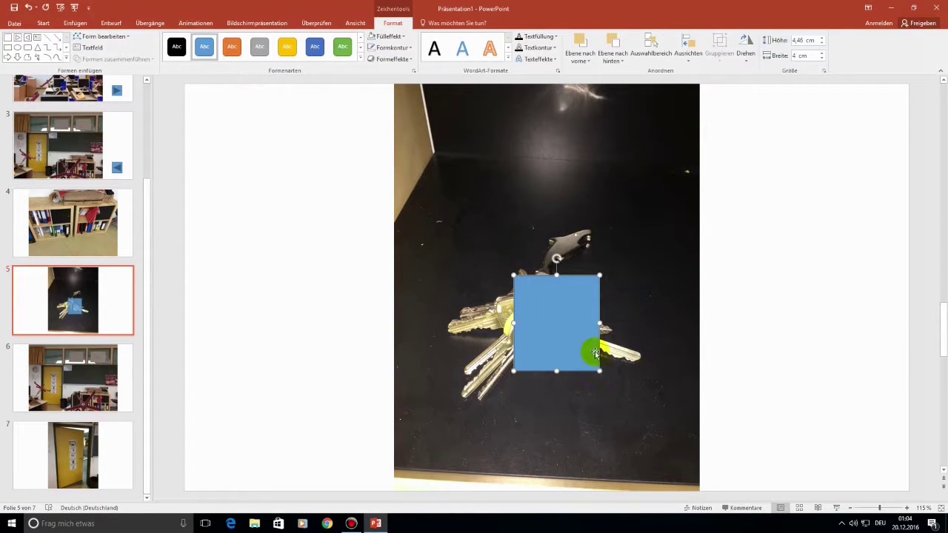
click(371, 38)
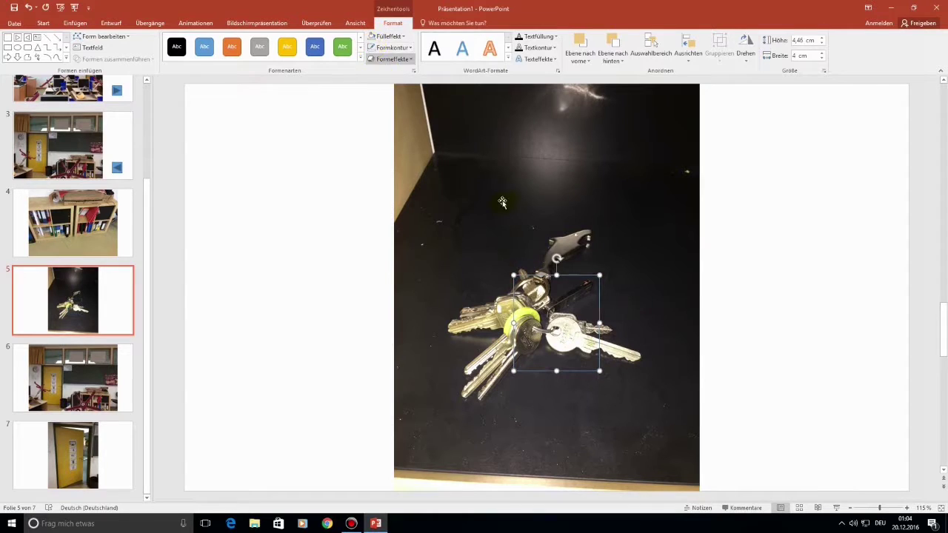
Step: Give the key hotspot an action linking to slide 6, then open slide 6
click(75, 23)
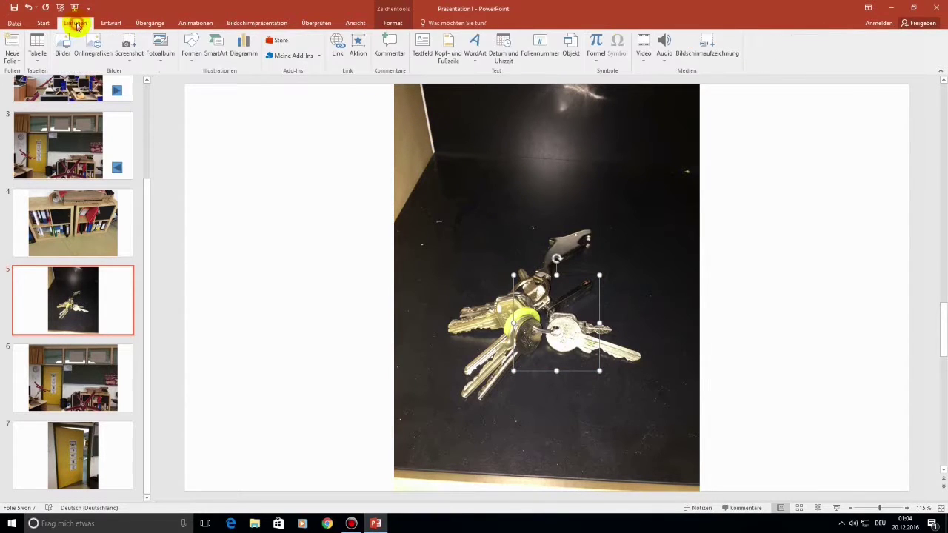
click(356, 52)
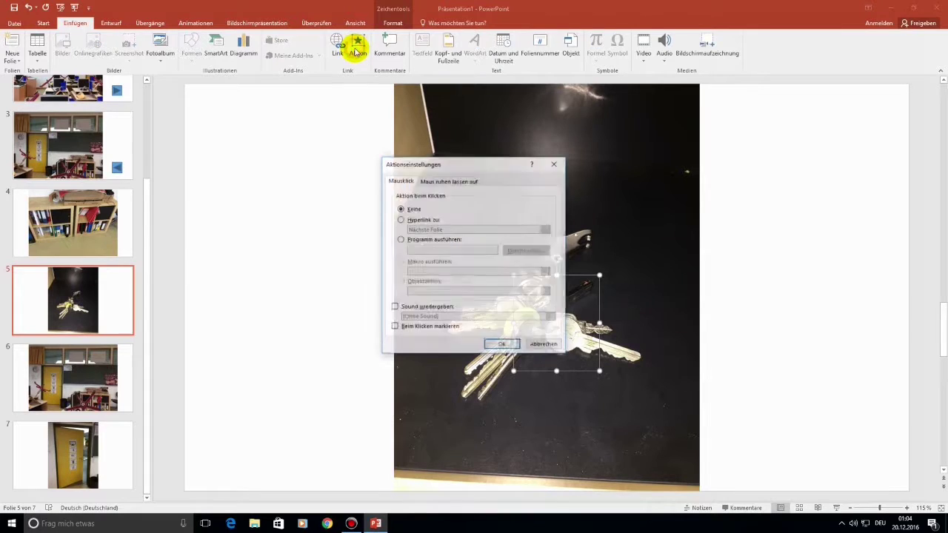
click(400, 219)
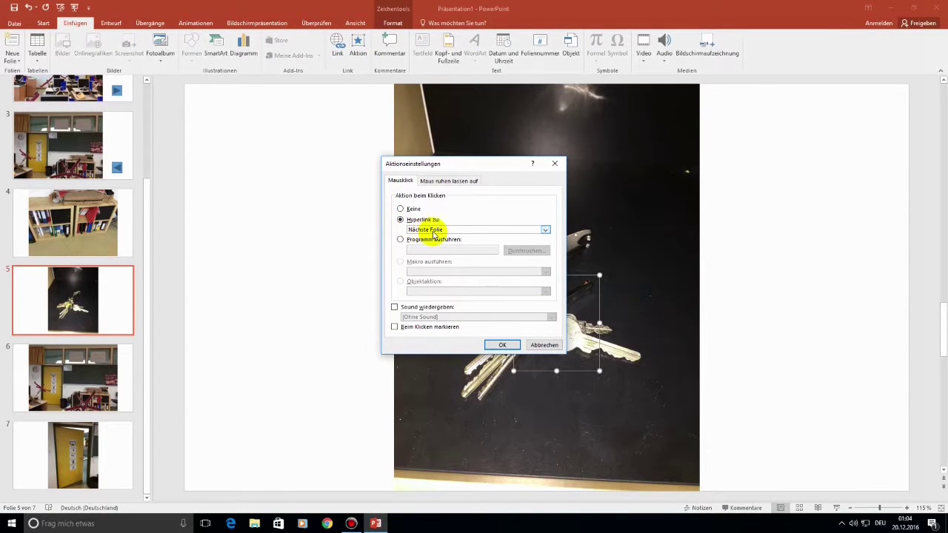
click(434, 231)
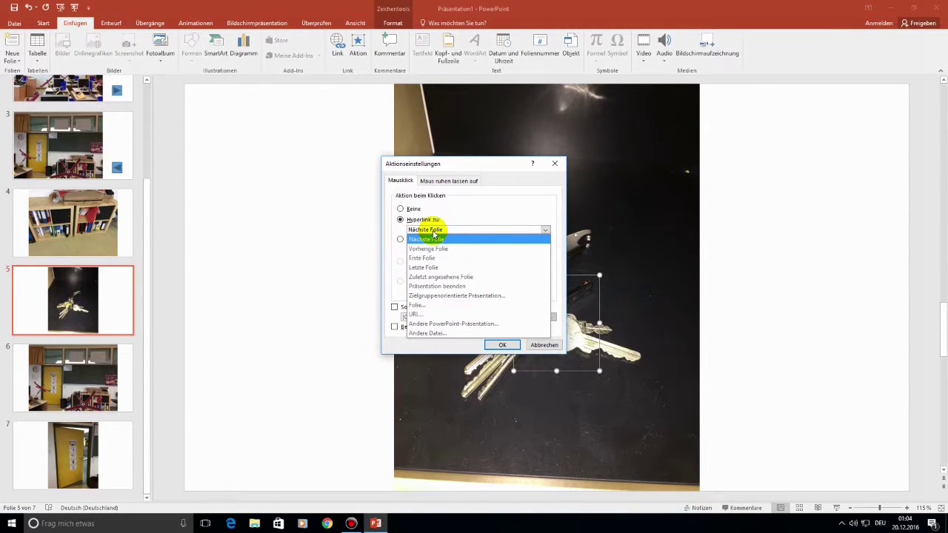
click(419, 305)
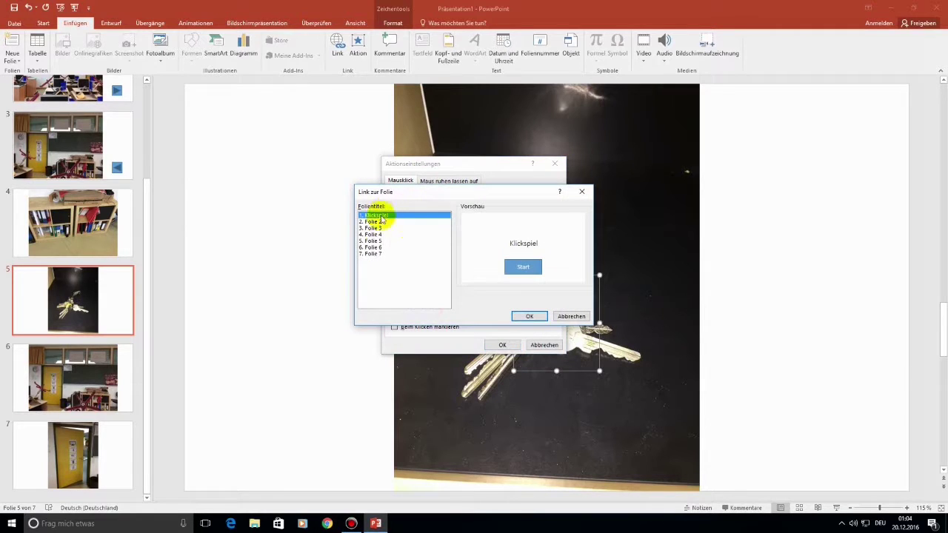
click(374, 246)
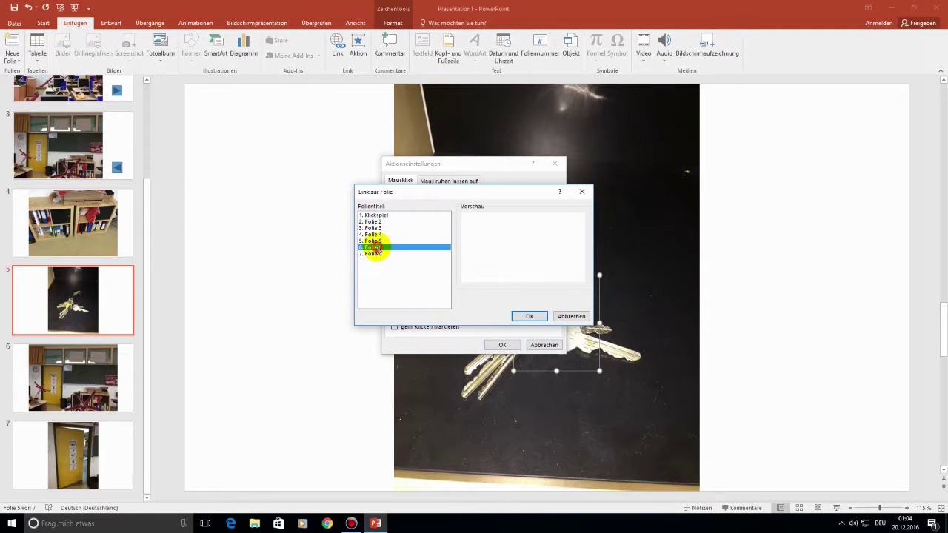
click(525, 318)
click(511, 344)
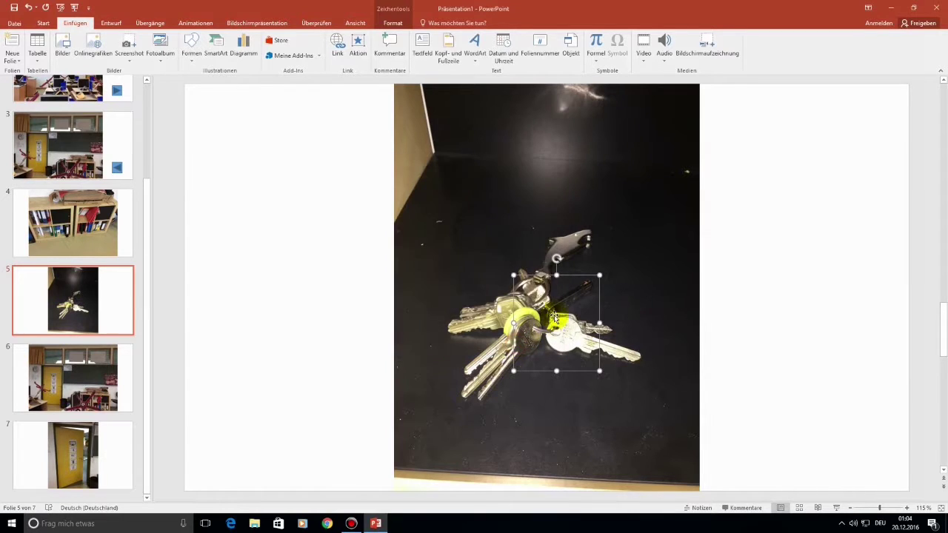
click(92, 385)
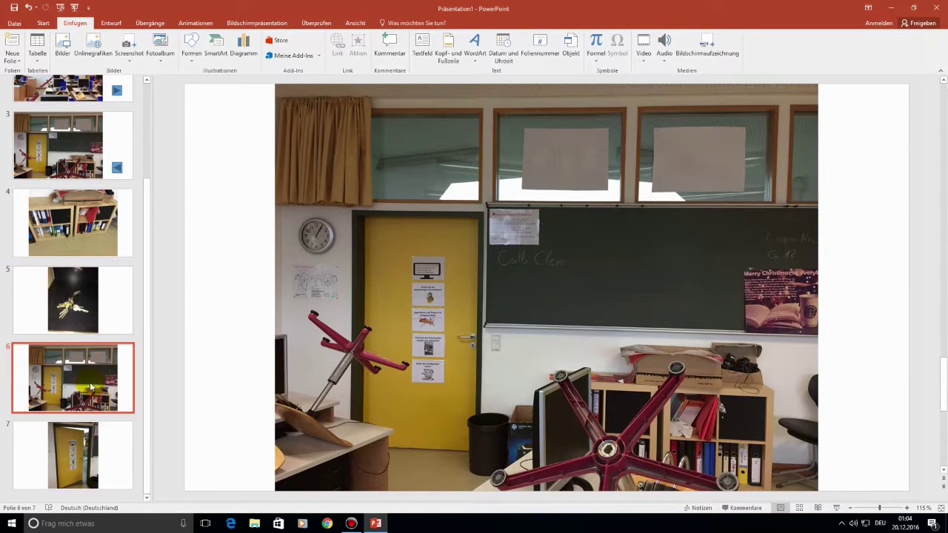
Step: Compare slide 6 with slide 3's classroom photo, ending back on slide 6
scroll(103, 384, up, 3)
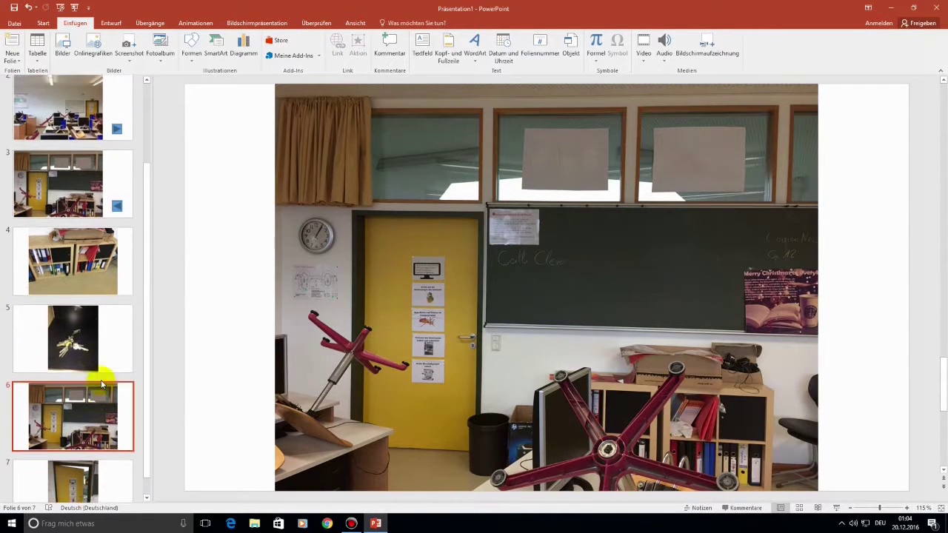
click(69, 230)
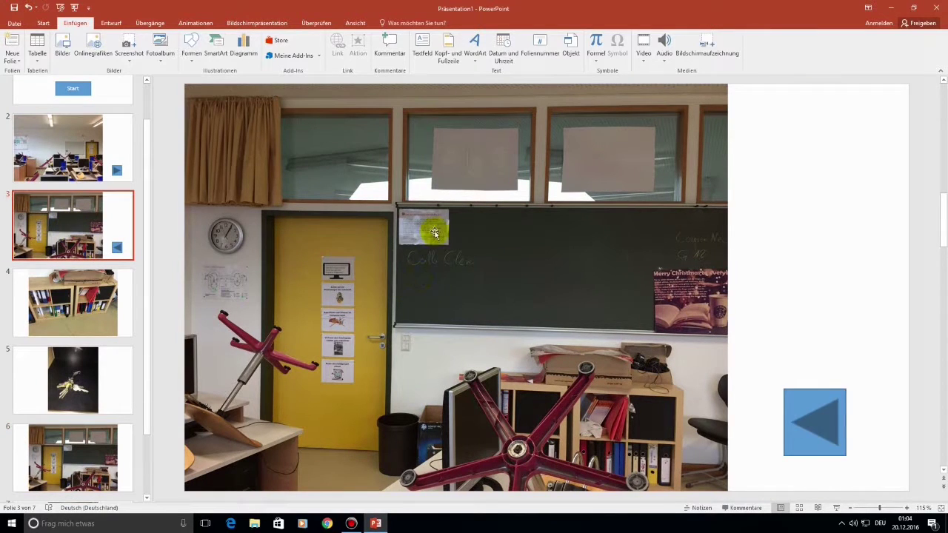
click(105, 444)
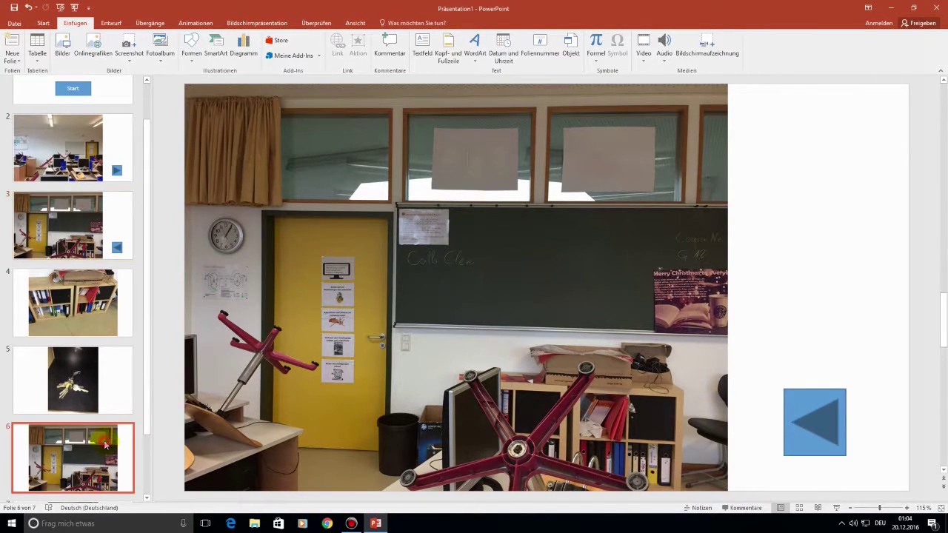
click(101, 207)
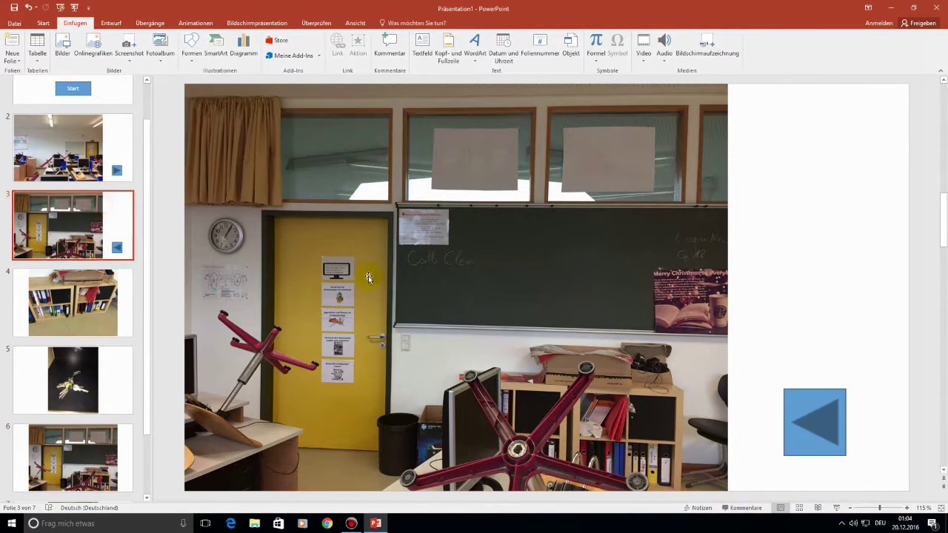
click(75, 453)
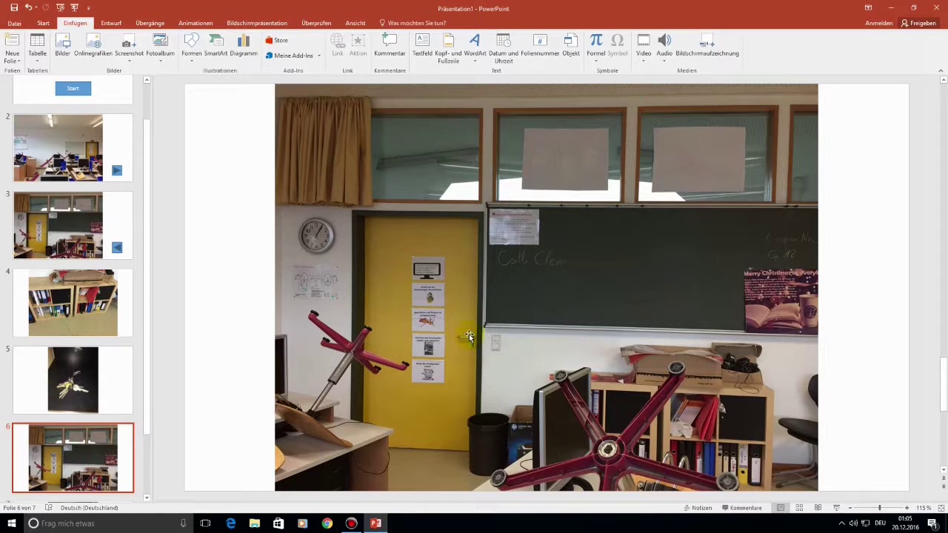
scroll(469, 356, down, 1)
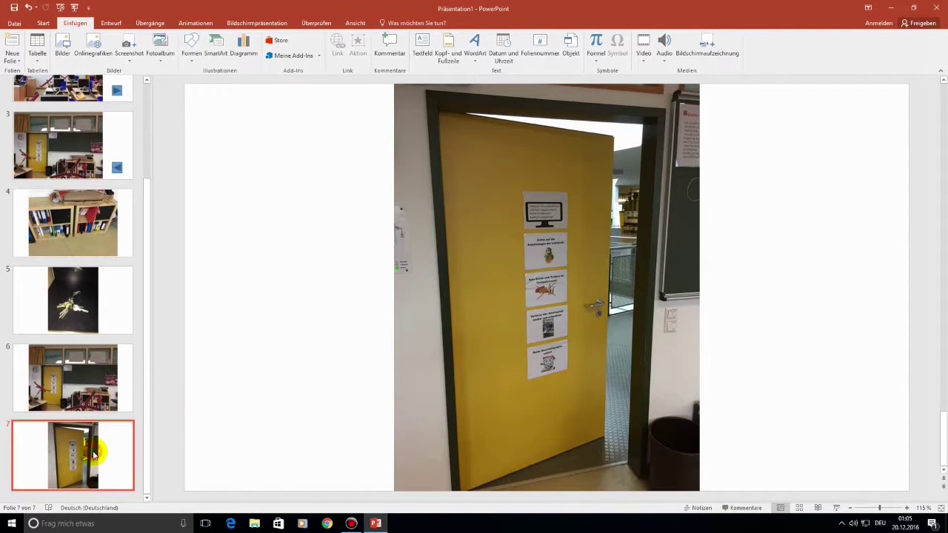
click(95, 361)
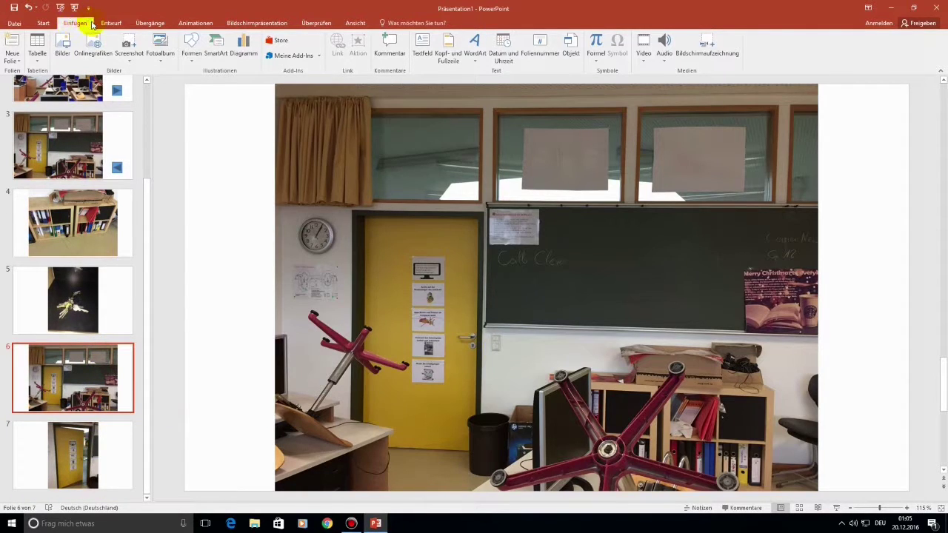
Step: Add a blank action button over slide 6's door handle linking to the next slide, then view slide 7
click(188, 59)
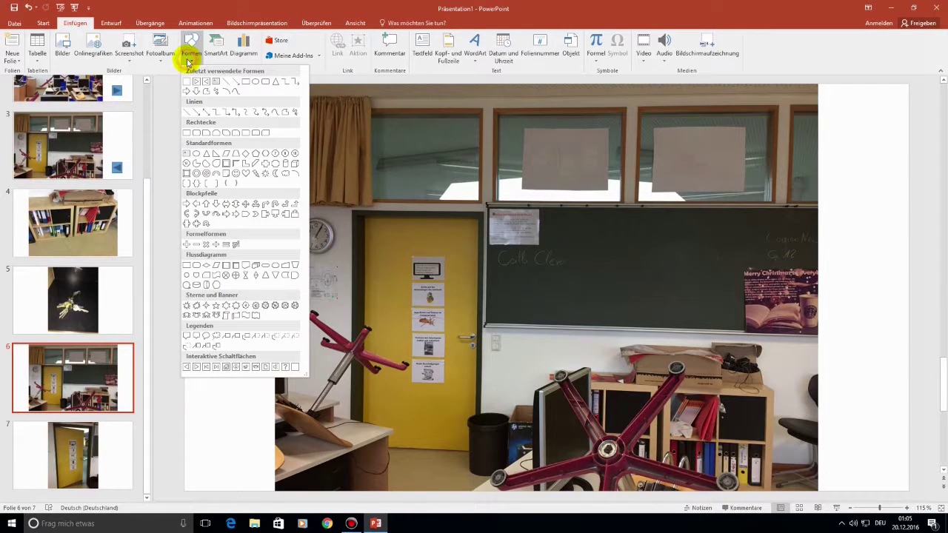
click(294, 367)
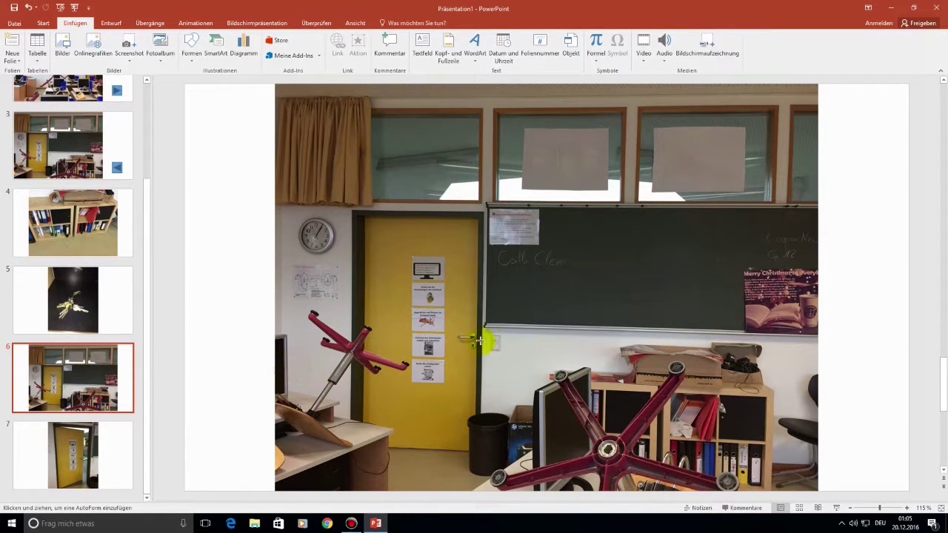
drag(457, 334, 481, 348)
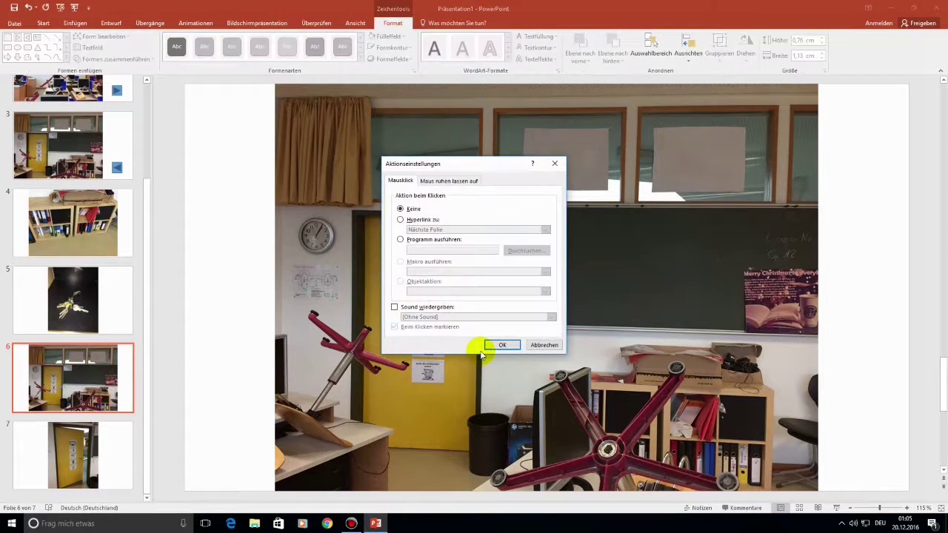
click(400, 220)
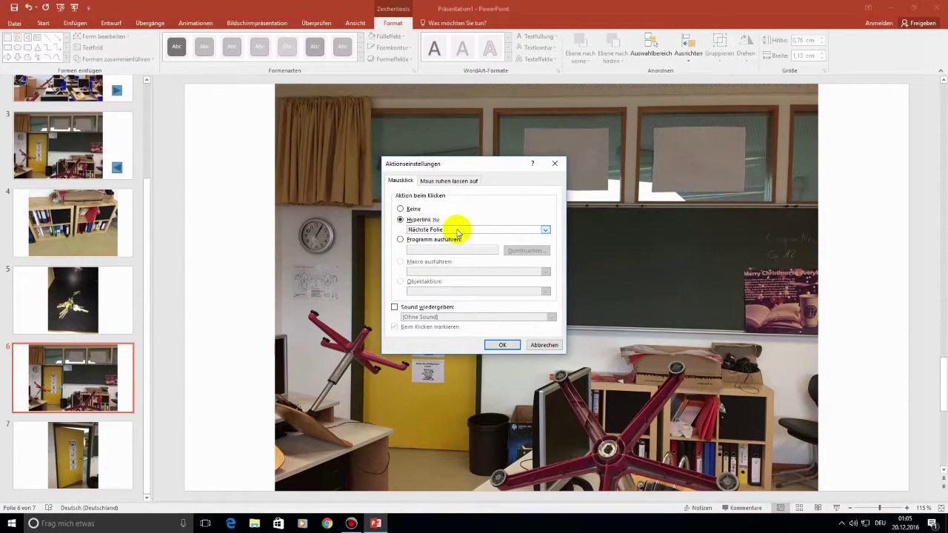
click(502, 345)
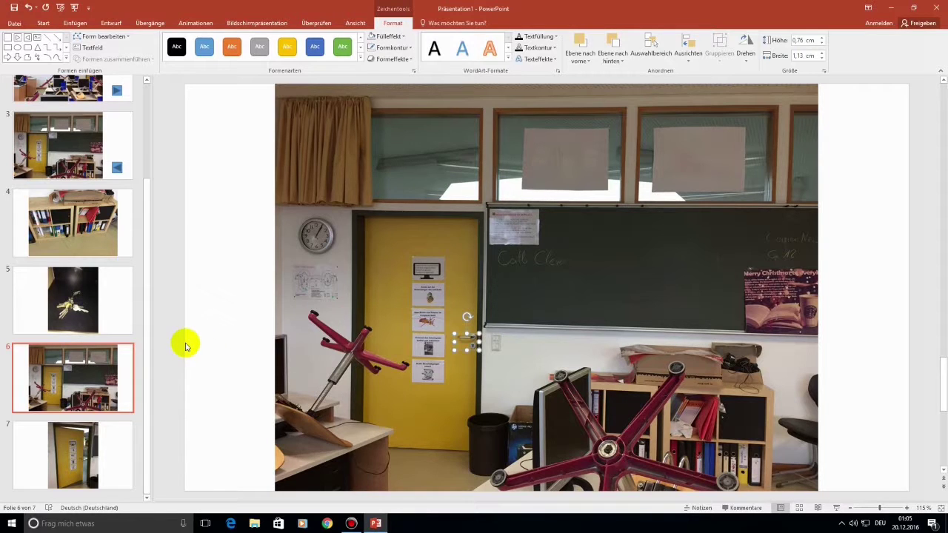
click(109, 465)
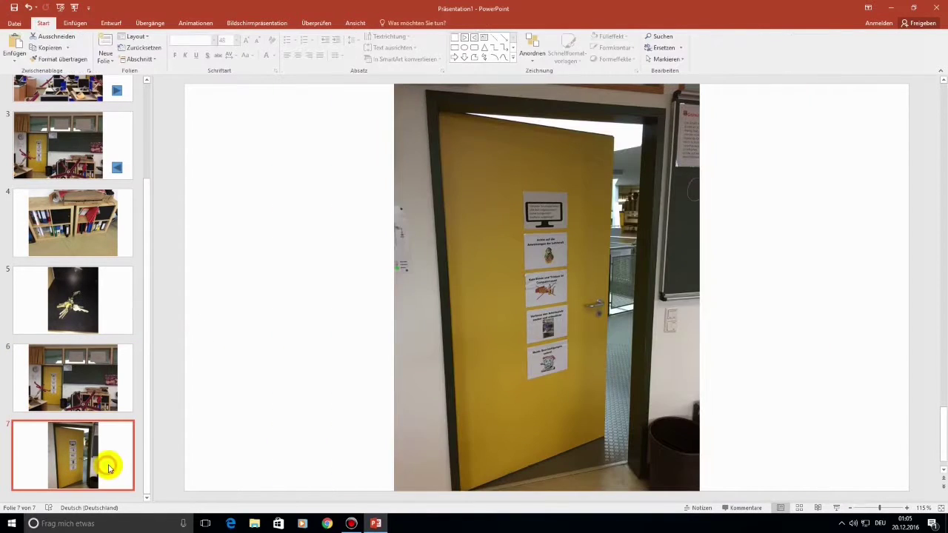
click(60, 8)
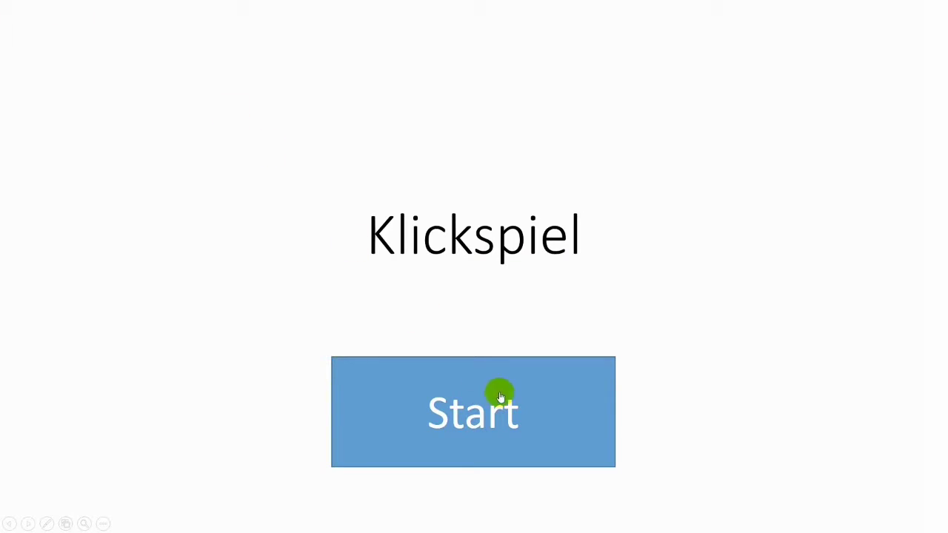
click(501, 399)
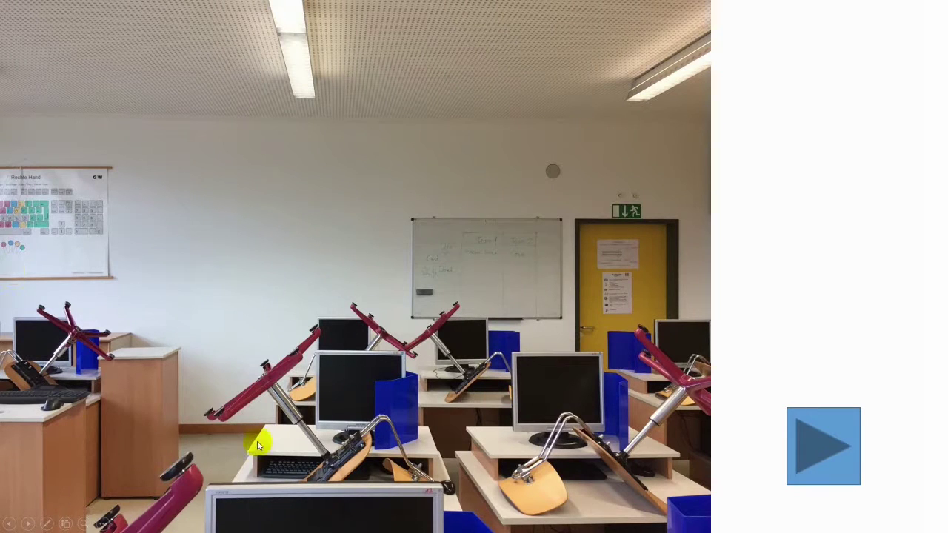
click(836, 437)
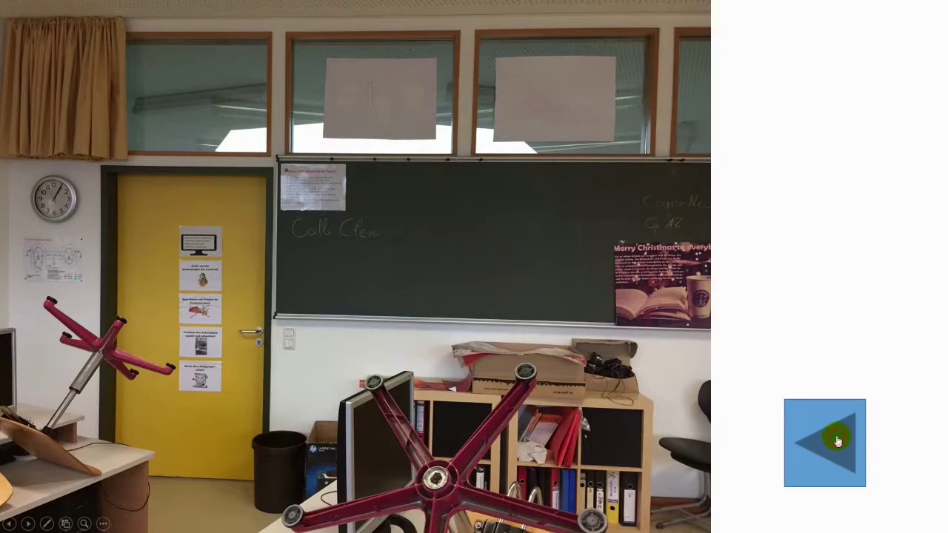
click(823, 450)
click(822, 450)
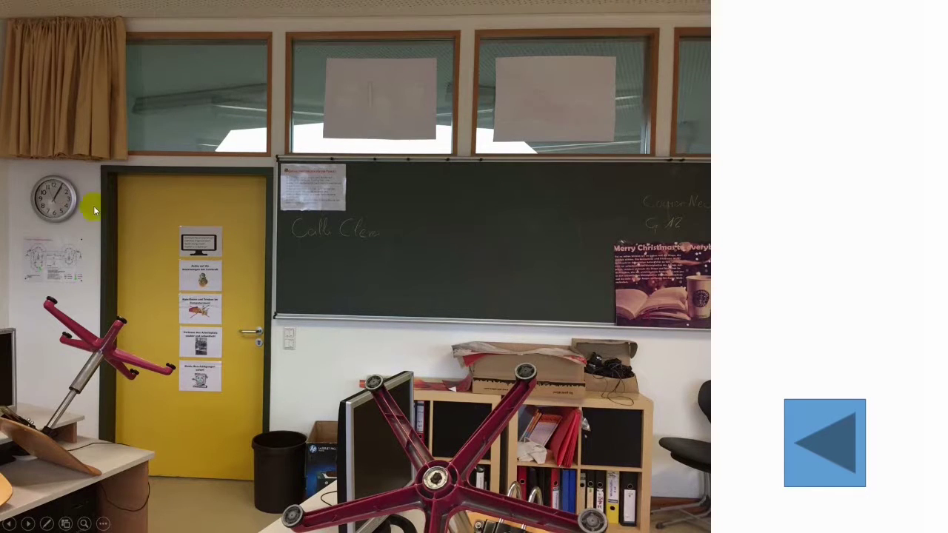
click(615, 447)
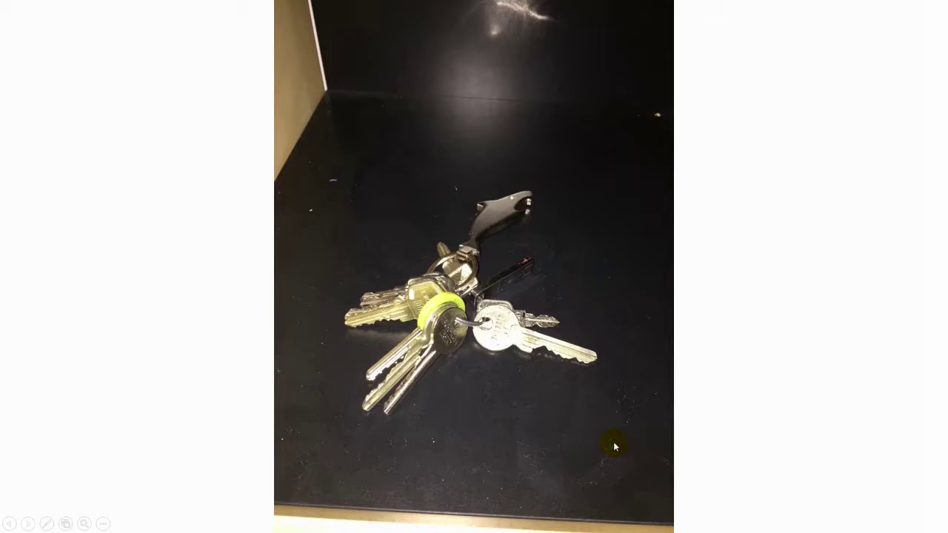
click(467, 291)
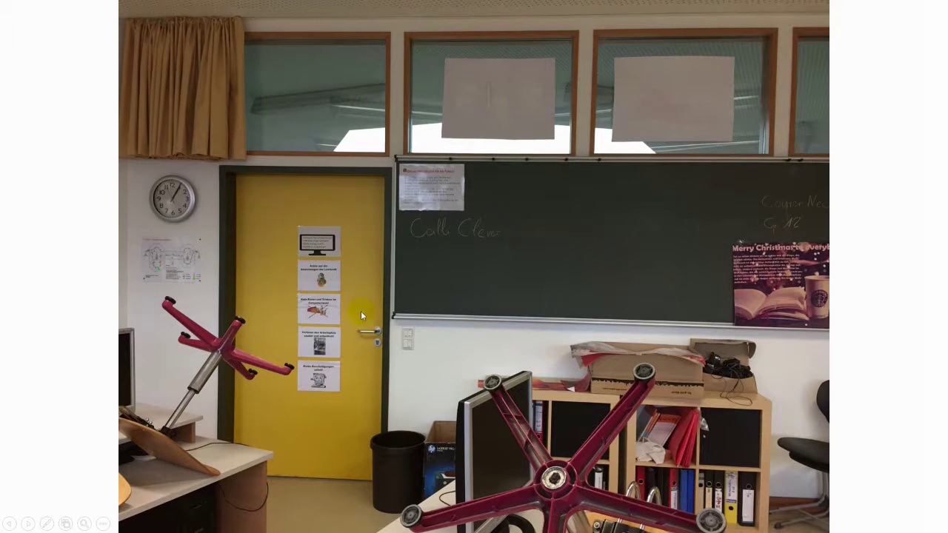
click(374, 342)
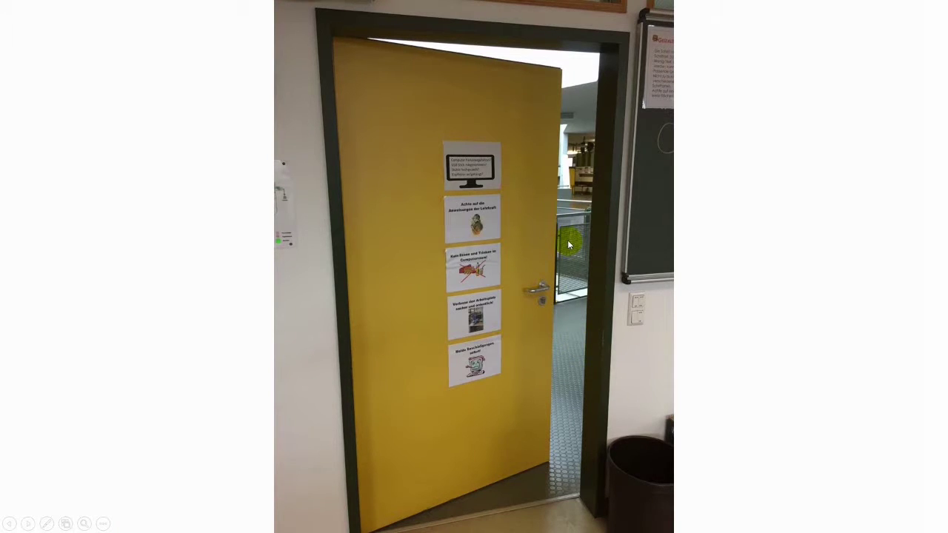
key(Escape)
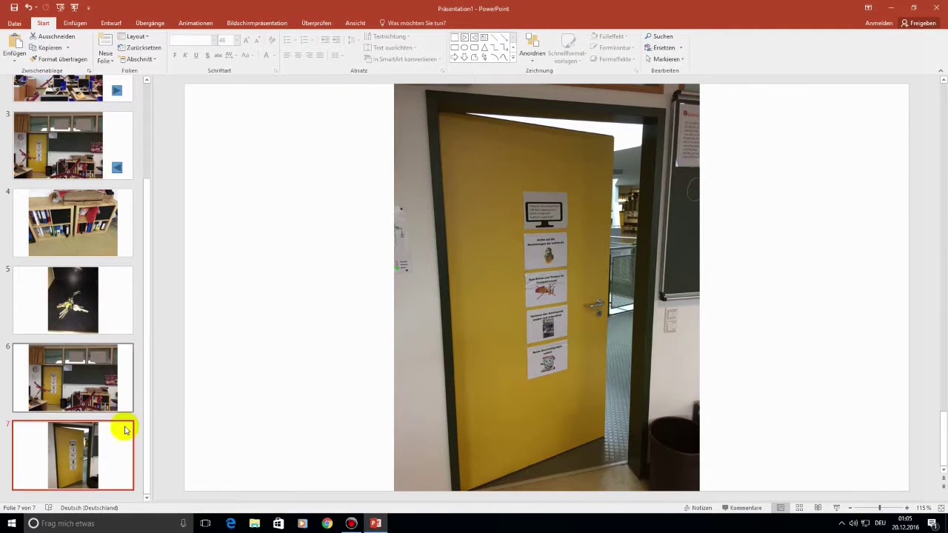
Step: Add blank slide 8 and insert the Klassenzimmer picture onto it
click(105, 57)
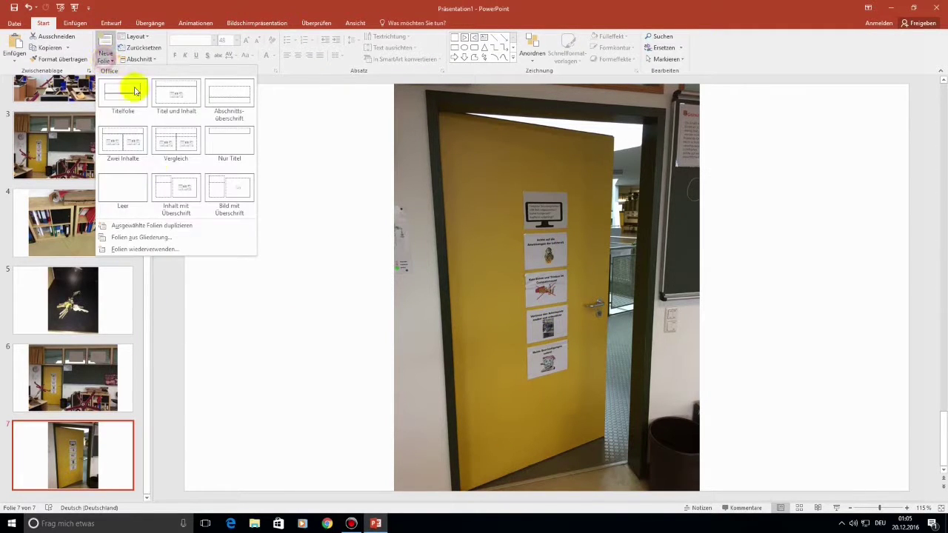
click(121, 190)
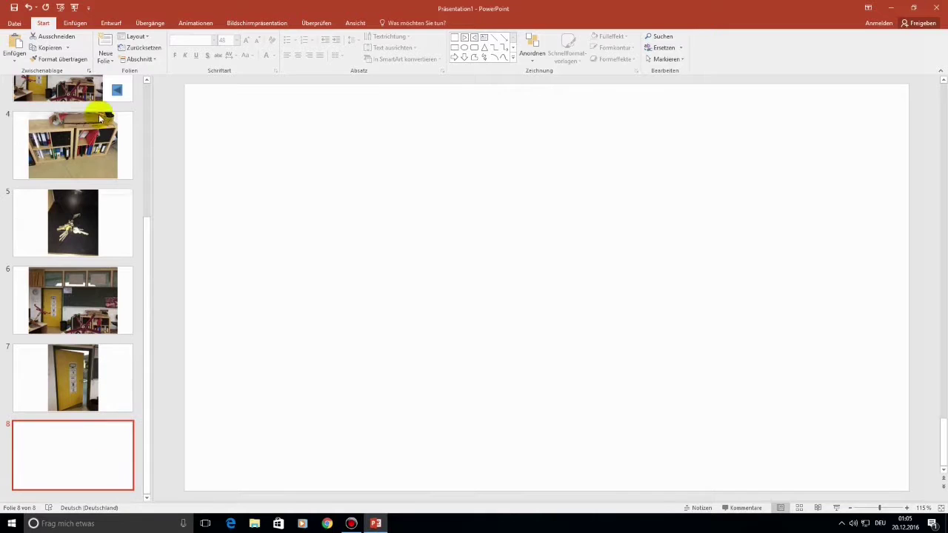
click(75, 24)
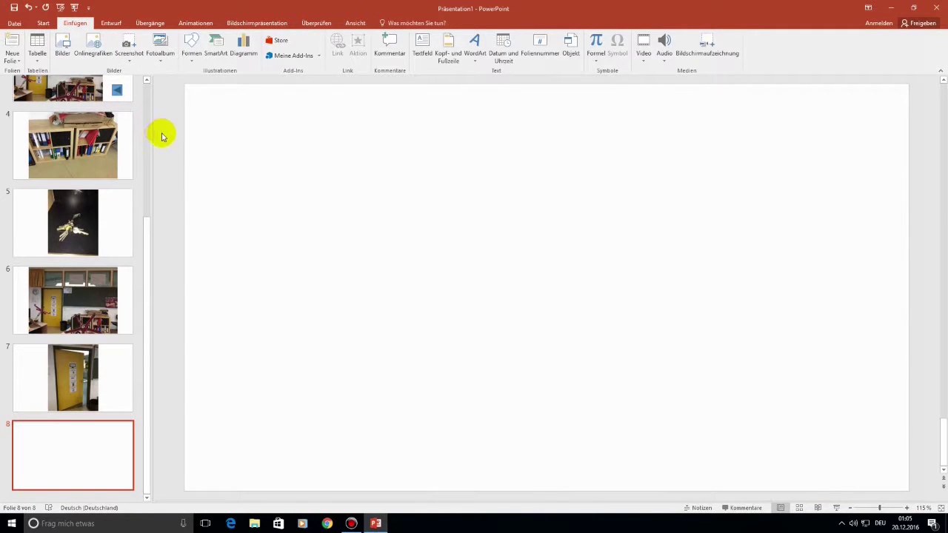
click(62, 46)
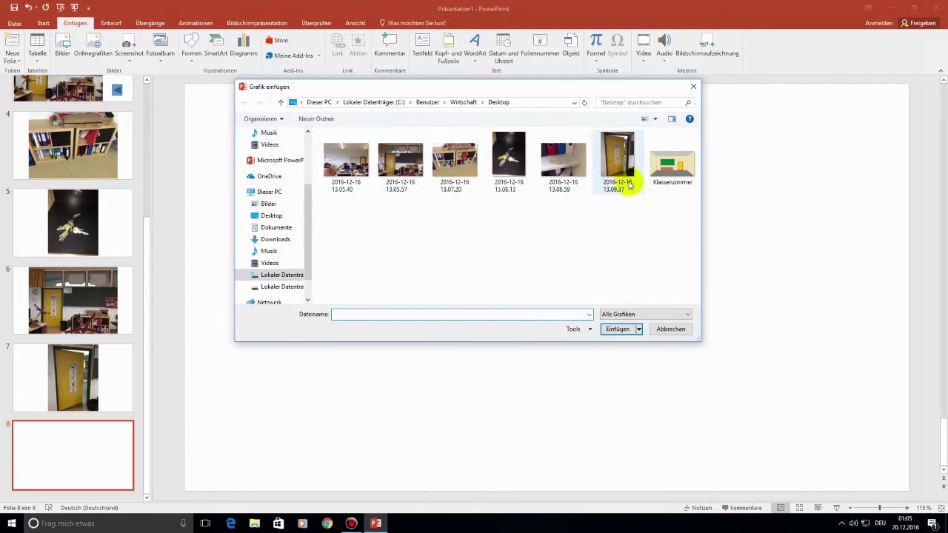
click(672, 166)
click(623, 329)
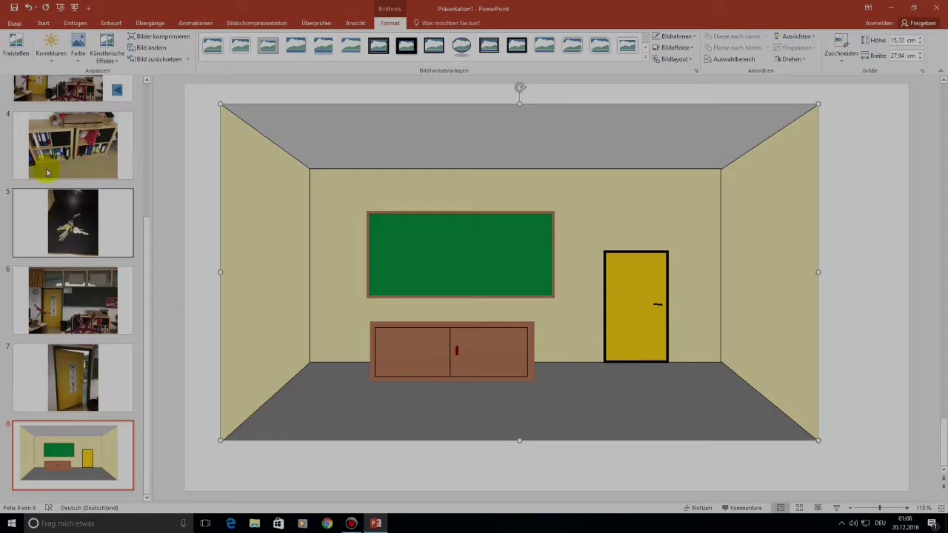
Step: Draw the remaining perspective lines from the back wall to the canvas corners
click(346, 428)
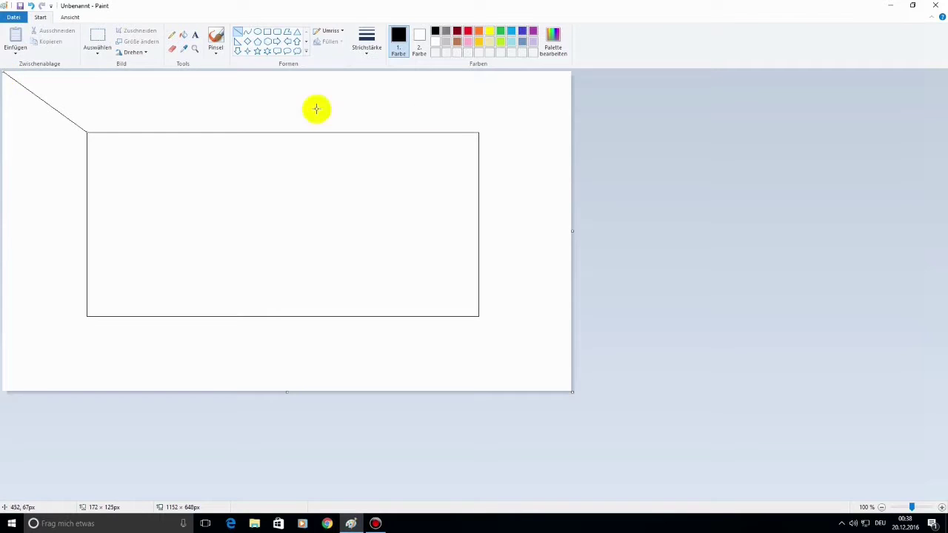
drag(479, 132, 570, 72)
drag(479, 316, 572, 391)
drag(87, 316, 4, 390)
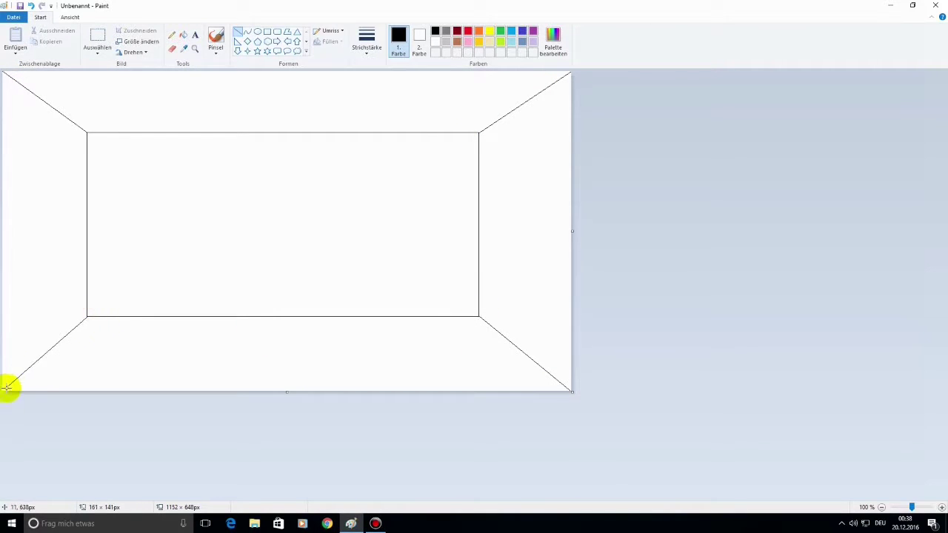
Step: Fill the floor grey, the three walls pale yellow and the ceiling light grey
click(184, 35)
click(446, 31)
click(425, 336)
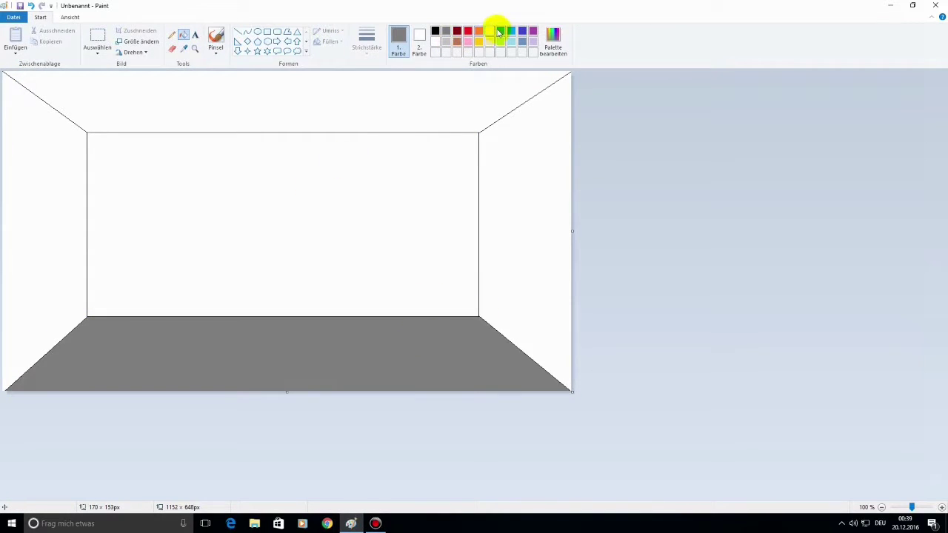
click(489, 42)
click(349, 171)
click(45, 230)
click(526, 153)
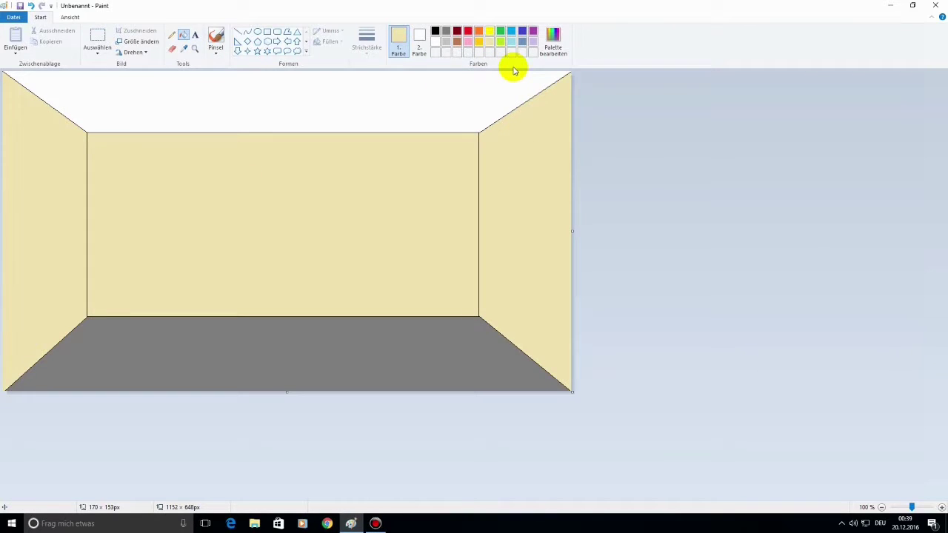
click(445, 41)
click(397, 102)
Step: Add a yellow-filled rectangular door on the back wall
click(266, 32)
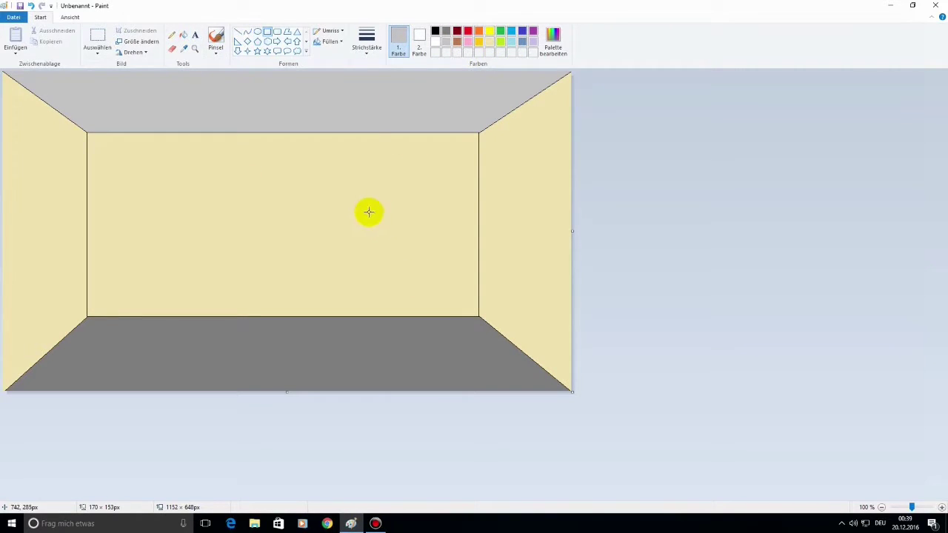
drag(368, 212, 428, 316)
click(489, 31)
click(184, 35)
click(378, 246)
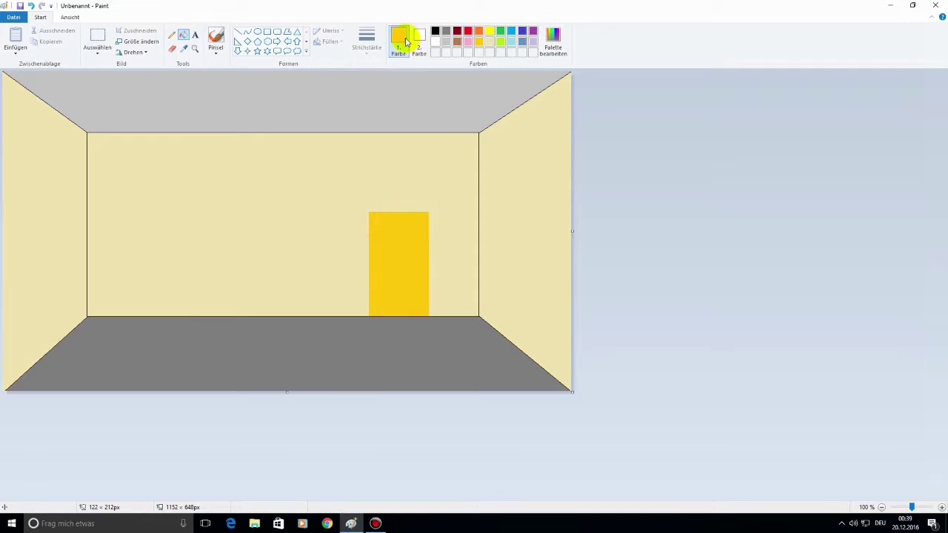
Step: Draw a rectangular board on the back wall and fill it with a custom green
click(267, 32)
drag(143, 174, 318, 254)
click(553, 41)
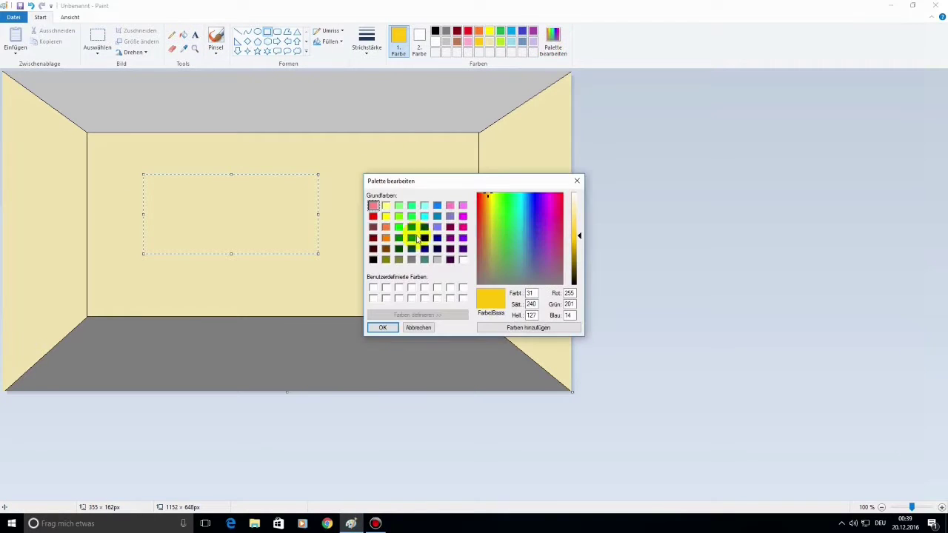
click(416, 235)
click(376, 325)
click(183, 35)
click(198, 239)
Step: Frame the green board with a thick solid brown rectangle outline
click(267, 32)
click(367, 40)
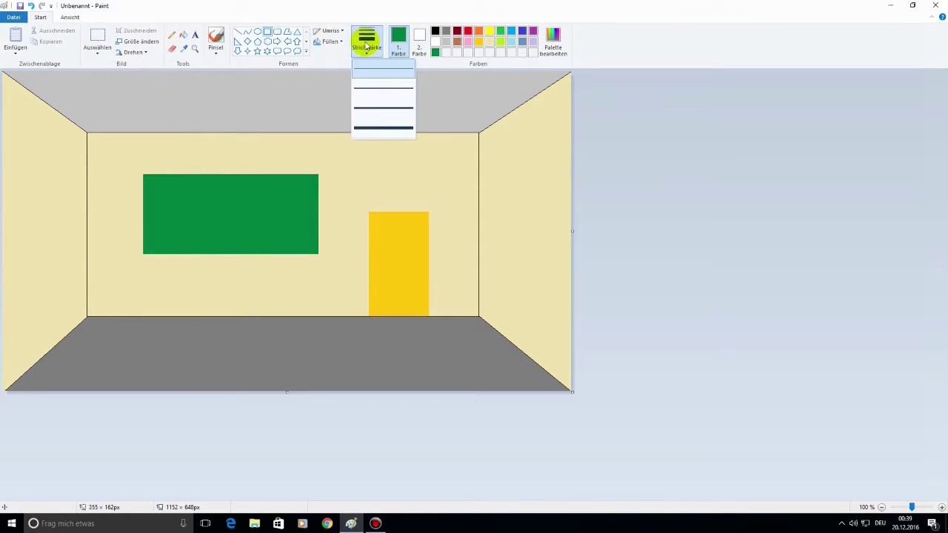
click(383, 99)
click(457, 42)
click(331, 30)
click(341, 55)
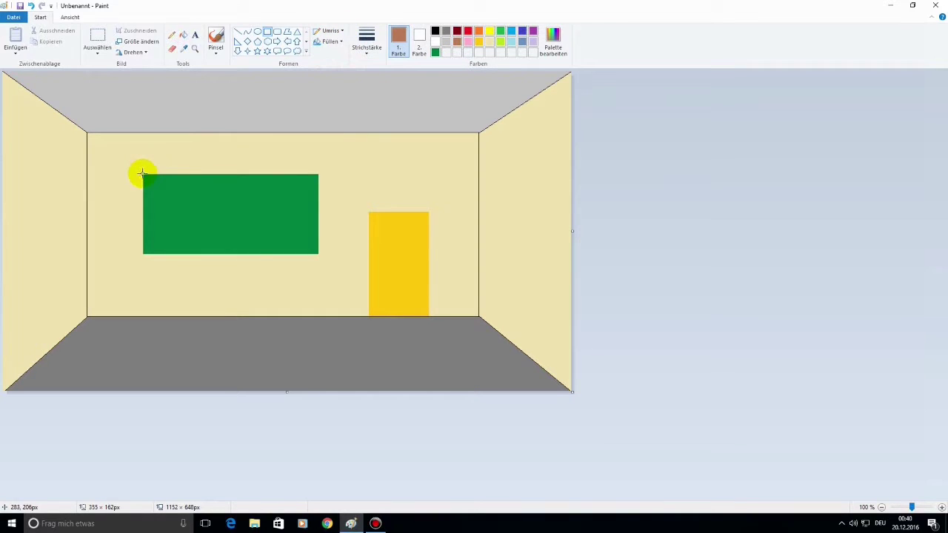
drag(141, 173, 320, 255)
Step: Add a brown-filled cabinet below the board with a black inset rectangle
drag(145, 279, 299, 333)
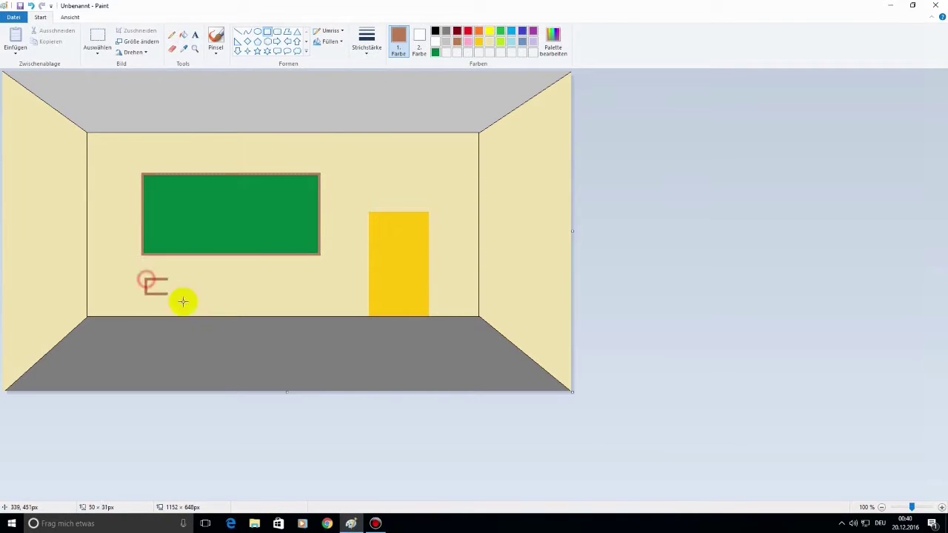
click(183, 34)
click(213, 305)
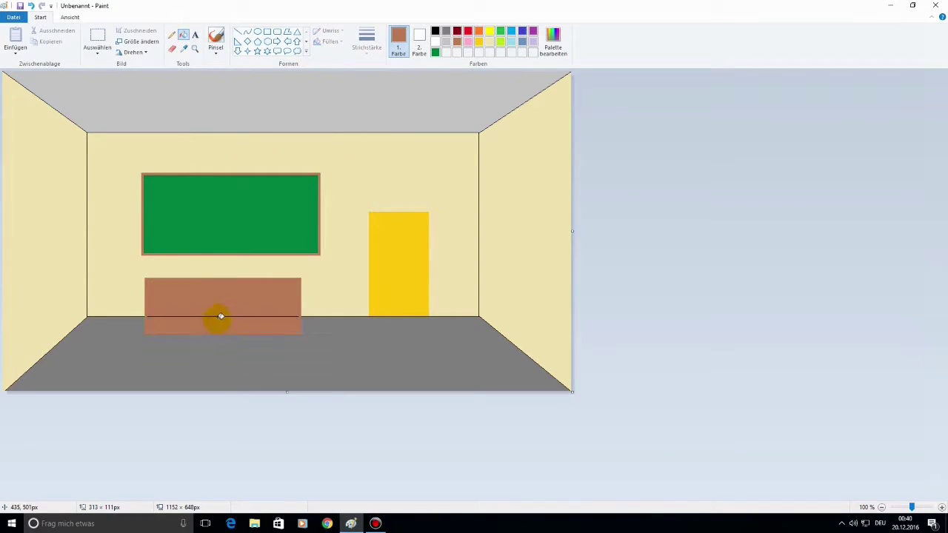
click(220, 316)
click(267, 31)
click(435, 31)
drag(148, 282, 295, 330)
Step: Draw a vertical divider line down the middle of the cabinet
click(366, 37)
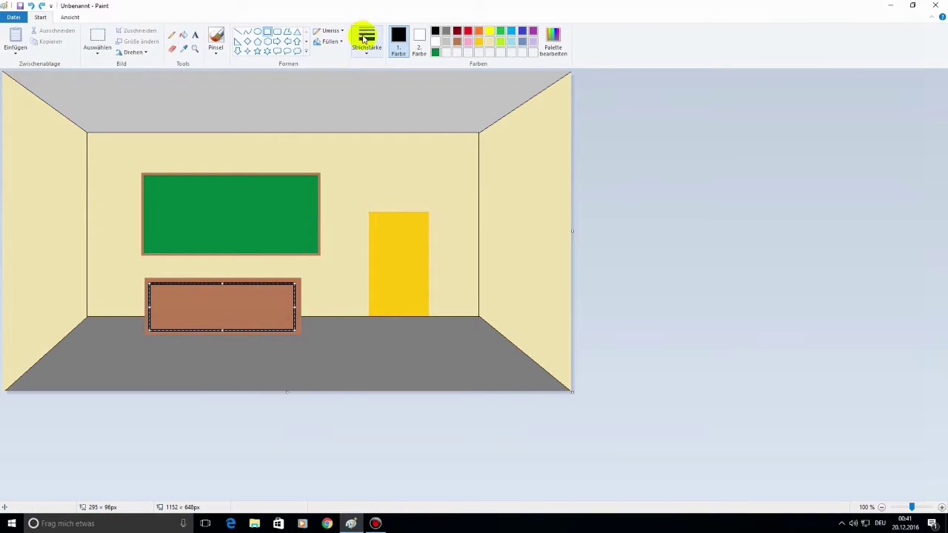
click(366, 74)
click(237, 32)
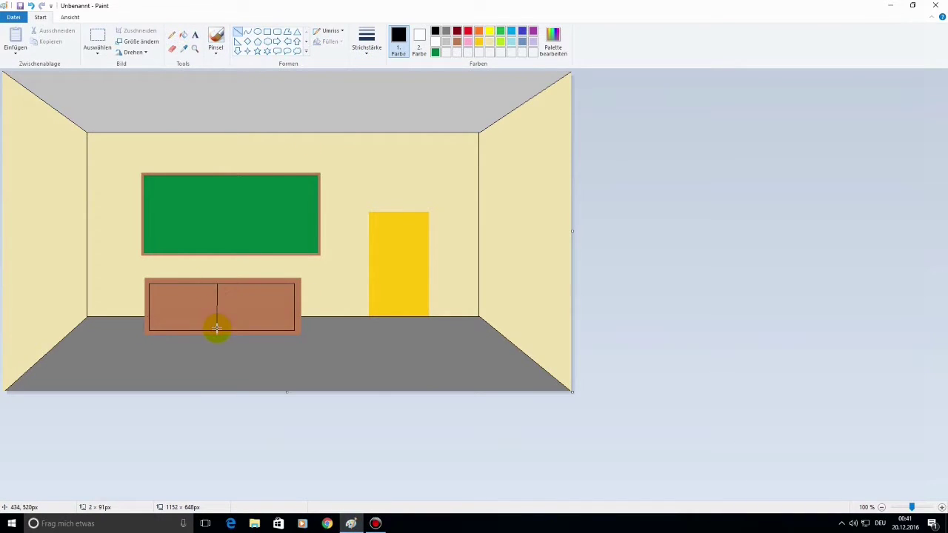
drag(217, 331, 217, 331)
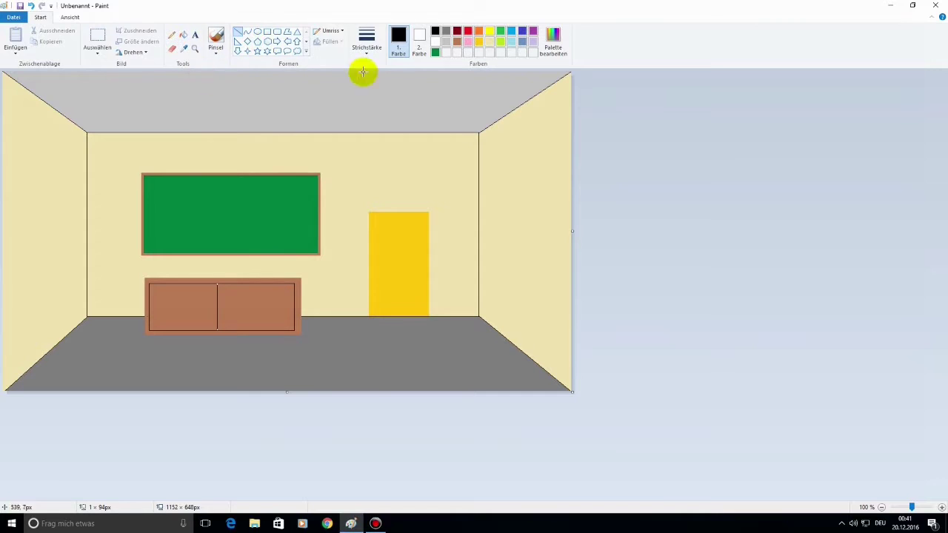
click(467, 31)
click(356, 37)
click(366, 92)
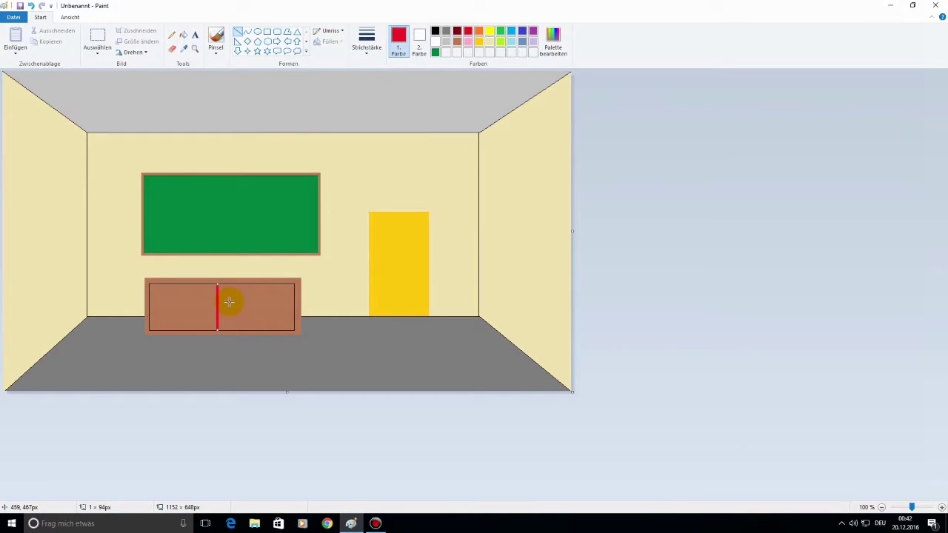
Step: Redraw the cabinet divider as a thin black line and add a small red handle
key(ctrl+z)
click(434, 30)
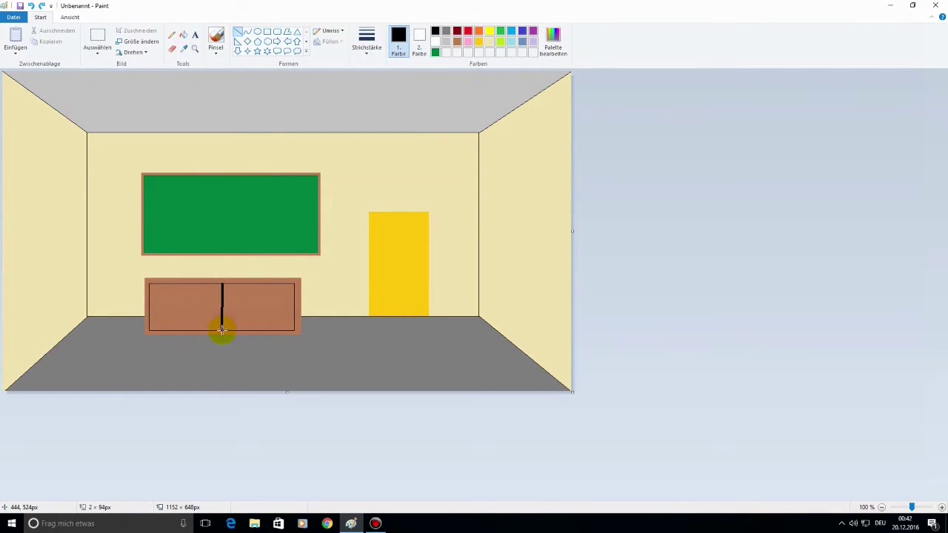
click(367, 41)
click(373, 72)
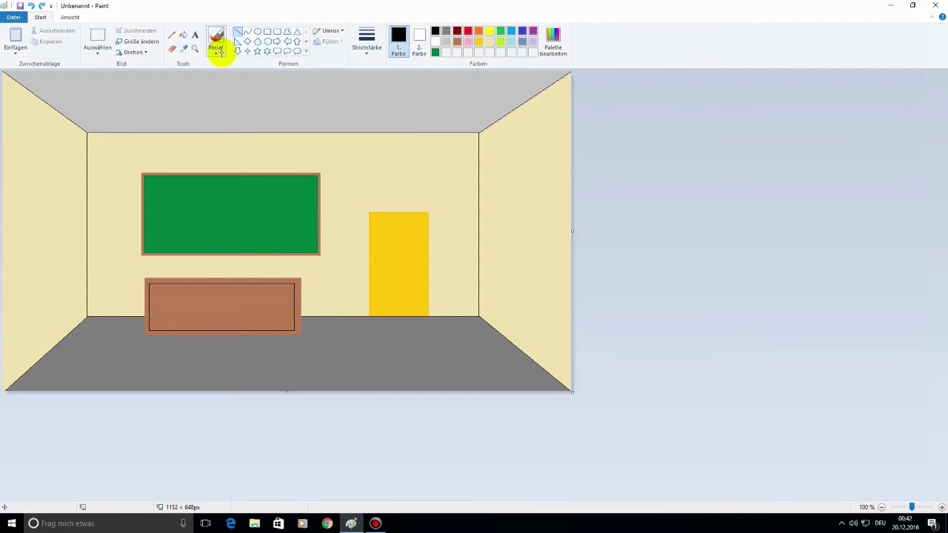
key(ctrl+y)
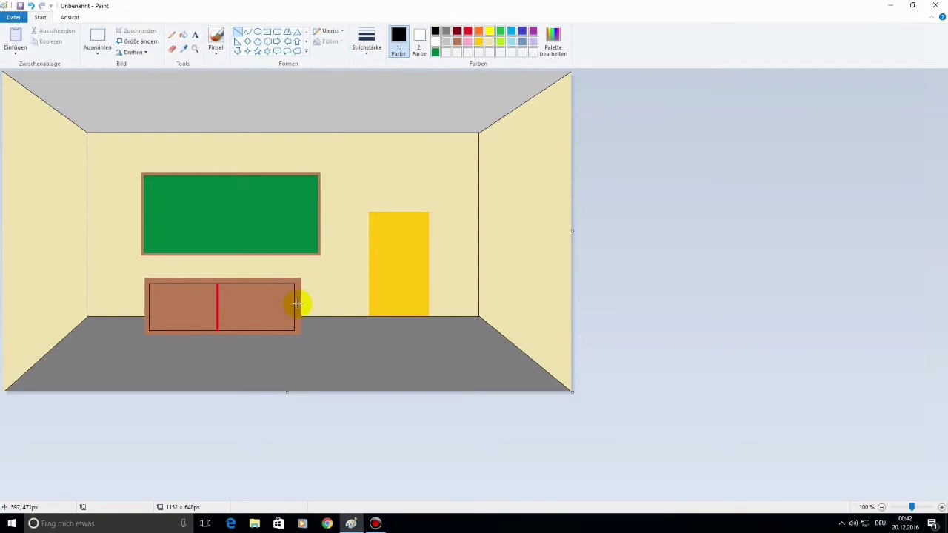
key(ctrl+z)
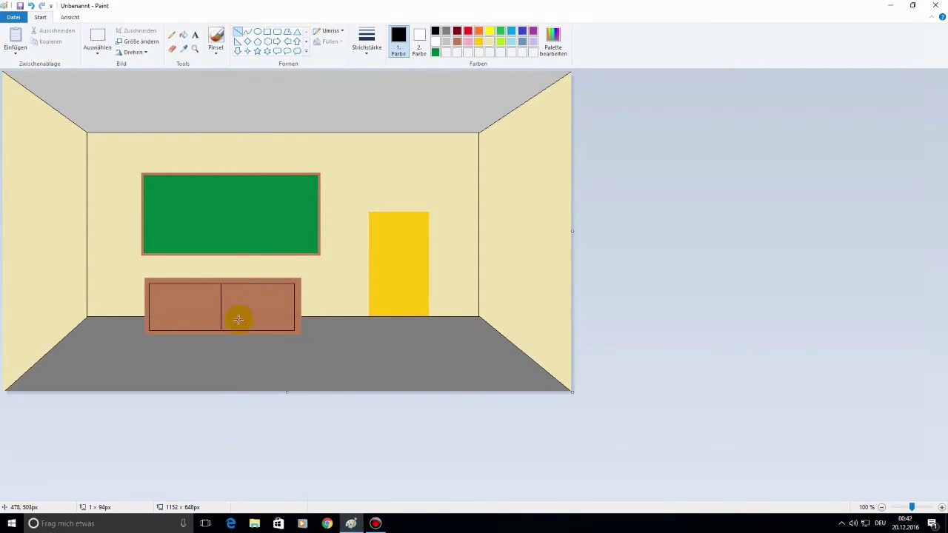
drag(227, 300, 227, 310)
click(366, 40)
click(469, 31)
Step: Outline the yellow door with a thick black rectangle
click(366, 40)
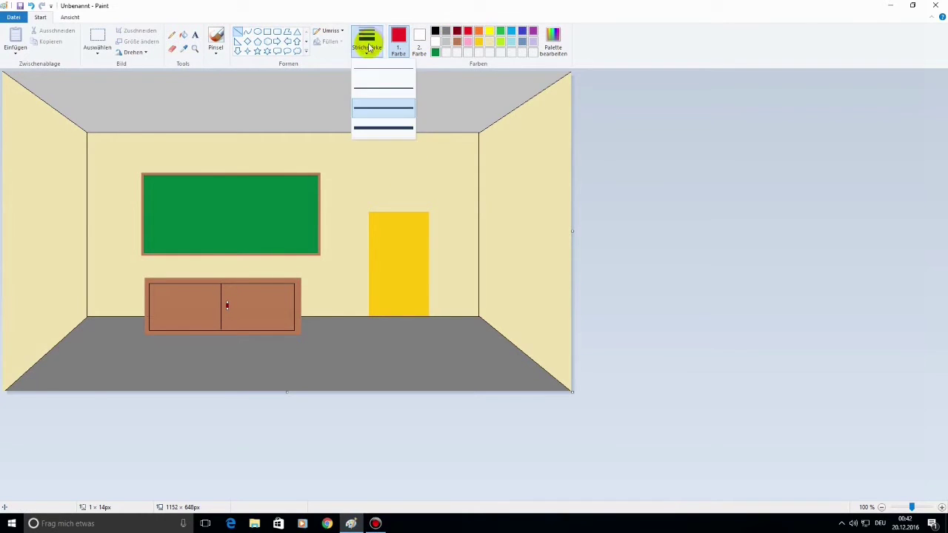
click(384, 95)
click(267, 31)
click(434, 31)
drag(367, 212, 427, 316)
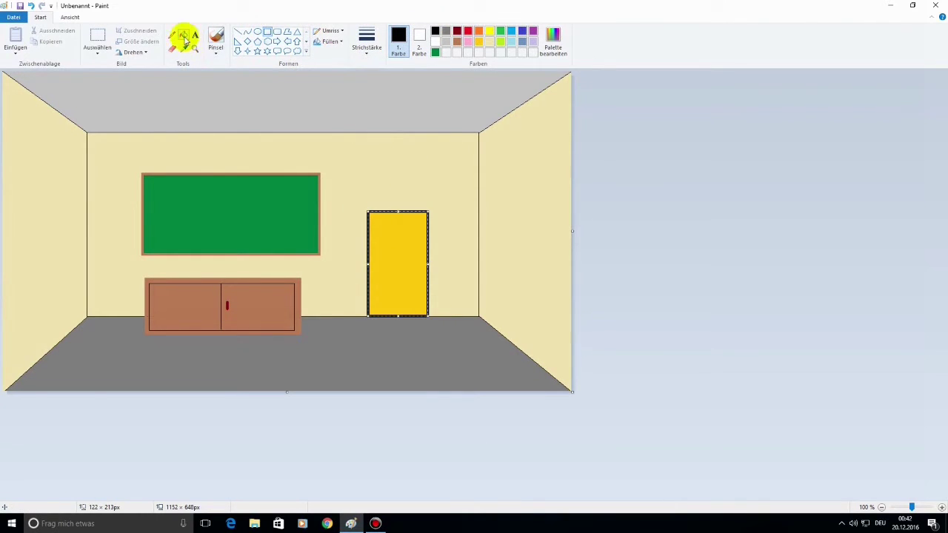
click(238, 31)
click(366, 41)
click(372, 86)
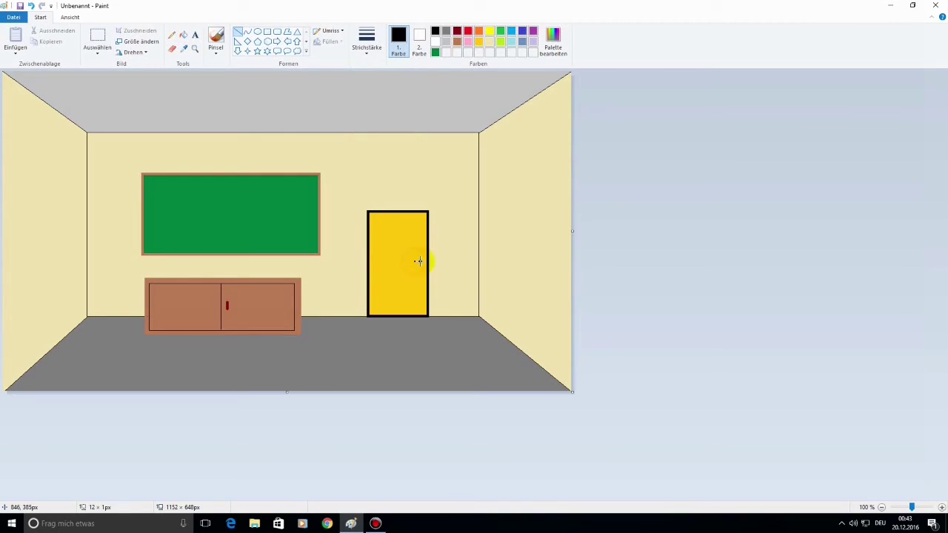